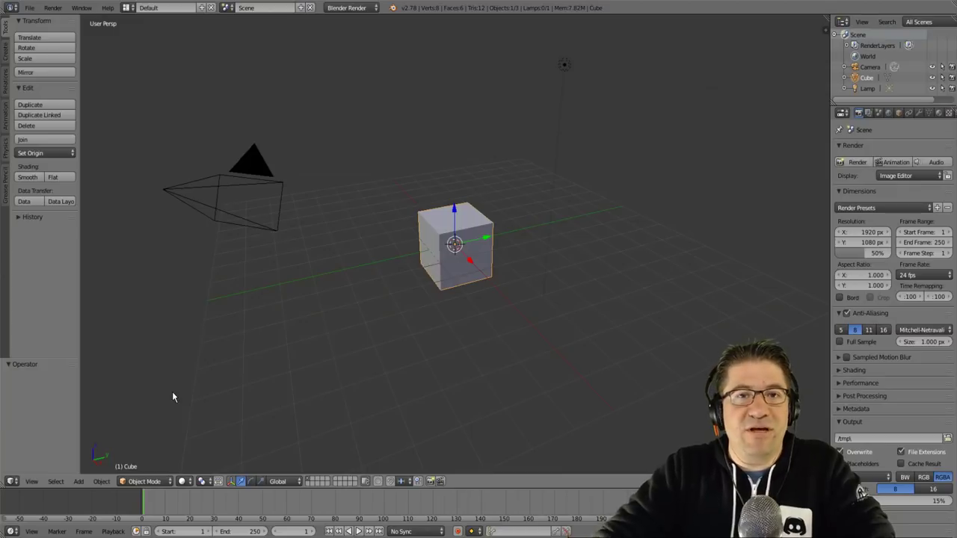
- Move the cube vertically, constrained to the Z axis
key("g")
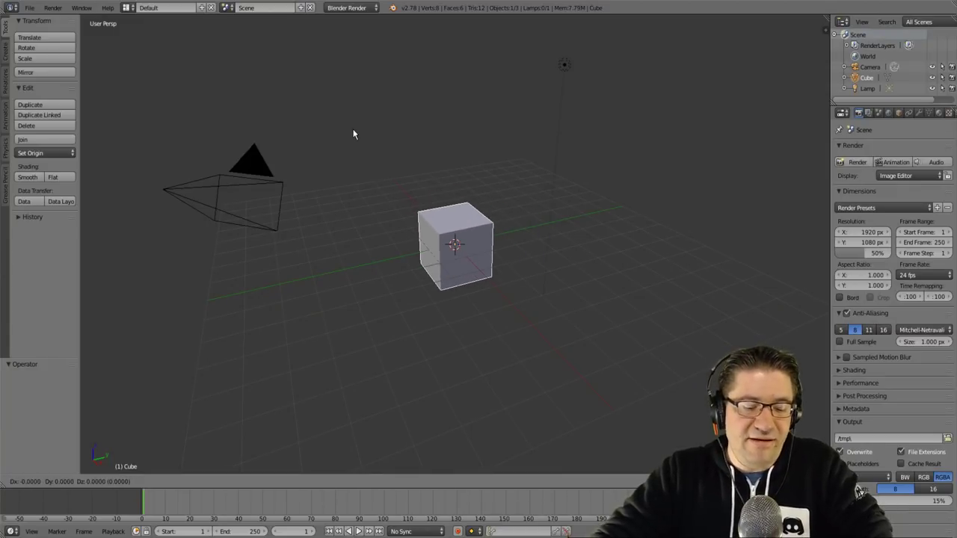
key("z")
left_click(373, 146)
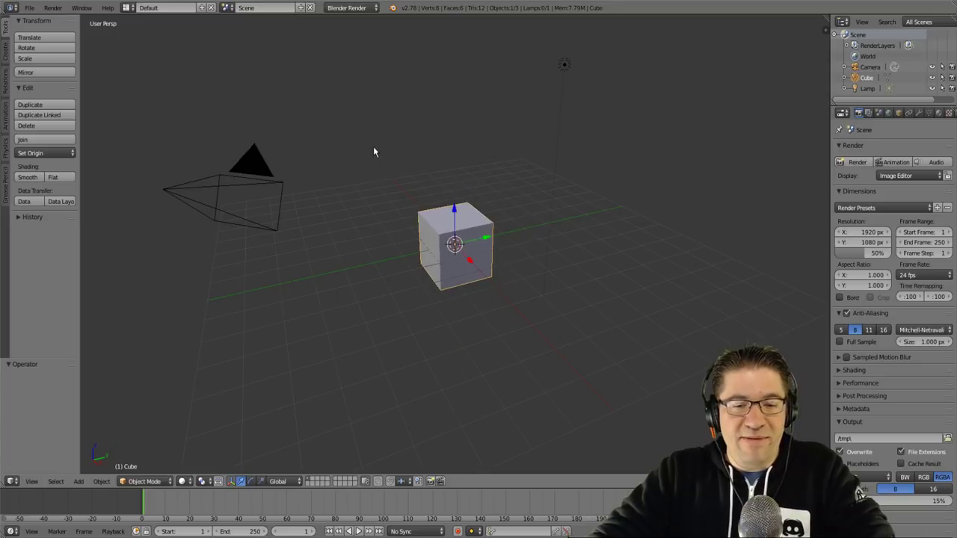
middle_click_drag(394, 121, 753, 129)
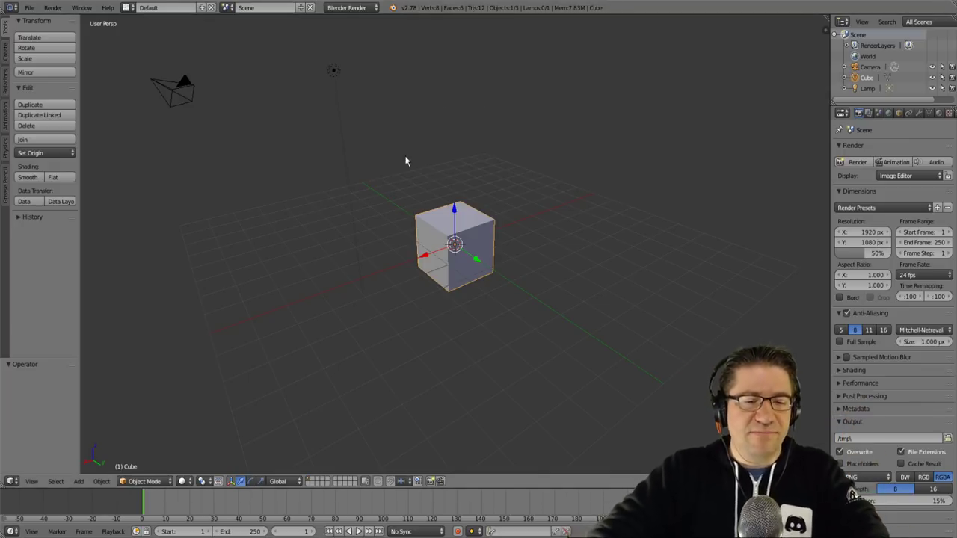
- Select all of the cube's geometry from a front view and enter Edit Mode
middle_click_drag(405, 161, 394, 120)
middle_click_drag(434, 193, 408, 191)
scroll(523, 183, "up", 5)
key("a")
key("a")
key("a")
key("a")
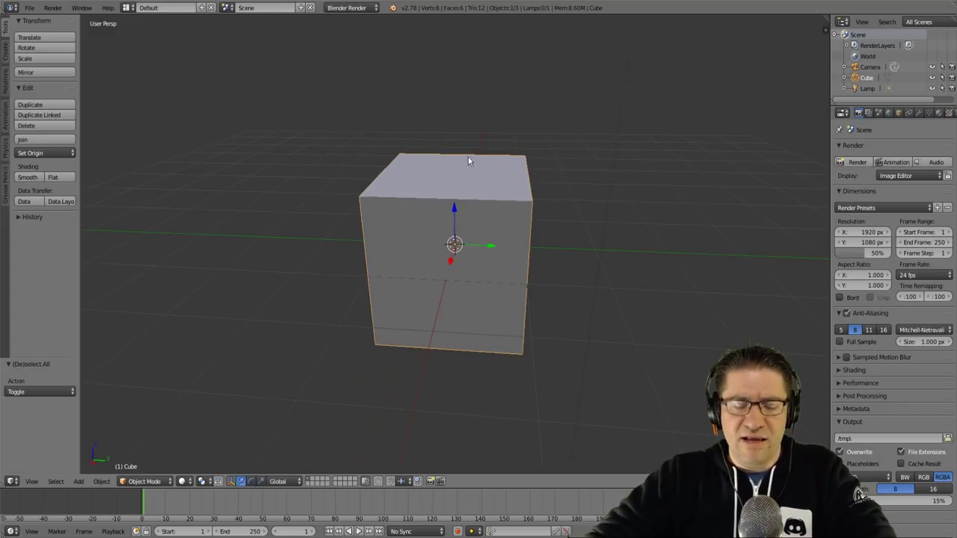
key("Tab")
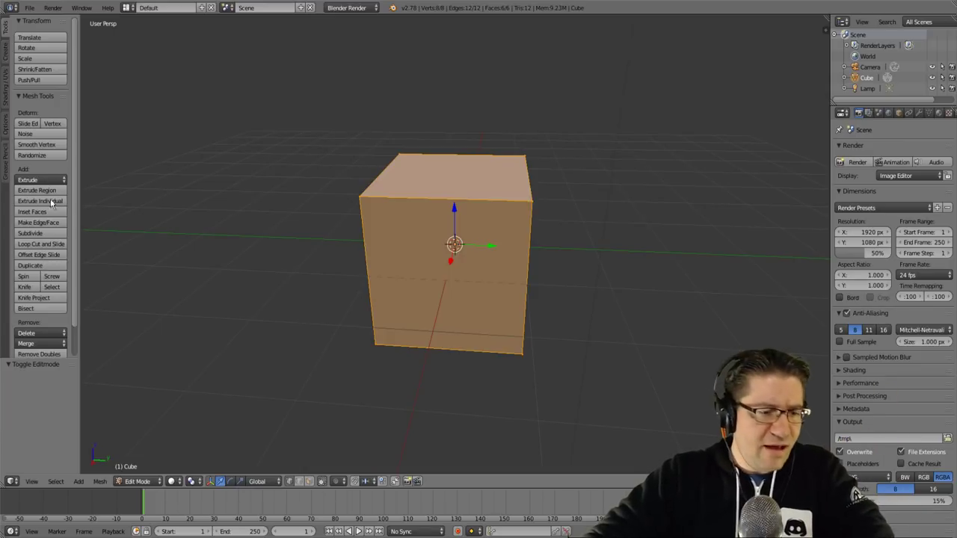
- Subdivide the whole cube once (26 vertices, 24 faces) and return to Object Mode
left_click(45, 233)
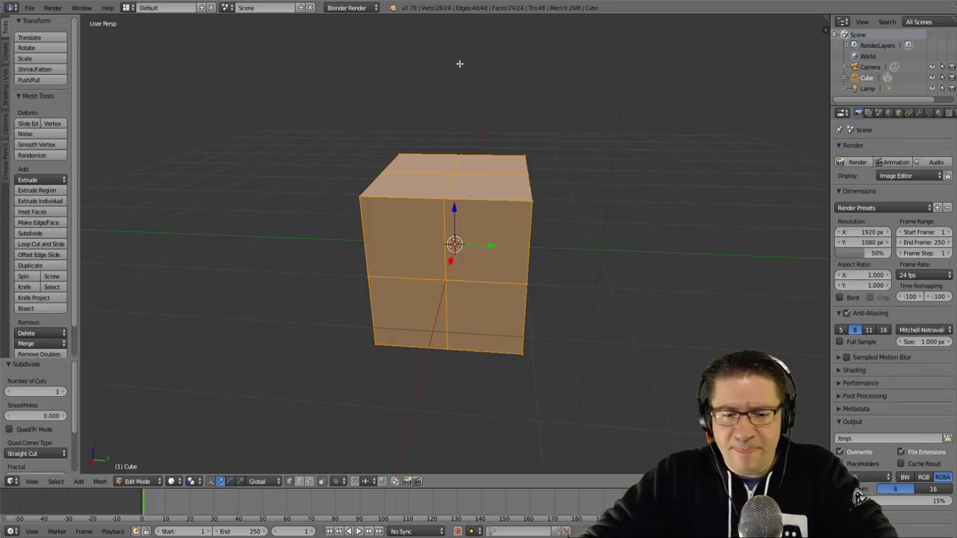
middle_click_drag(481, 167, 488, 137)
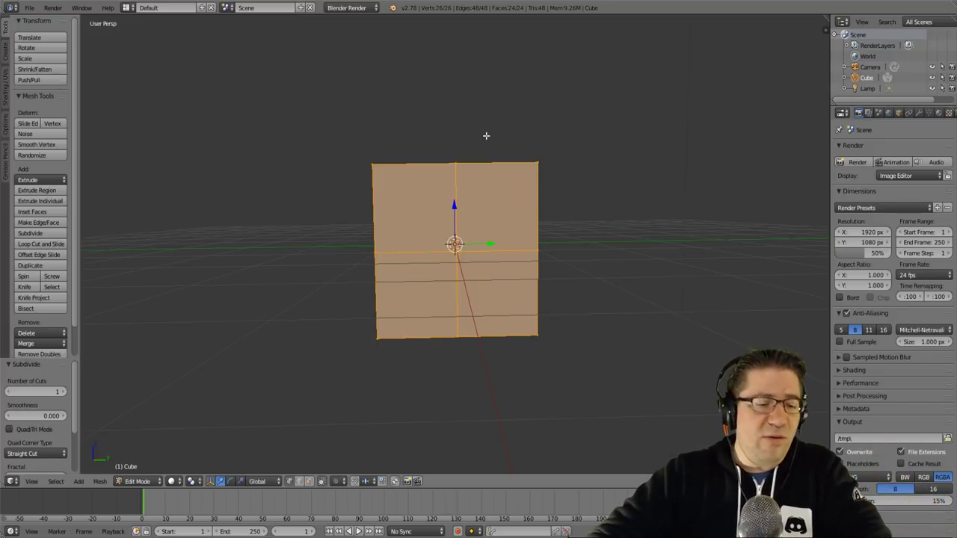
key("Tab")
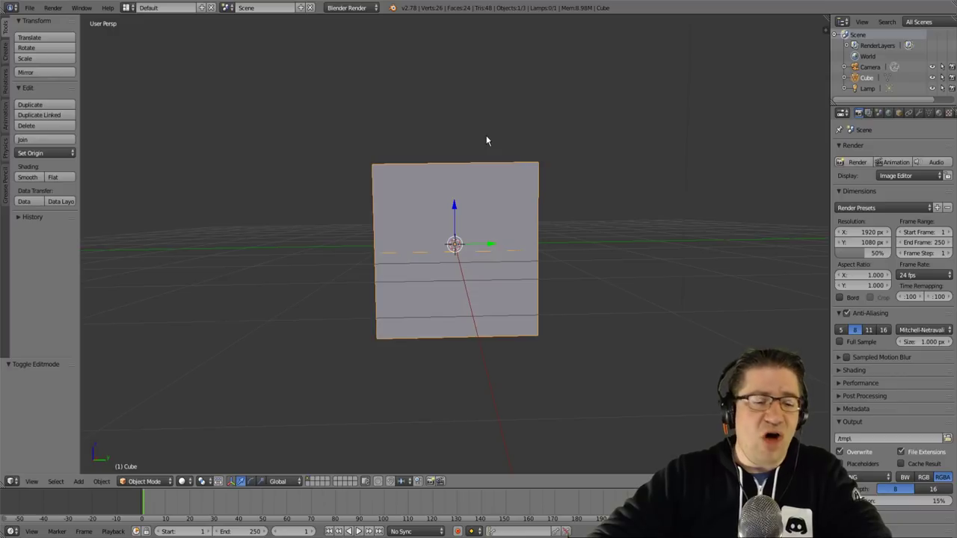
left_click(149, 481)
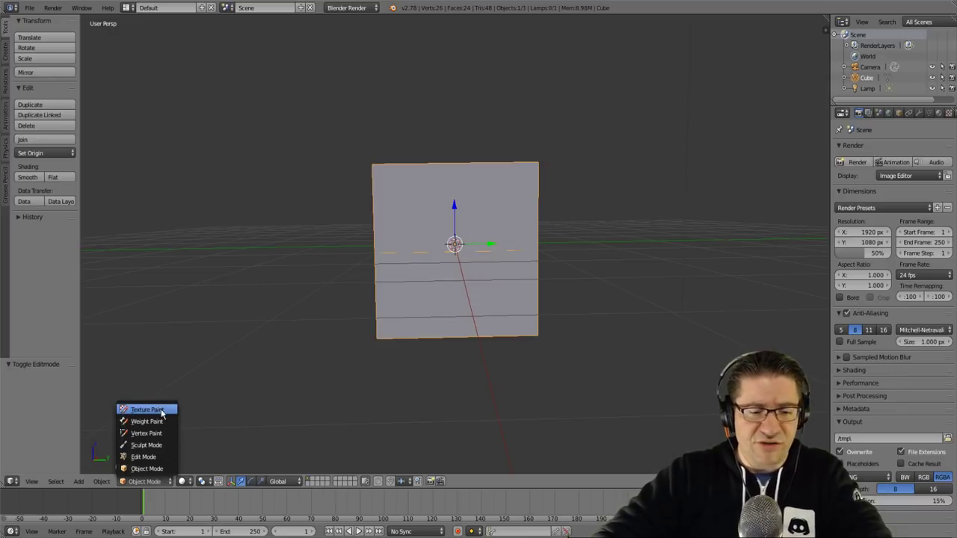
left_click(147, 469)
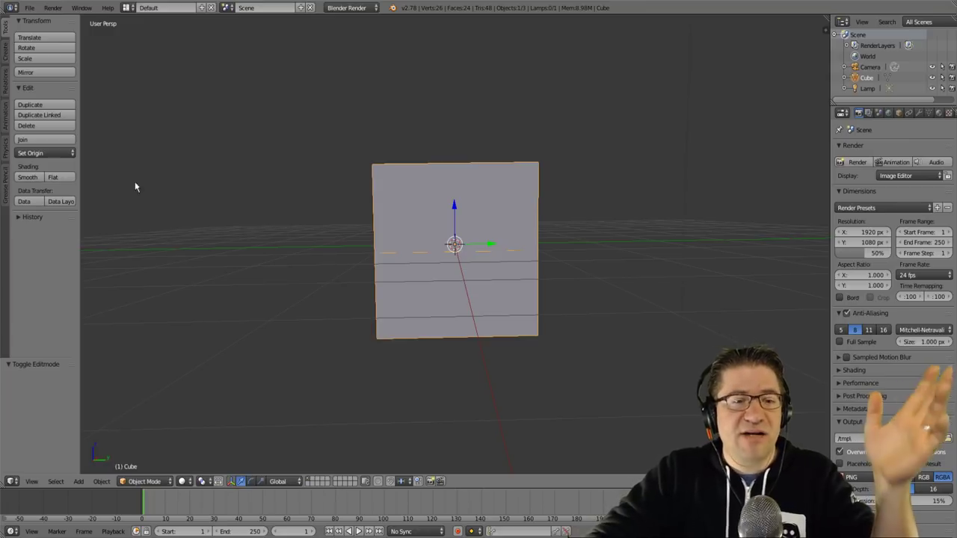
left_click(132, 9)
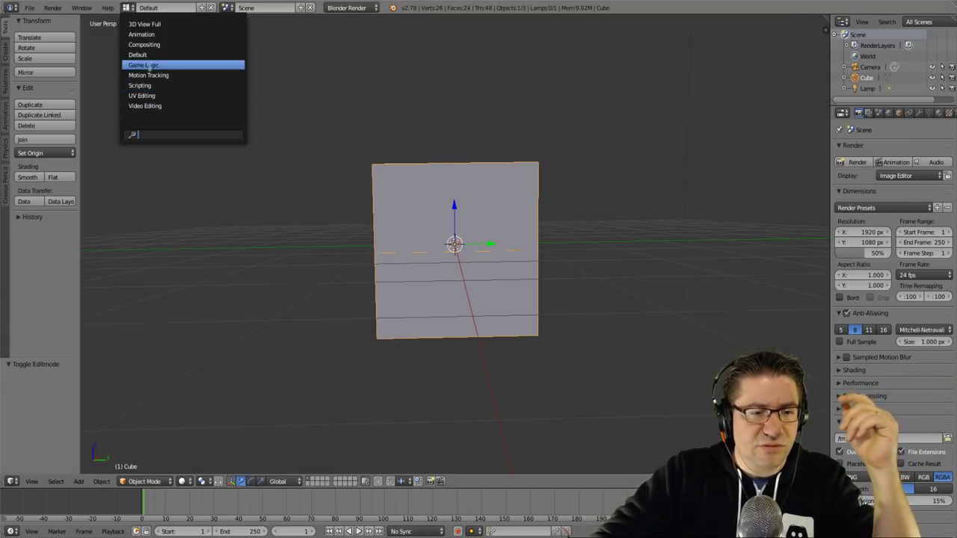
left_click(149, 106)
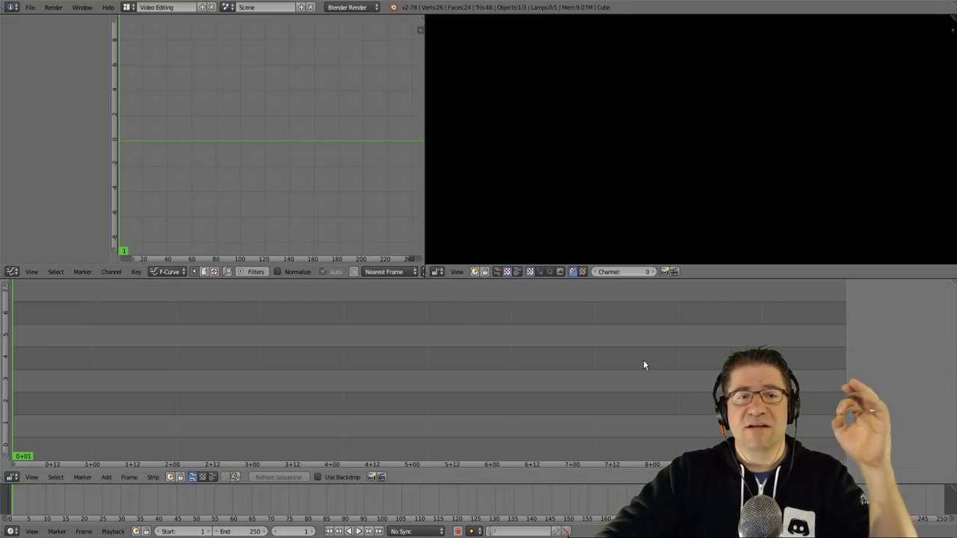
left_click(129, 7)
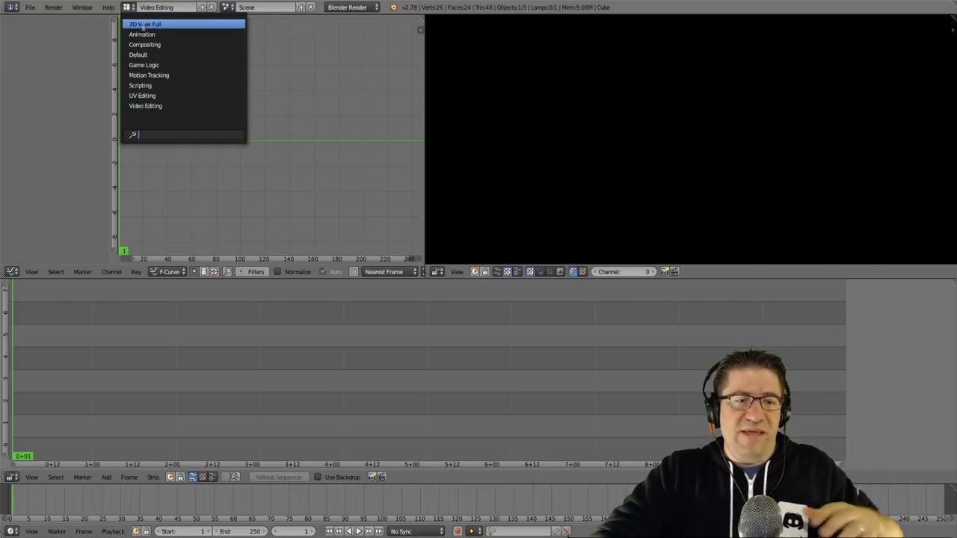
left_click(150, 54)
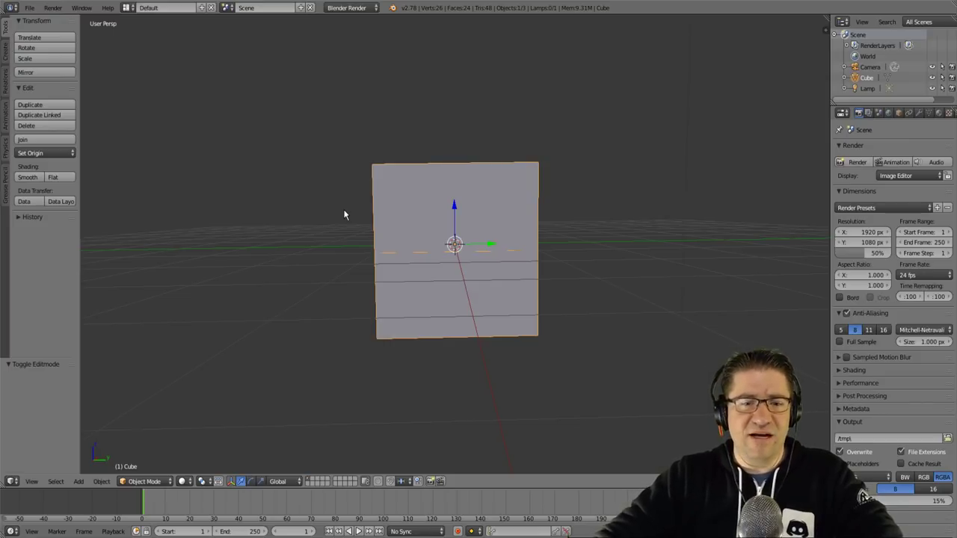
- Box-select and delete the cube's left-side vertices, leaving 17 vertices and 12 faces
key("Tab")
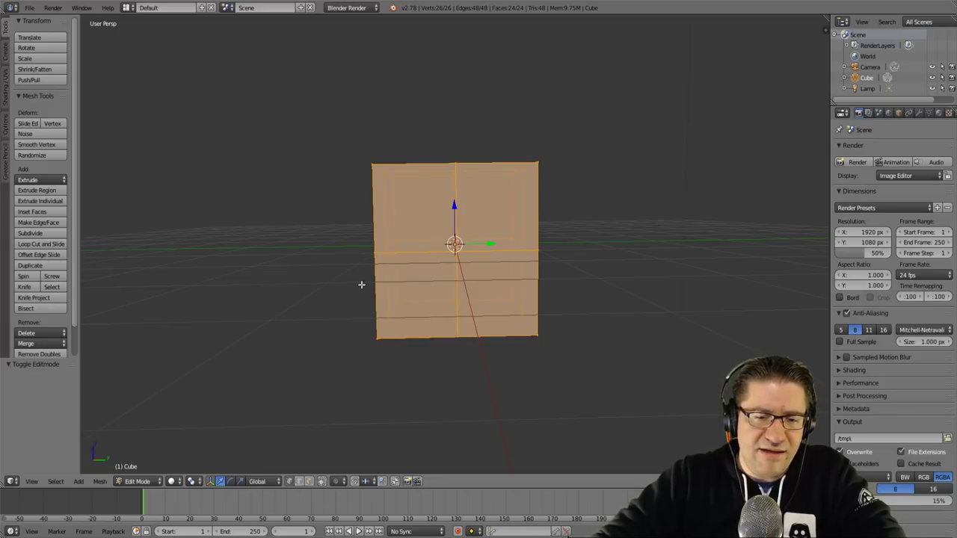
middle_click_drag(361, 284, 337, 250)
key("a")
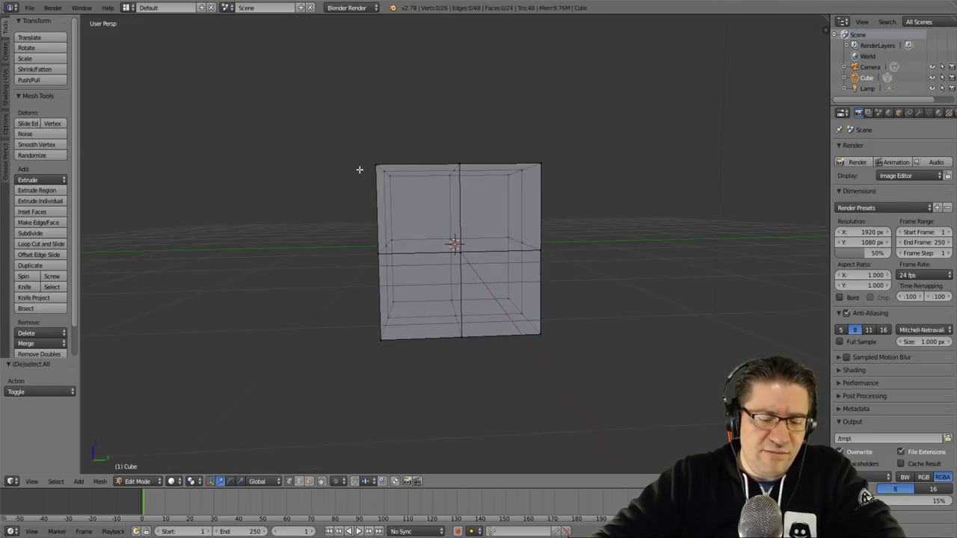
key("b")
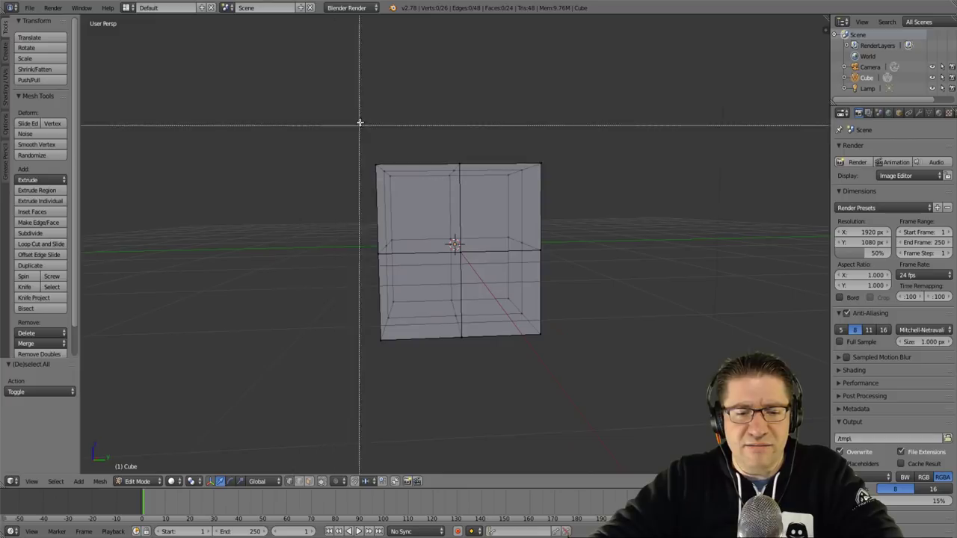
left_click_drag(334, 124, 410, 388)
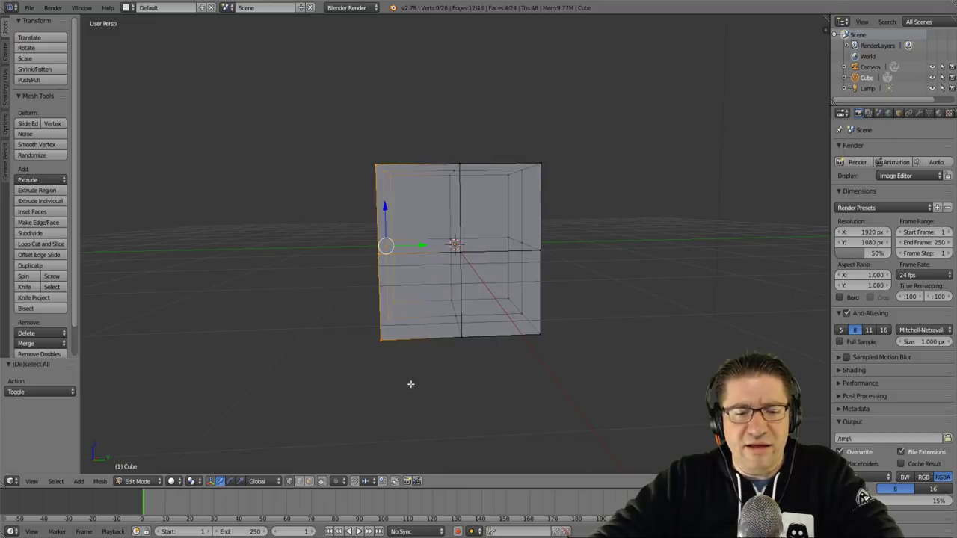
key("x")
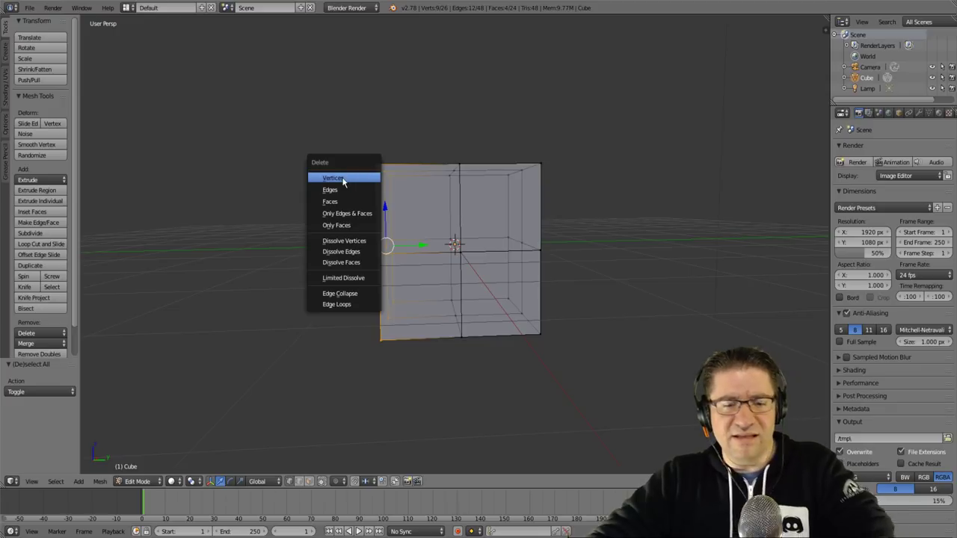
left_click(345, 179)
middle_click_drag(387, 206, 401, 220)
key("Tab")
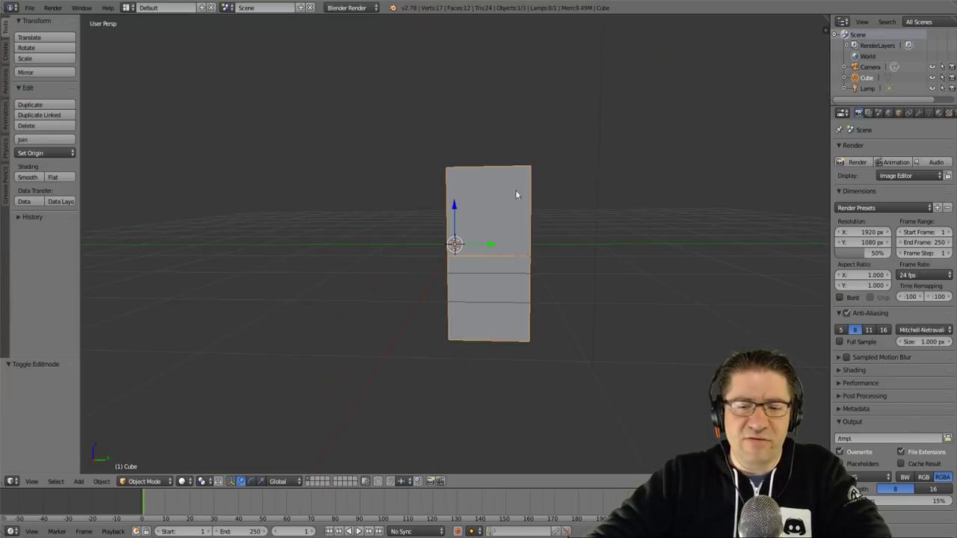
- Add a Mirror modifier on the Y axis with Clipping, then enter Edit Mode
left_click(921, 113)
left_click(894, 152)
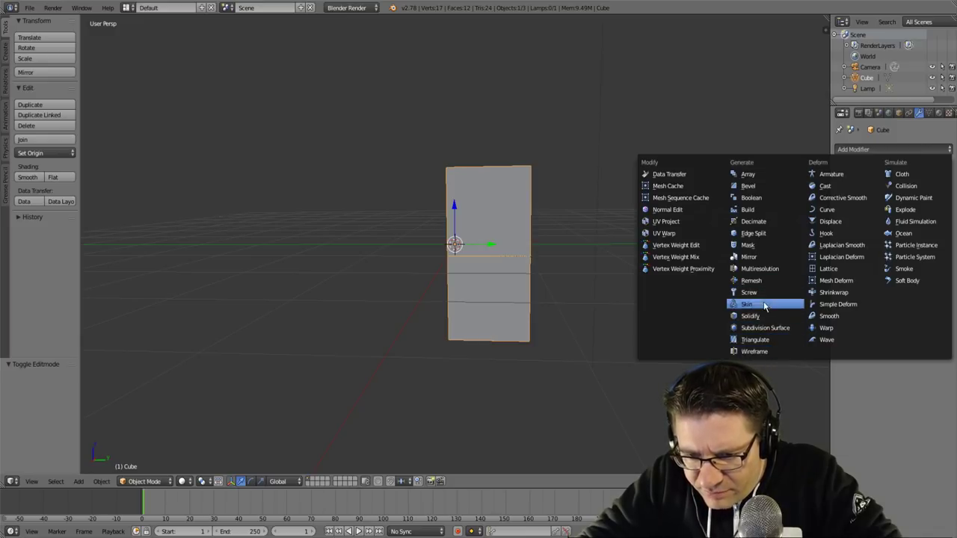
left_click(755, 256)
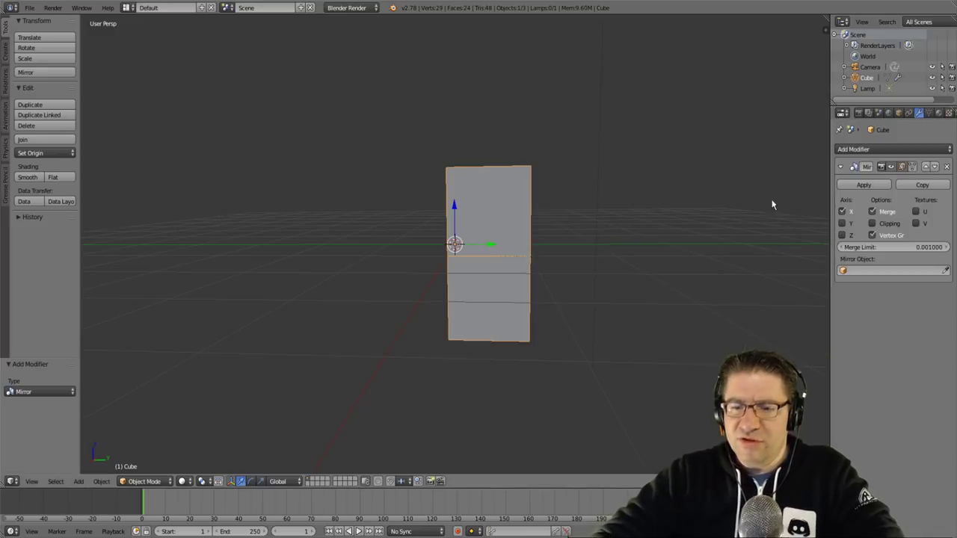
left_click(843, 223)
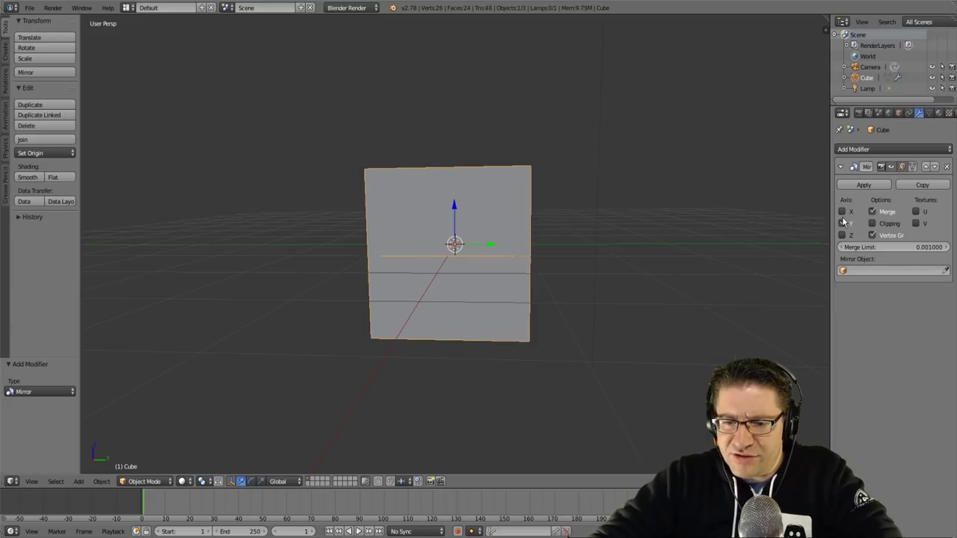
middle_click_drag(519, 229, 496, 230)
left_click(872, 224)
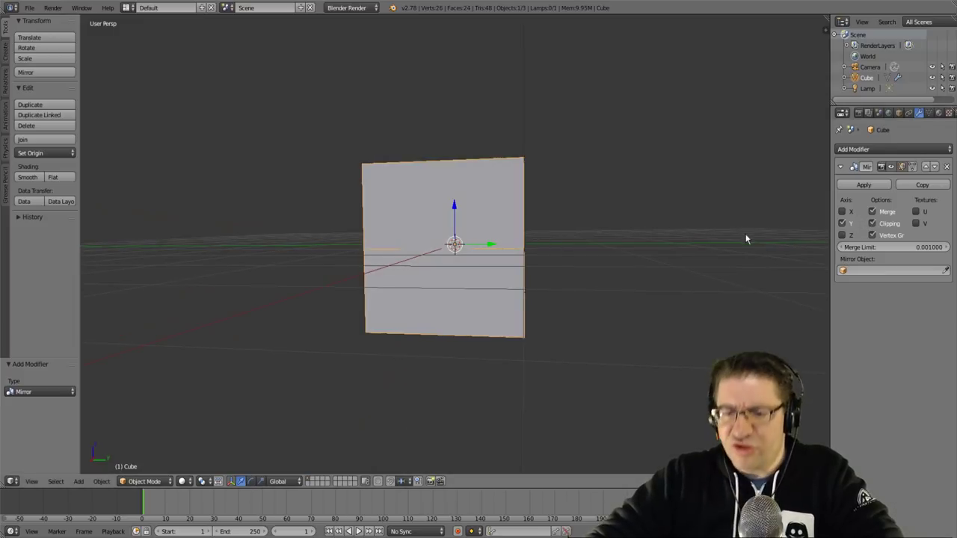
key("Tab")
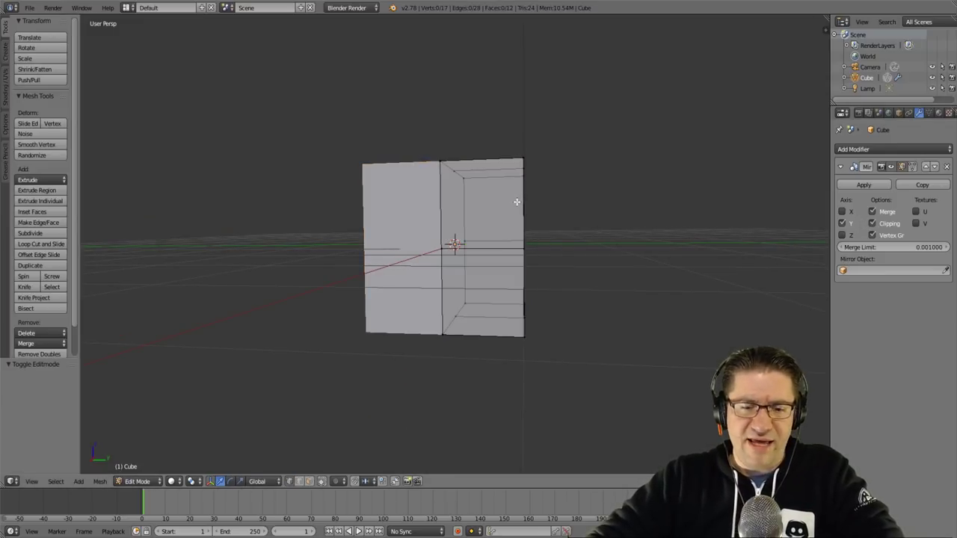
- Select the top-right vertex, then switch the Mirror modifier to use only the Y axis
middle_click_drag(517, 203, 525, 208)
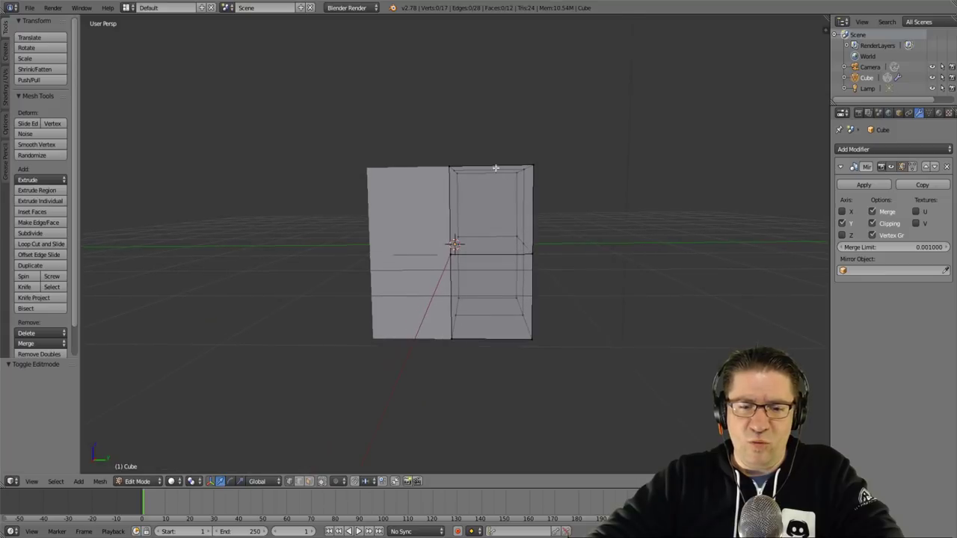
key("b")
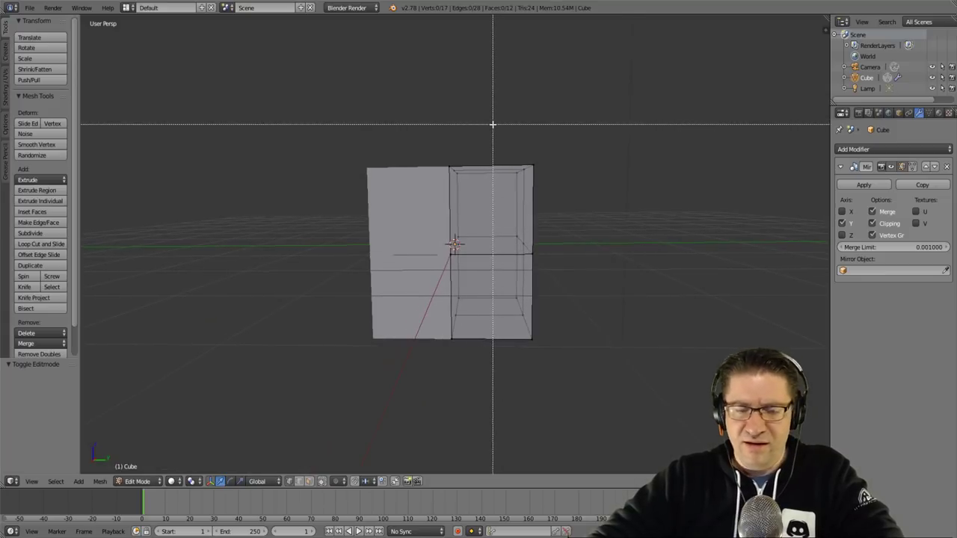
left_click_drag(492, 126, 550, 199)
key("g")
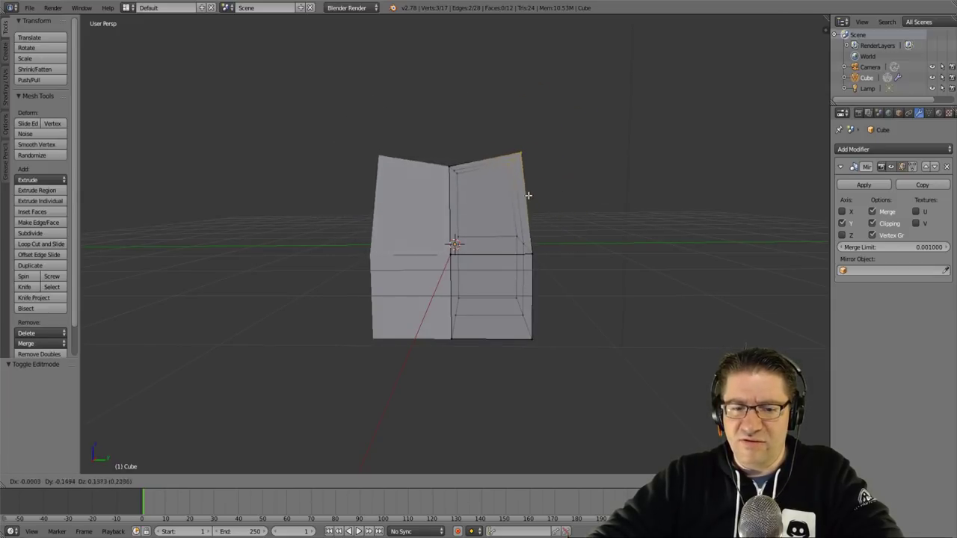
key("Escape")
middle_click_drag(602, 147, 603, 294)
middle_click_drag(485, 315, 801, 235)
left_click(843, 223)
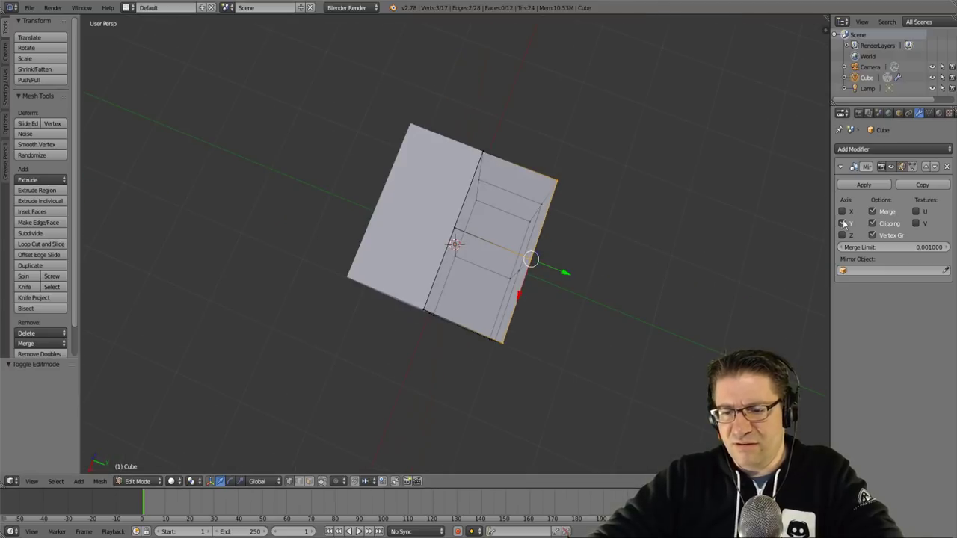
- Box-select the top face of the cube's right half
middle_click_drag(568, 251, 526, 255)
middle_click_drag(554, 175, 538, 175)
middle_click_drag(572, 117, 584, 119)
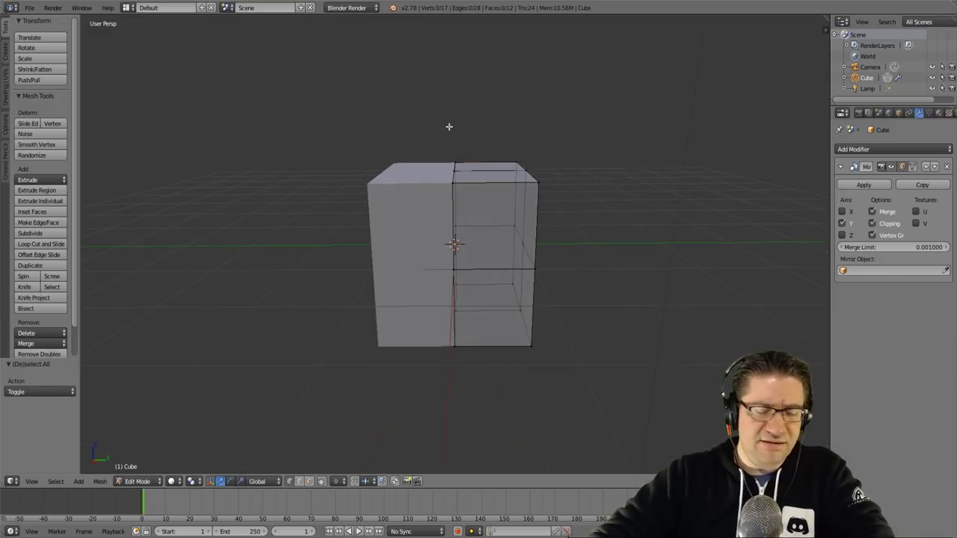
middle_click_drag(463, 126, 460, 112)
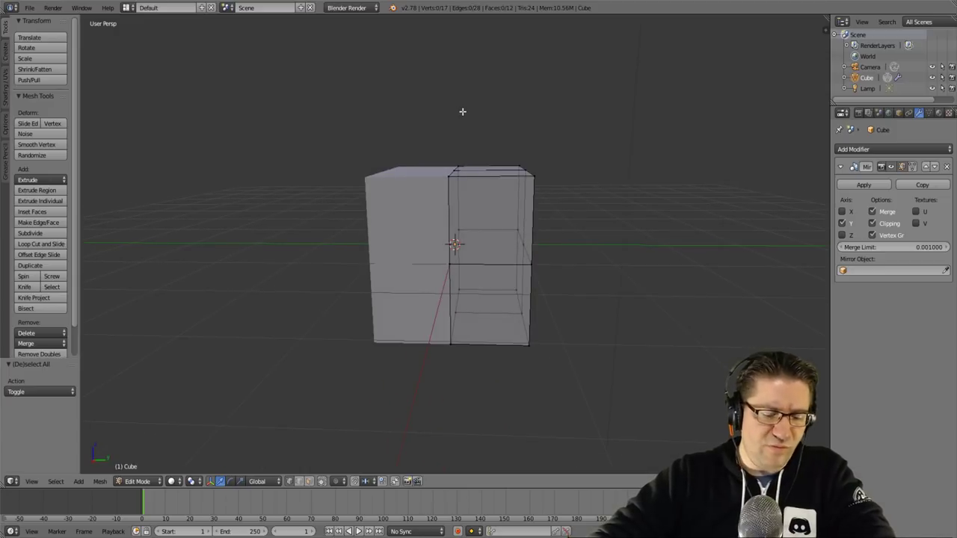
key("b")
left_click_drag(411, 122, 573, 210)
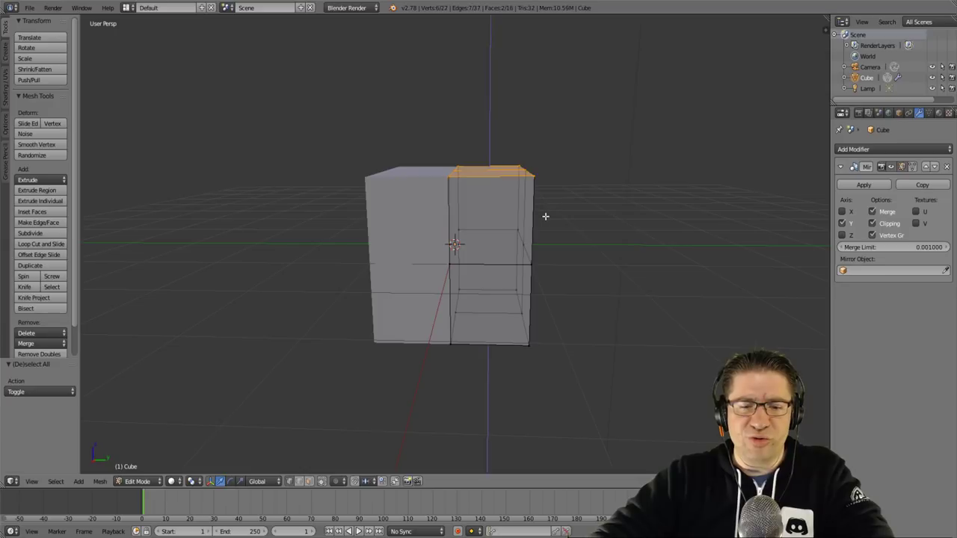
- Extrude the top face and raise it 1 unit straight up along Z
key("e")
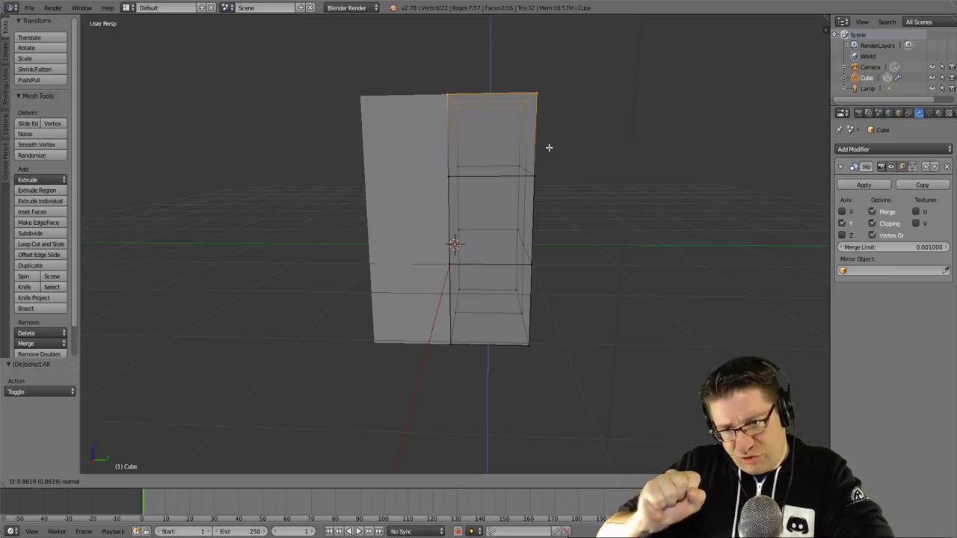
key("r")
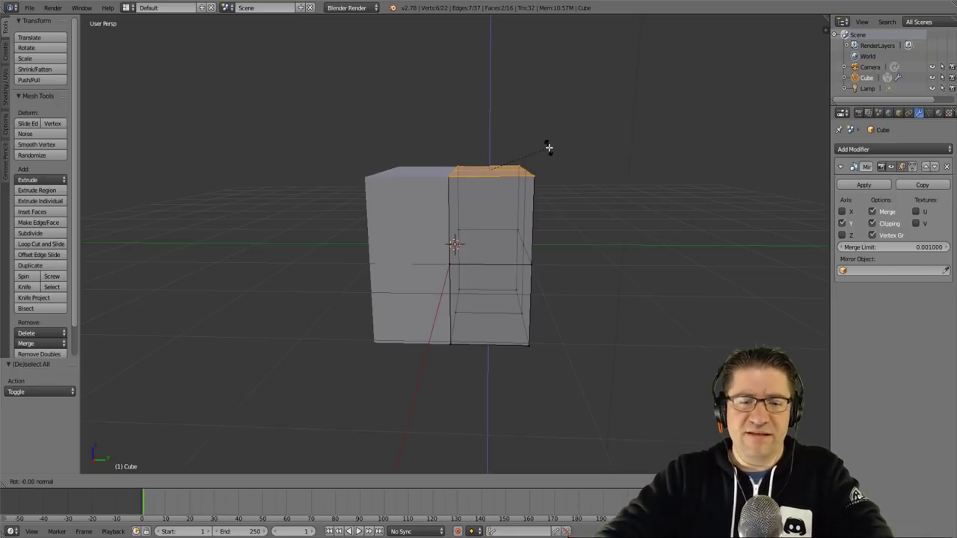
key("Escape")
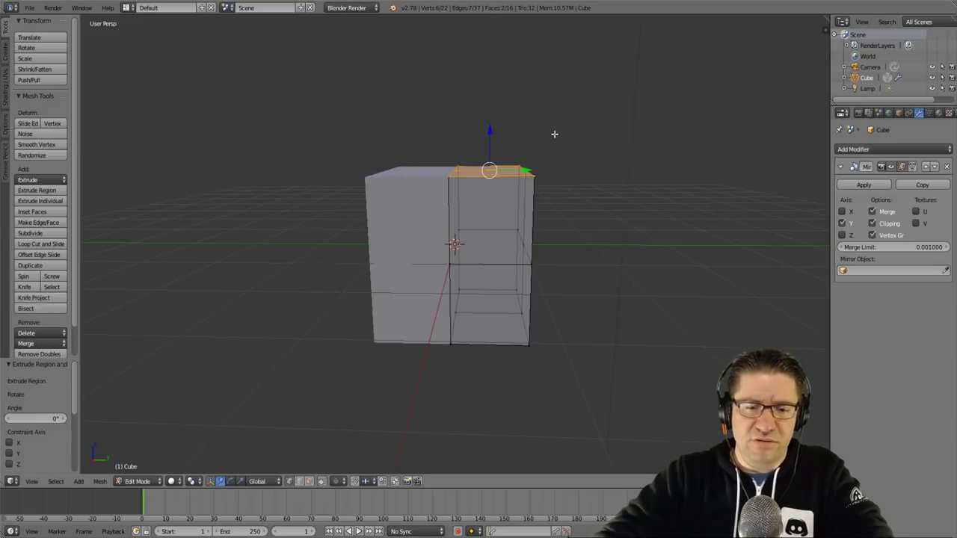
key("e")
key("s")
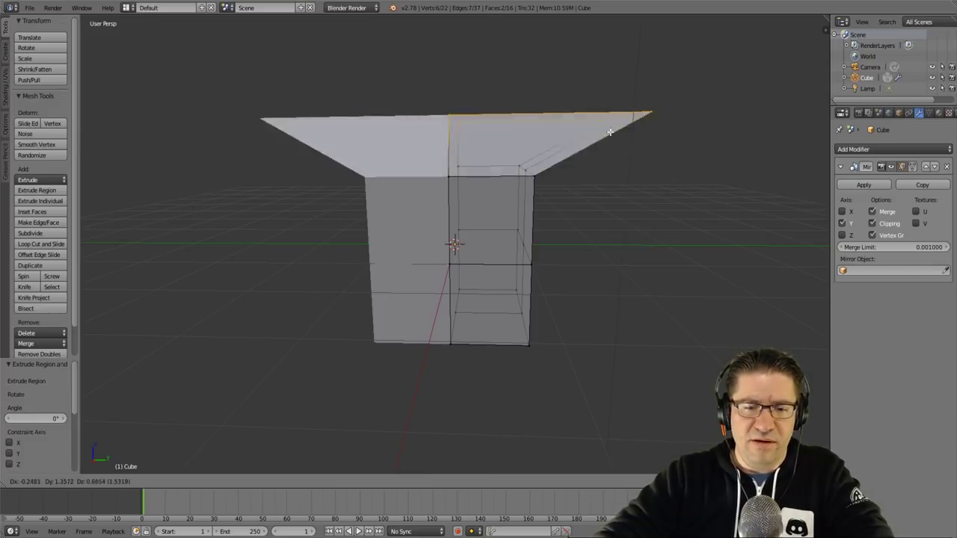
key("g")
key("s")
key("g")
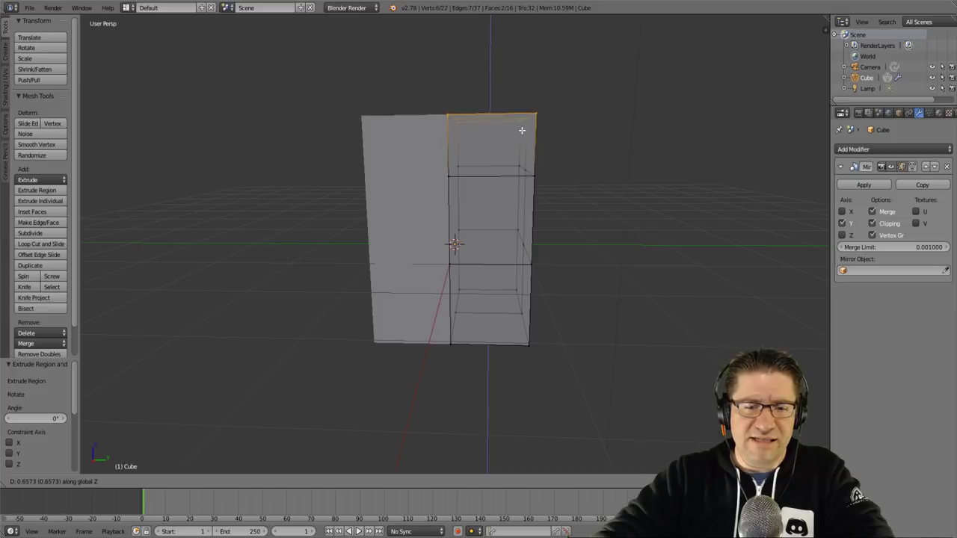
key("z")
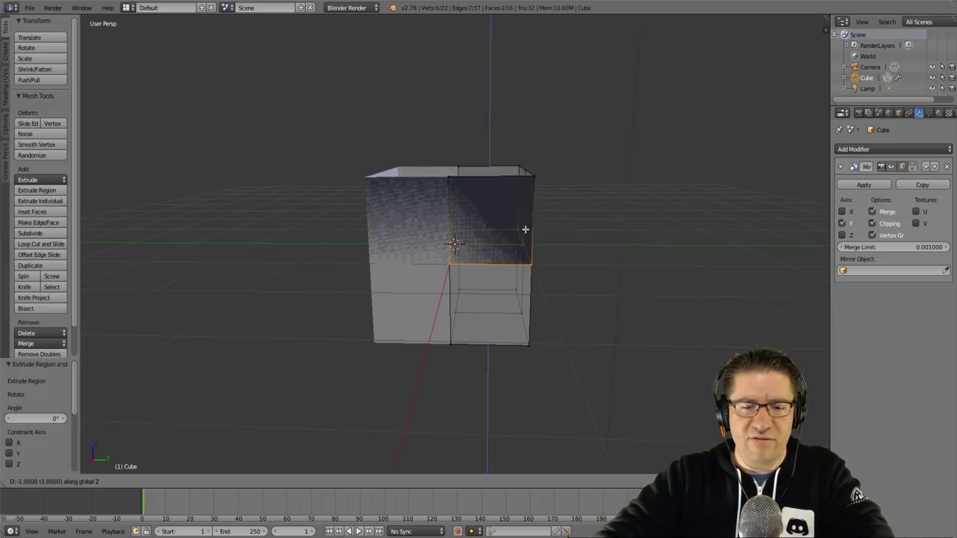
left_click(503, 76)
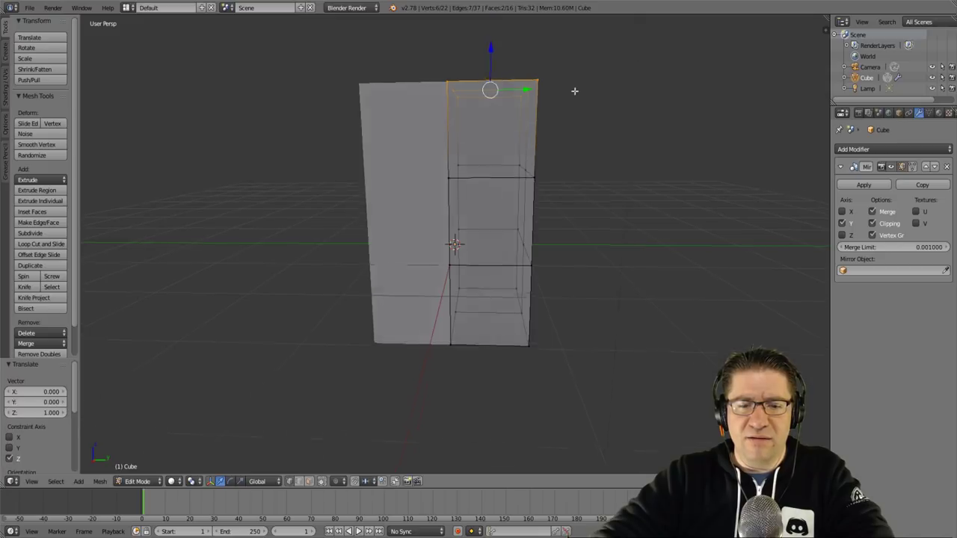
middle_click_drag(572, 88, 485, 117)
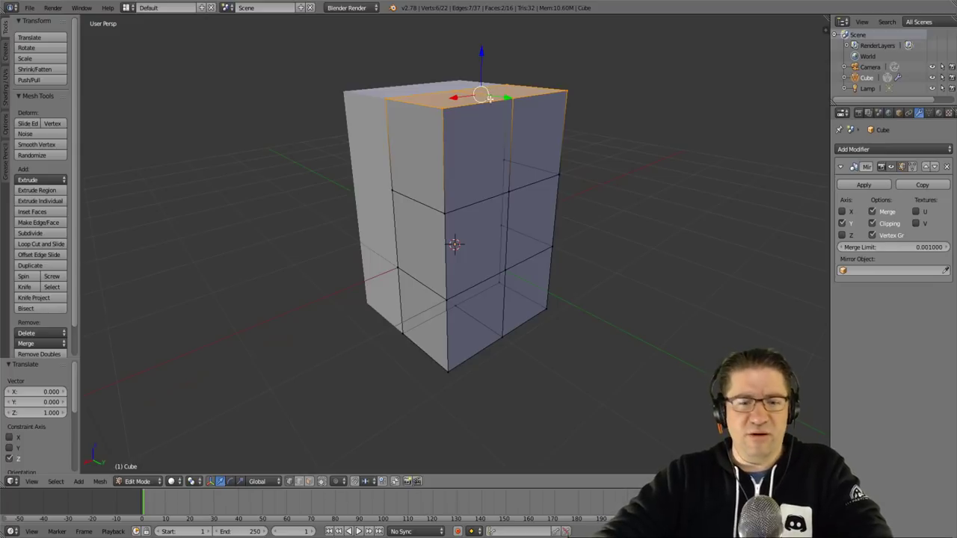
- Scale the selected side edge loops to 0.597 and select a single top corner vertex
key("a")
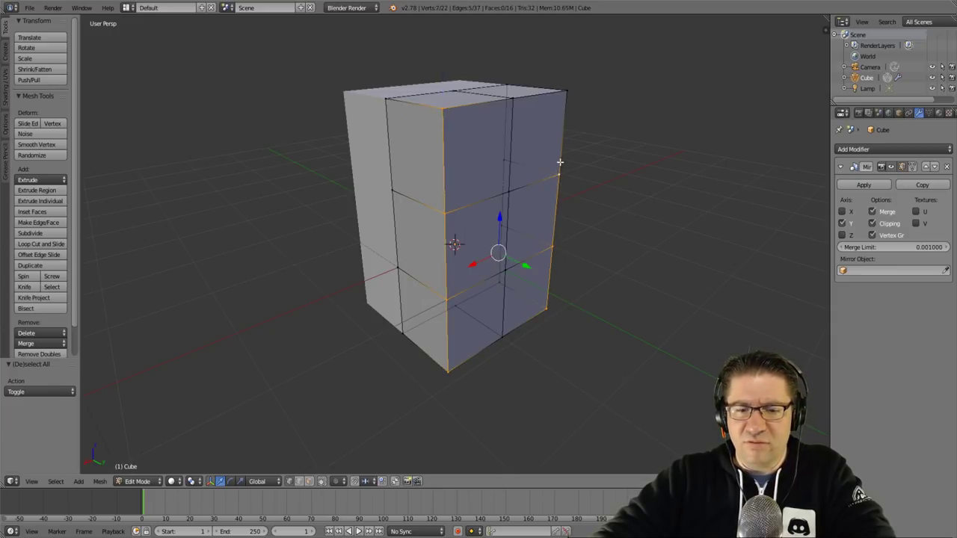
middle_click_drag(610, 219, 539, 231)
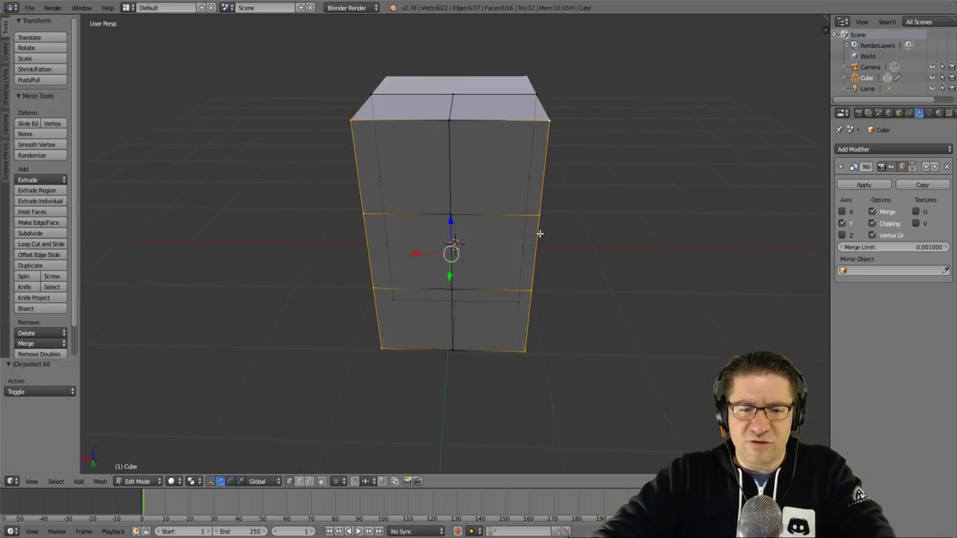
key("s")
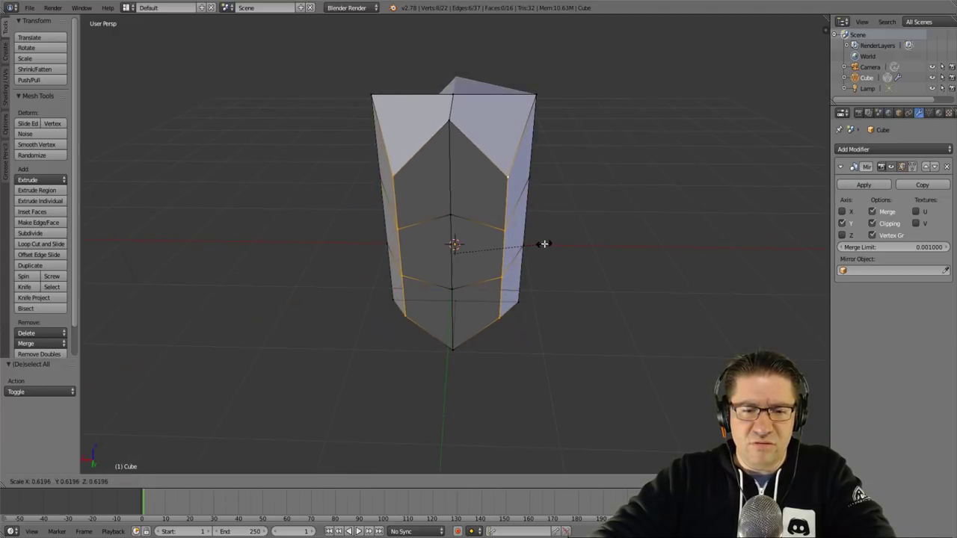
left_click(542, 242)
middle_click_drag(545, 237, 629, 235)
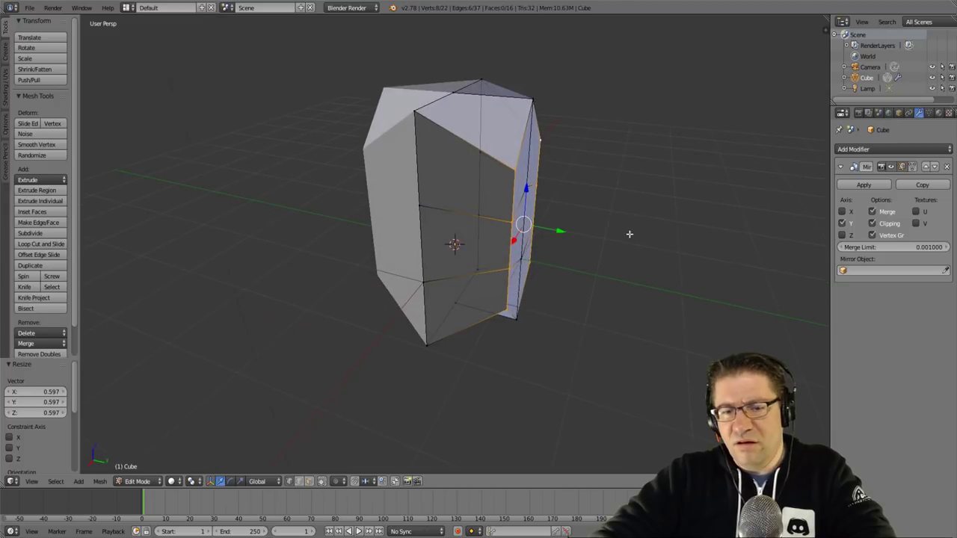
right_click(417, 109)
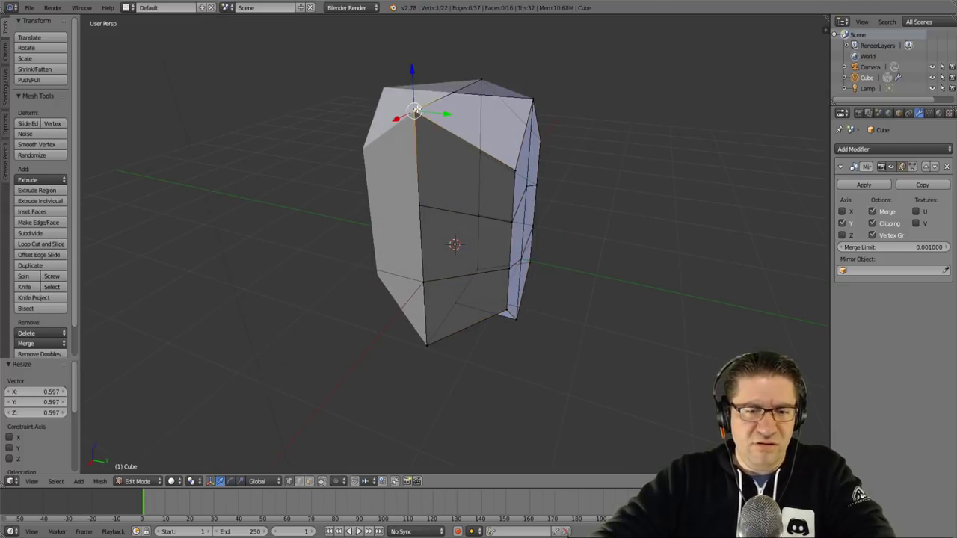
- Lower the top corner vertex along Z and shift a vertex inward along X
key("g")
key("z")
left_click(416, 159)
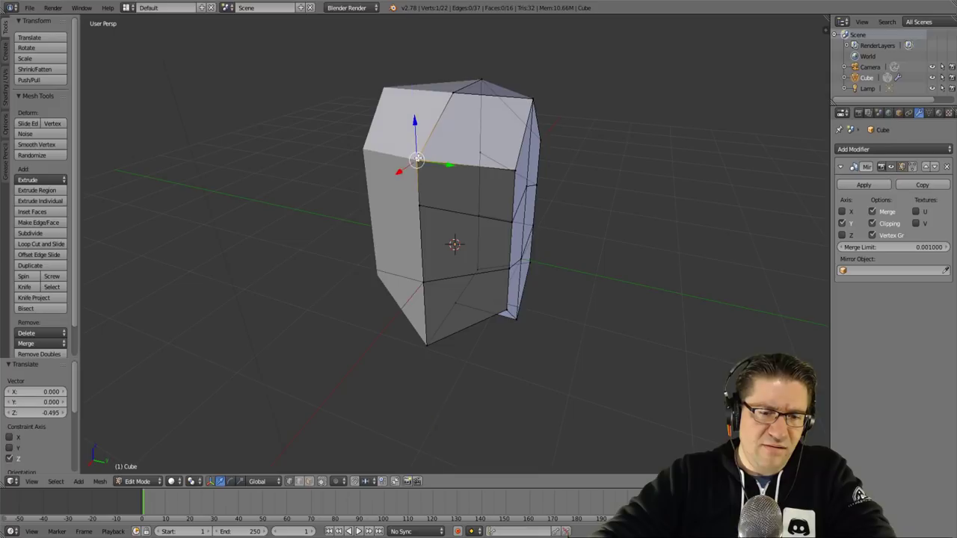
key("g")
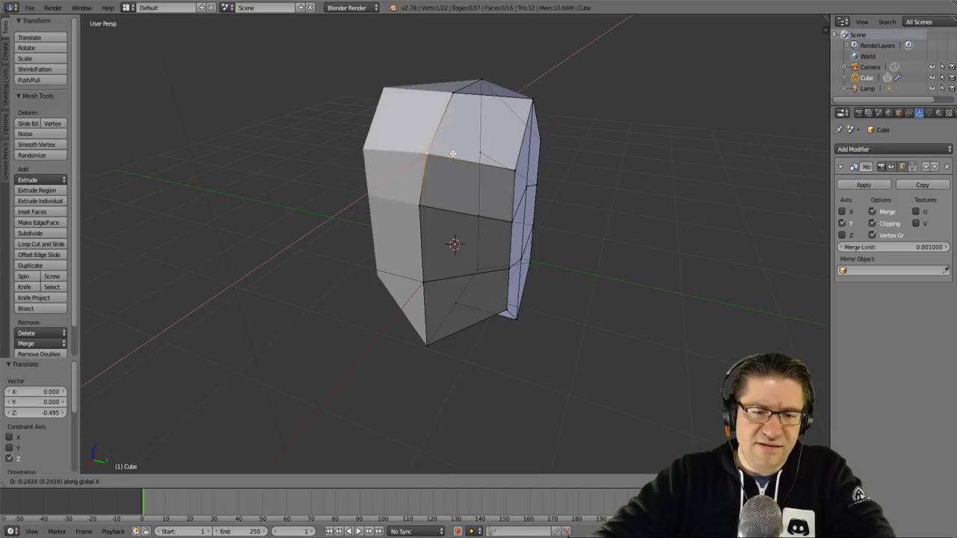
left_click(459, 141)
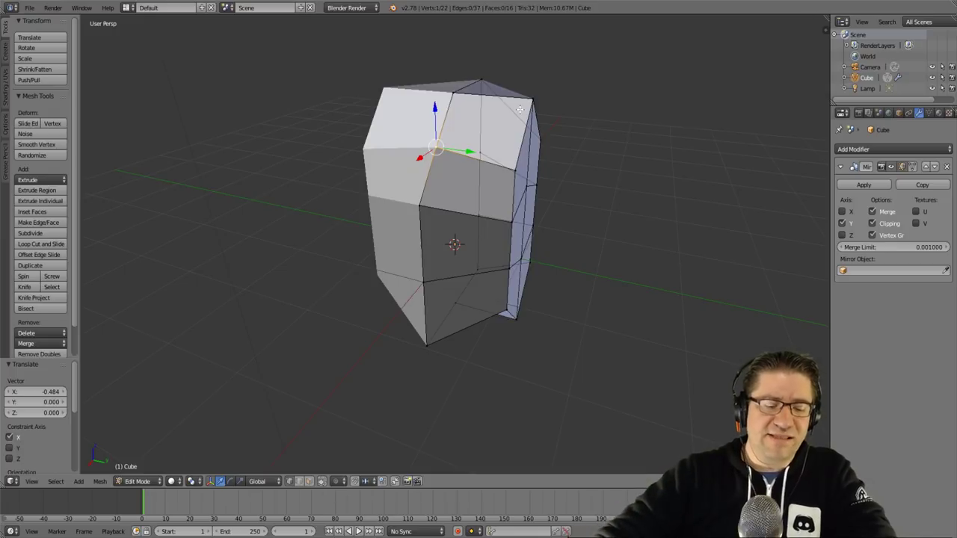
middle_click_drag(521, 111, 540, 95)
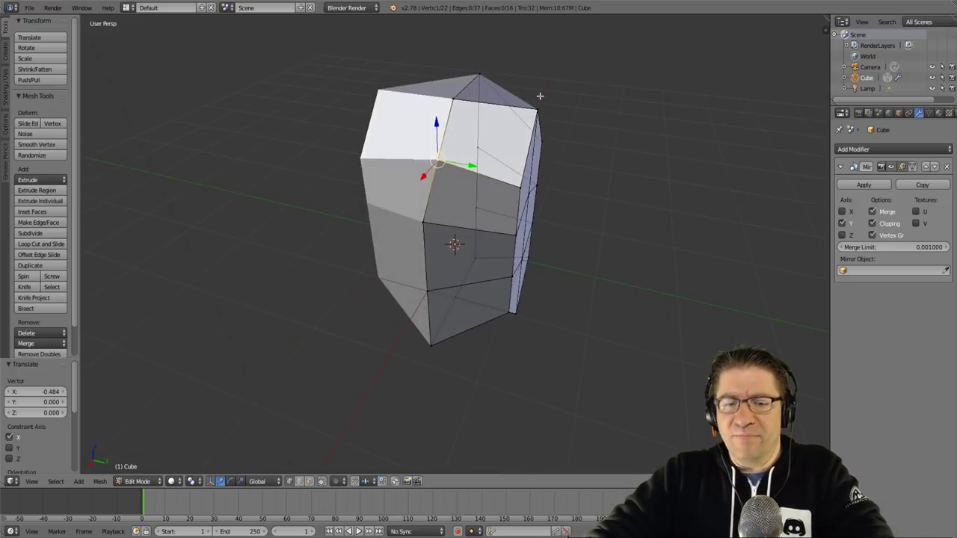
- Lower the top-right vertex by 0.25 on Z
key("g")
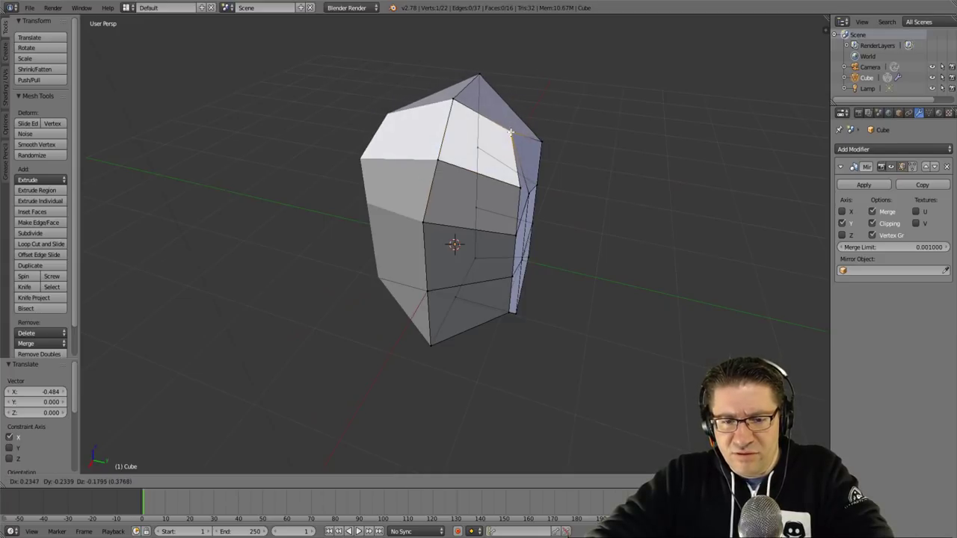
key("y")
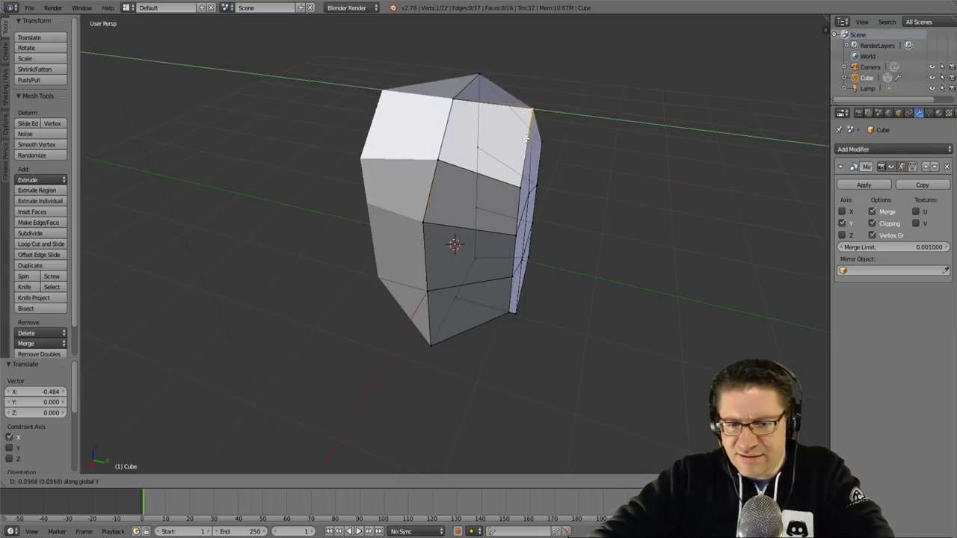
right_click(497, 127)
key("g")
key("z")
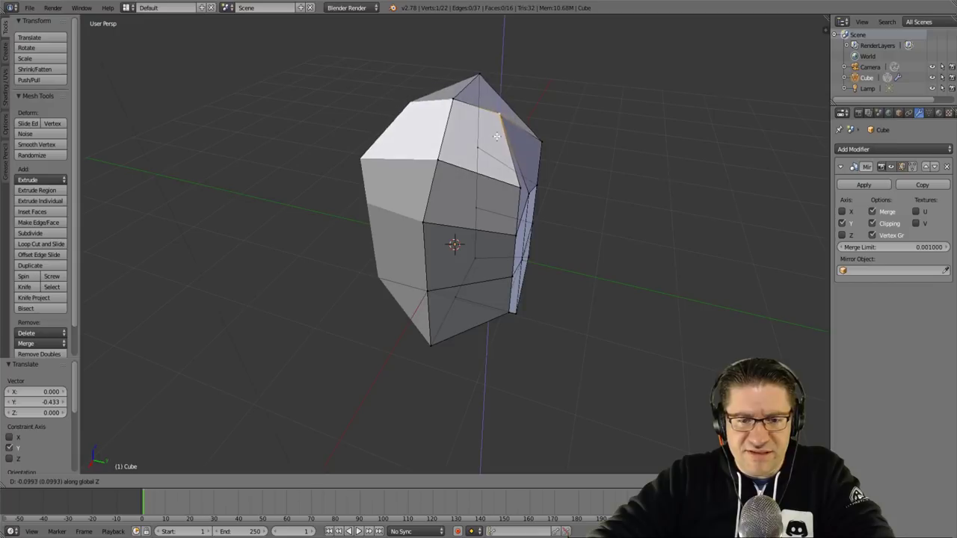
left_click(496, 149)
middle_click_drag(497, 149, 441, 163)
- Lower another top vertex slightly along Z
key("g")
key("z")
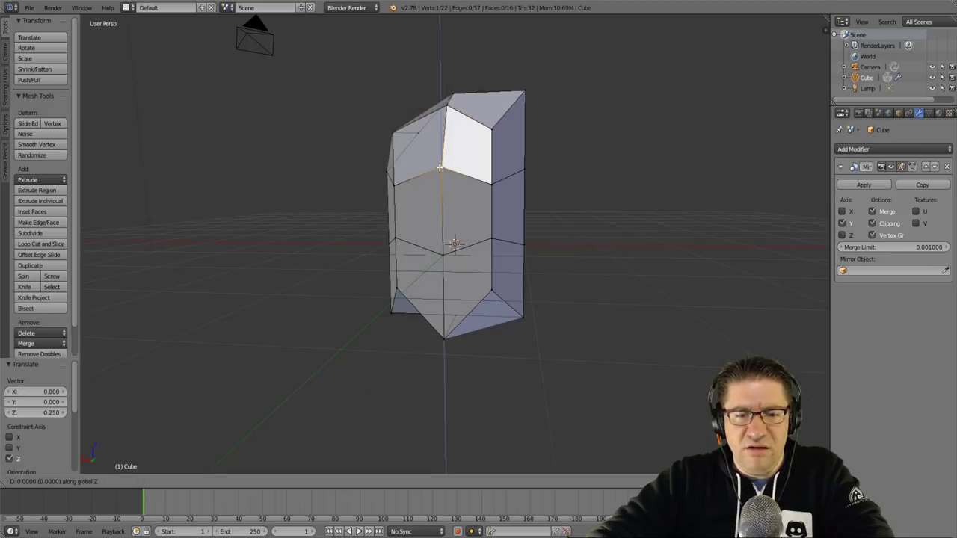
left_click(441, 184)
middle_click_drag(442, 184, 496, 207)
middle_click_drag(463, 164, 524, 179)
- Move a vertex along Y, then undo the last three vertex moves
key("g")
key("y")
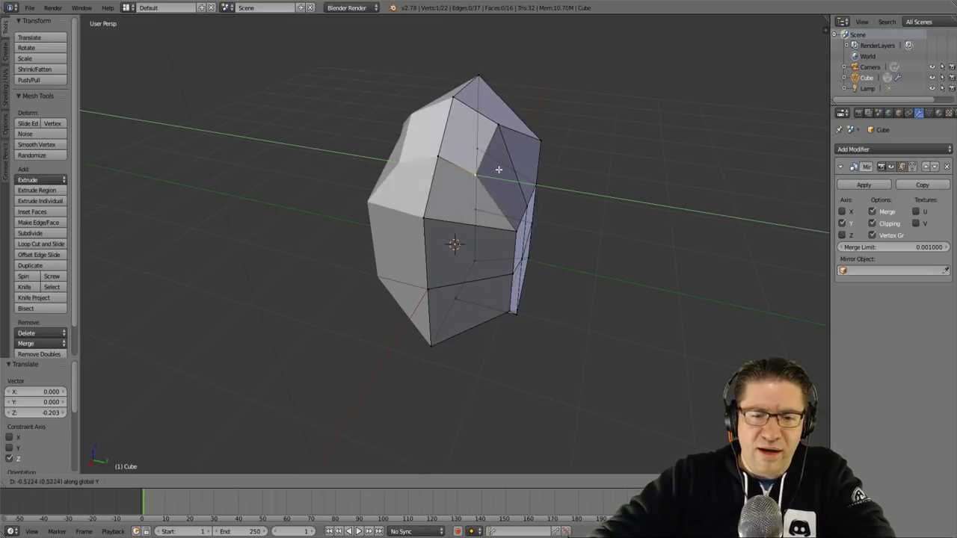
left_click(487, 166)
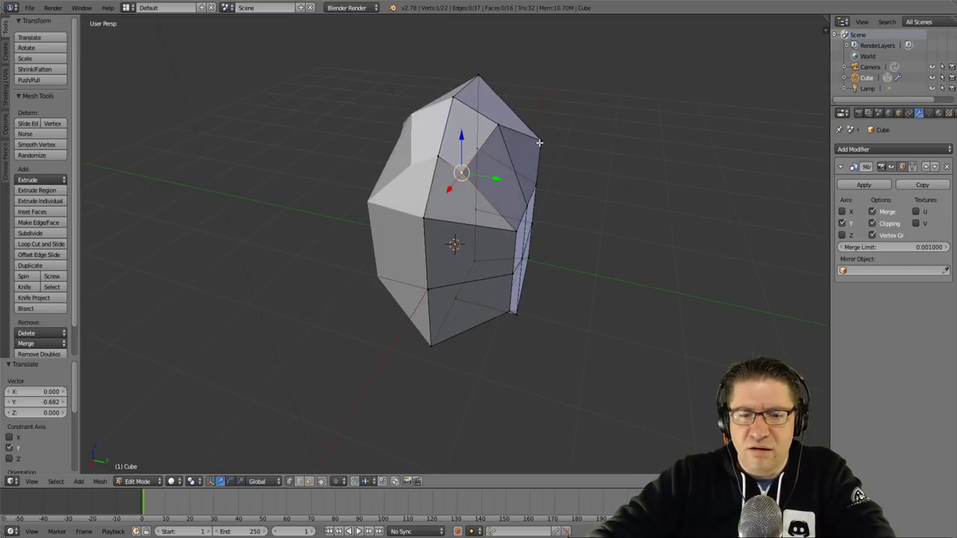
key("ctrl+z")
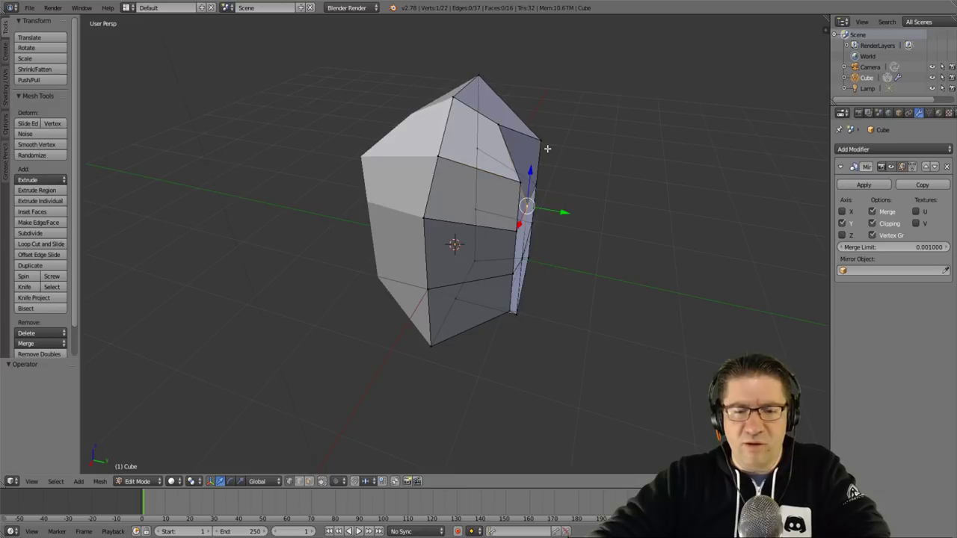
key("ctrl+z")
key("ctrl+z")
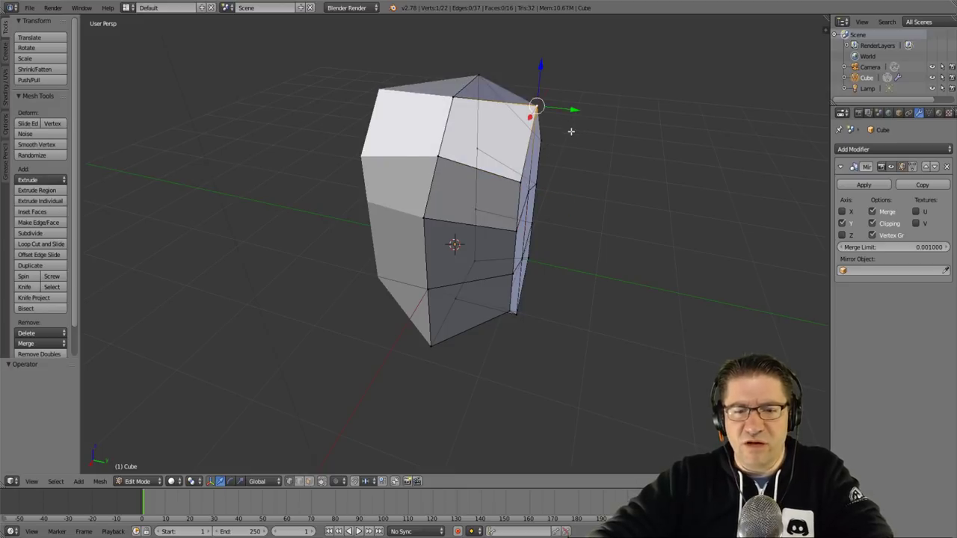
key("ctrl+z")
key("ctrl+z")
key("ctrl+z")
key("ctrl+z")
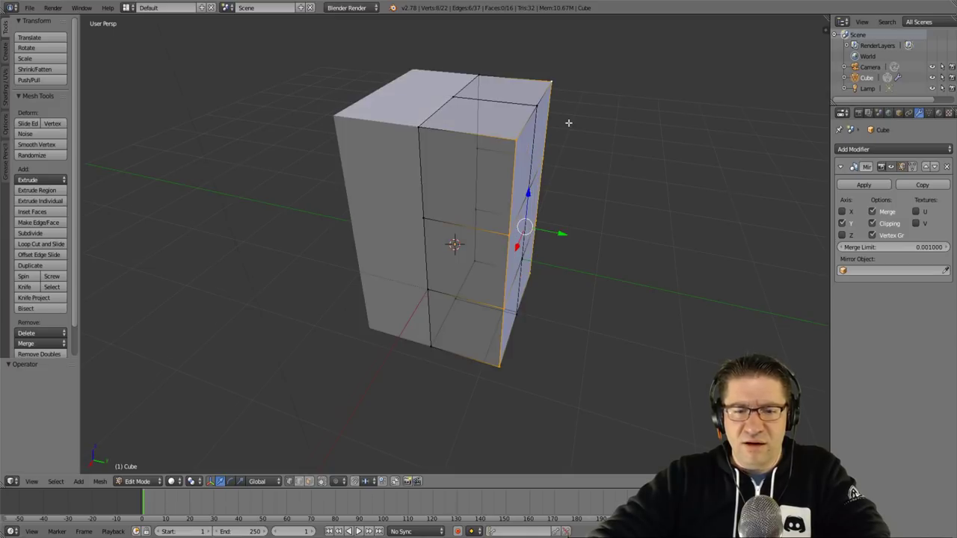
- Raise the block's top vertex 1.75 on Z into a sharp point
middle_click_drag(568, 122, 560, 265)
right_click(460, 97)
key("g")
key("z")
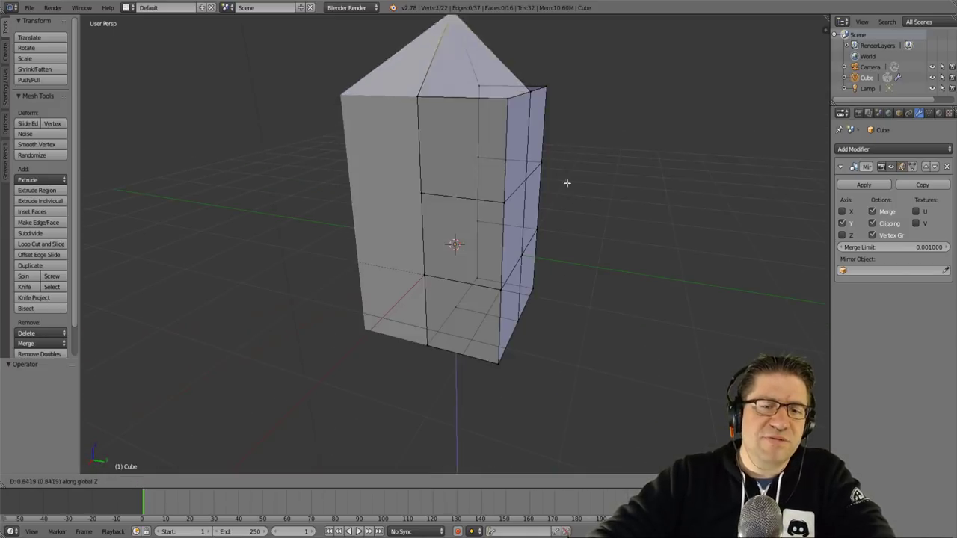
left_click(560, 93)
middle_click_drag(560, 90, 572, 201)
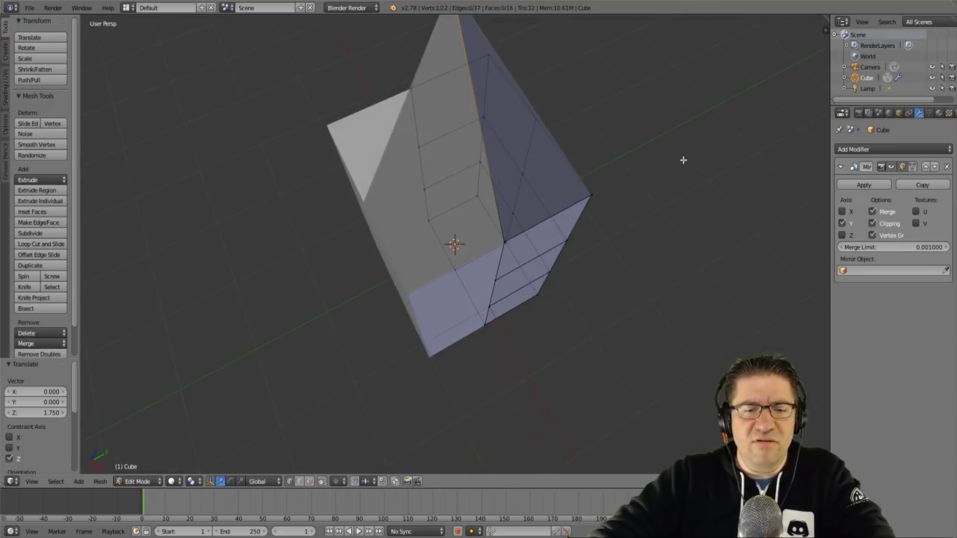
middle_click_drag(683, 160, 439, 105)
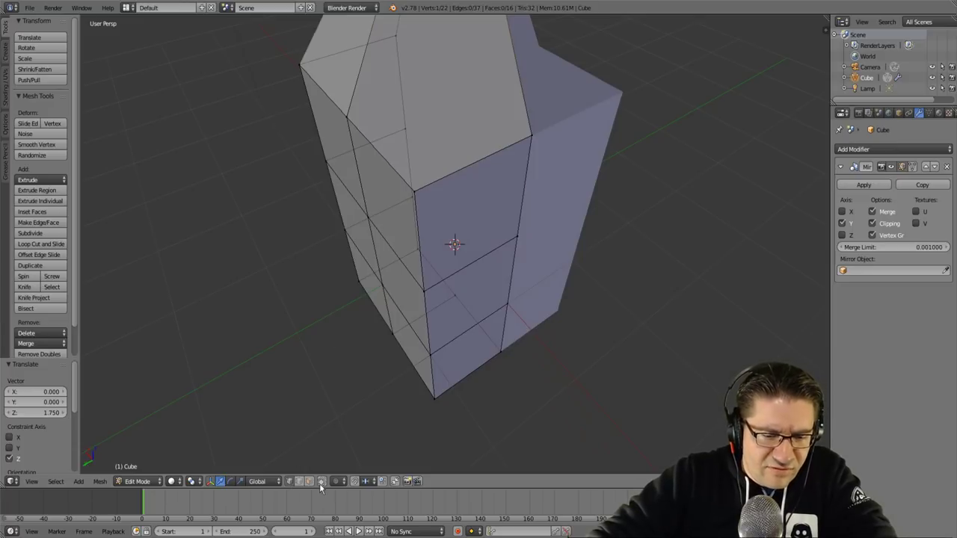
middle_click_drag(371, 315, 401, 263)
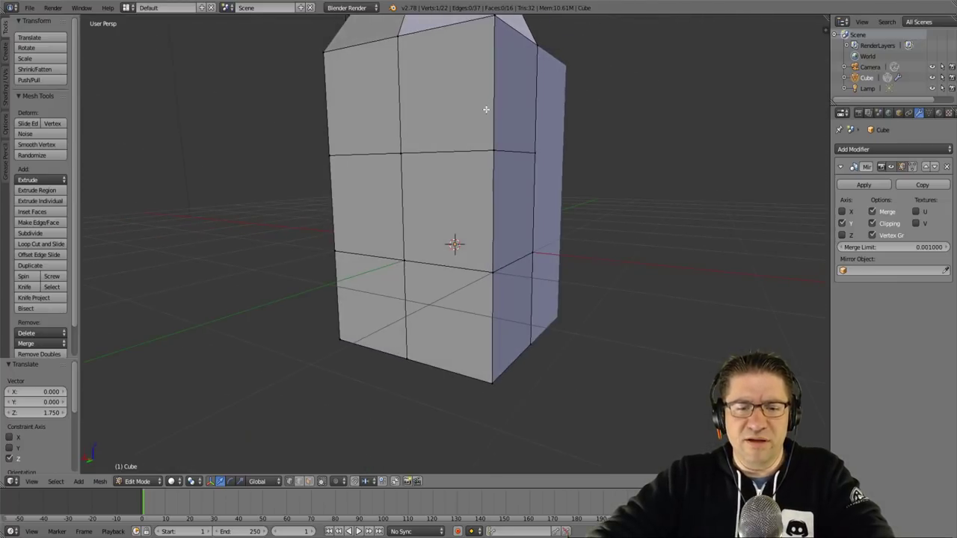
- Push the left and middle vertical edge loops outward along Y
right_click(325, 112, "alt")
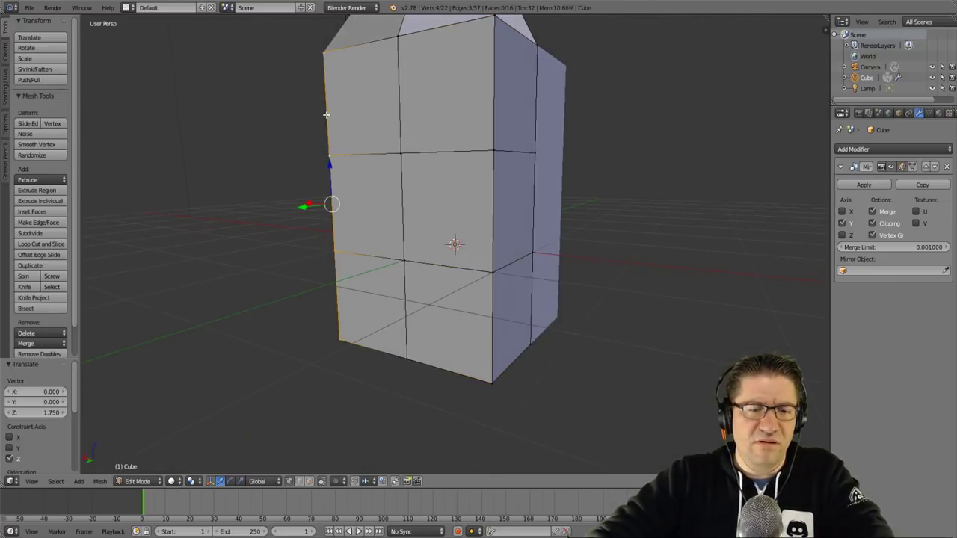
right_click(494, 111, "alt+shift")
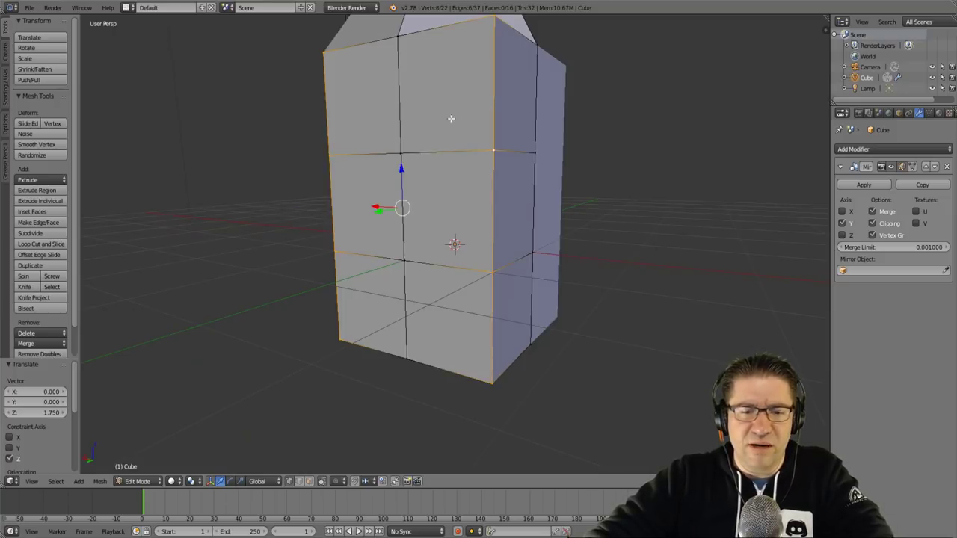
middle_click_drag(451, 118, 622, 154)
key("g")
key("y")
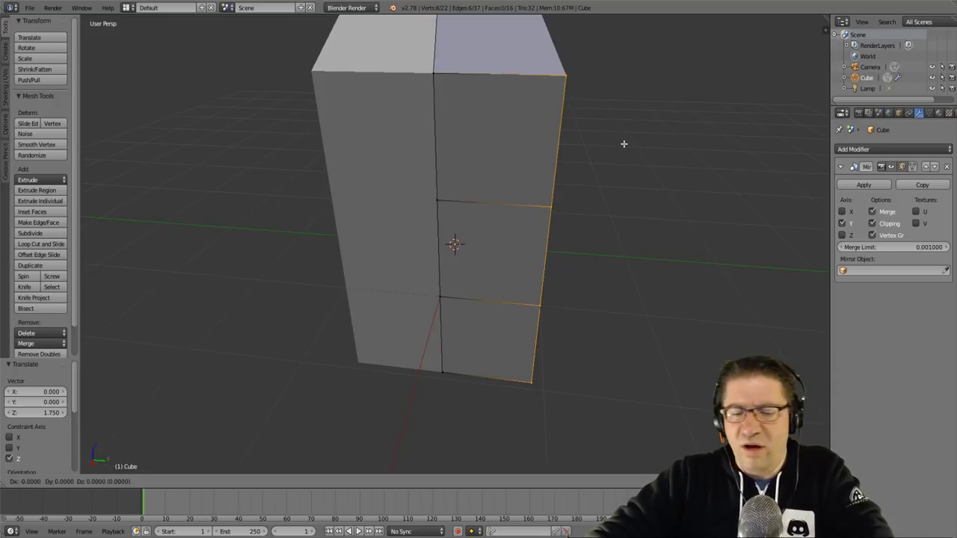
left_click(579, 136)
middle_click_drag(579, 137, 471, 57)
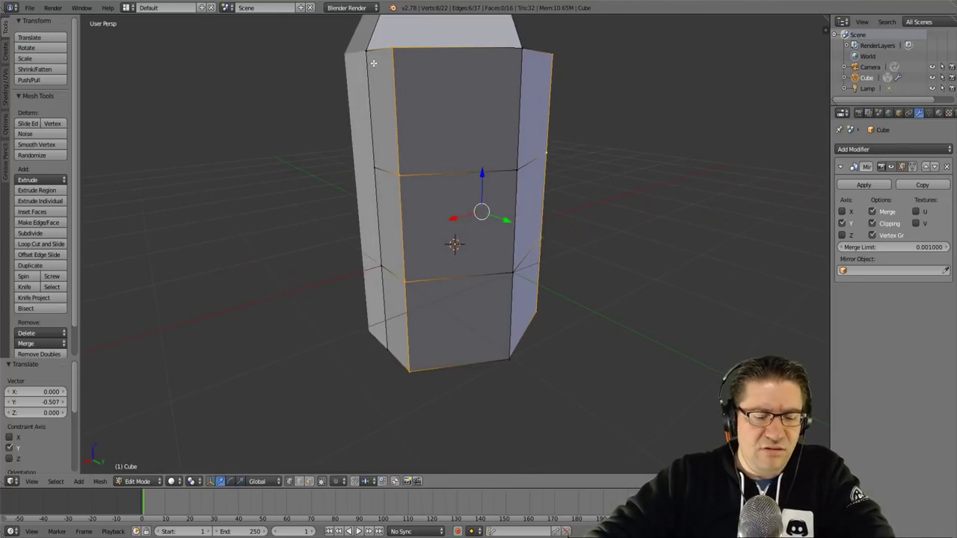
middle_click_drag(313, 47, 304, 39)
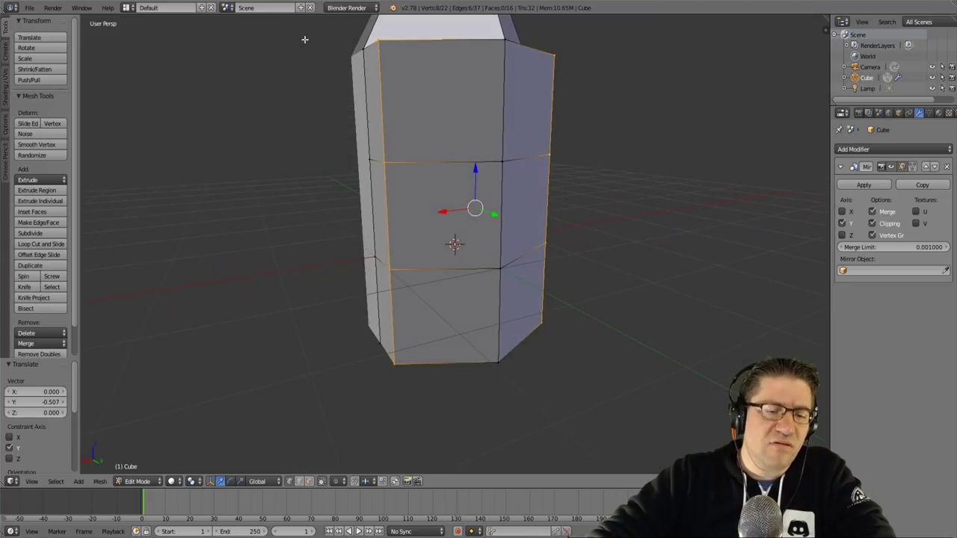
- Box-select both side edge columns and scale them to 0.230 along X
key("b")
left_click_drag(343, 30, 413, 392)
middle_click_drag(508, 313, 483, 277)
key("b")
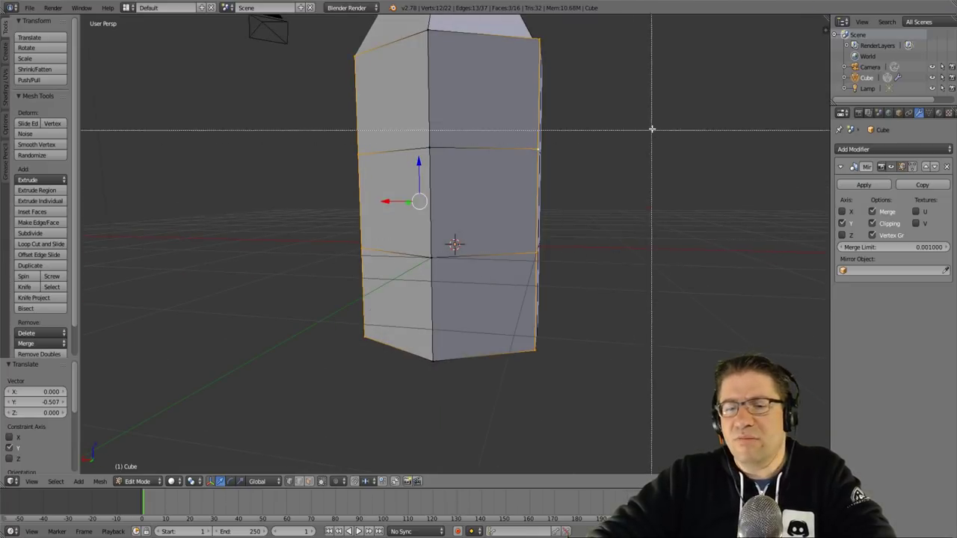
left_click_drag(605, 408, 521, 15)
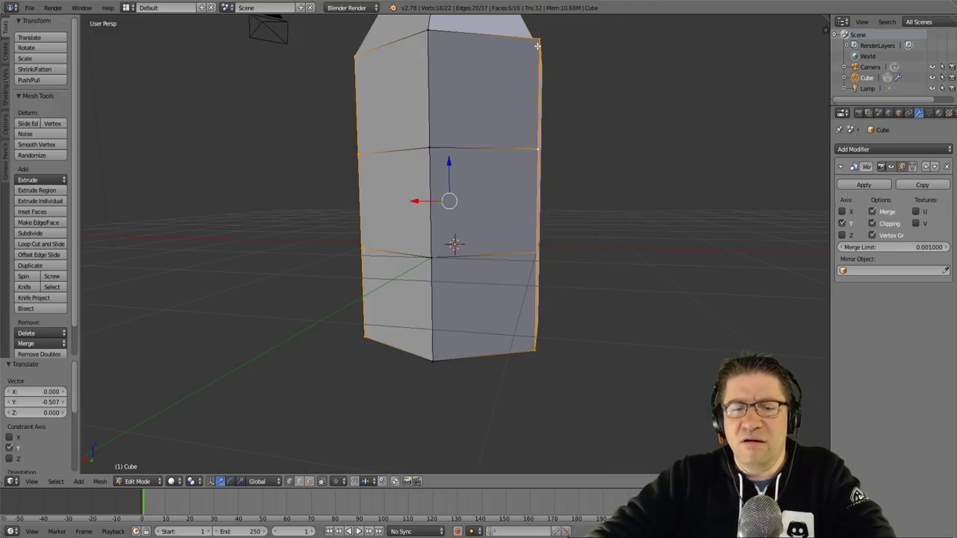
key("g")
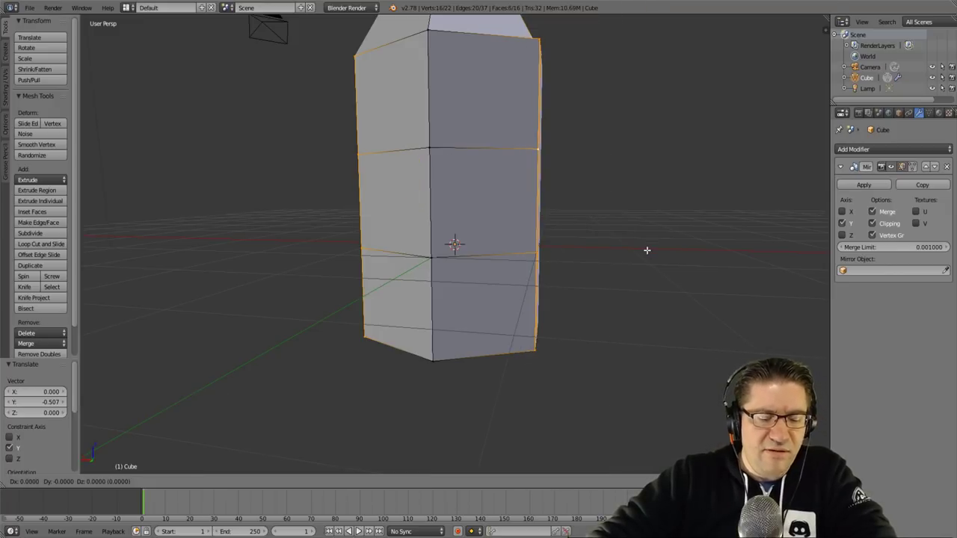
key("x")
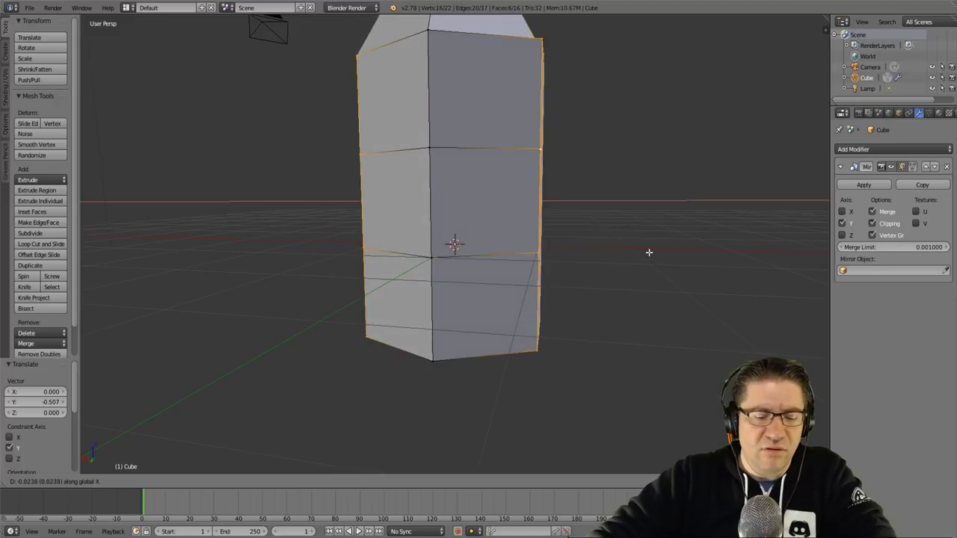
key("s")
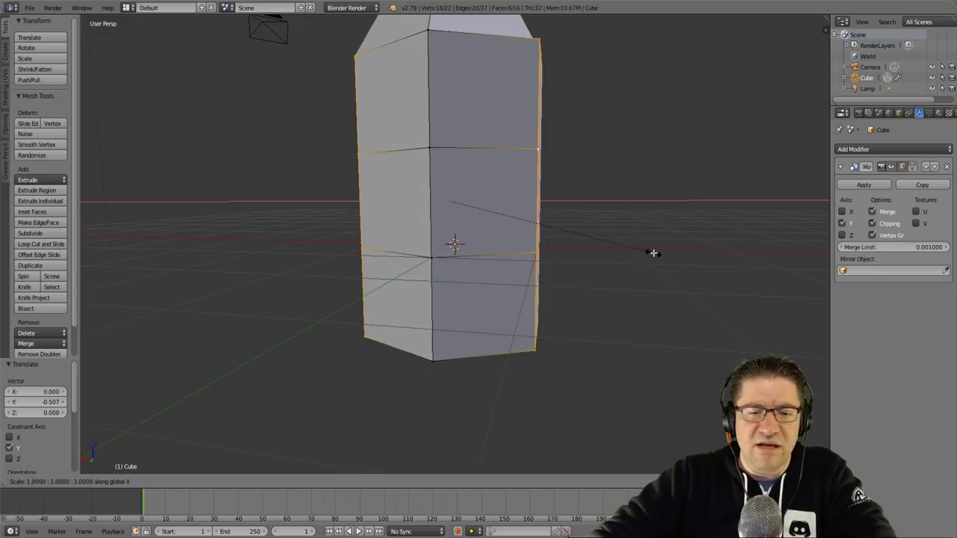
left_click(489, 222)
middle_click_drag(516, 227, 605, 279)
scroll(630, 190, "down", 3)
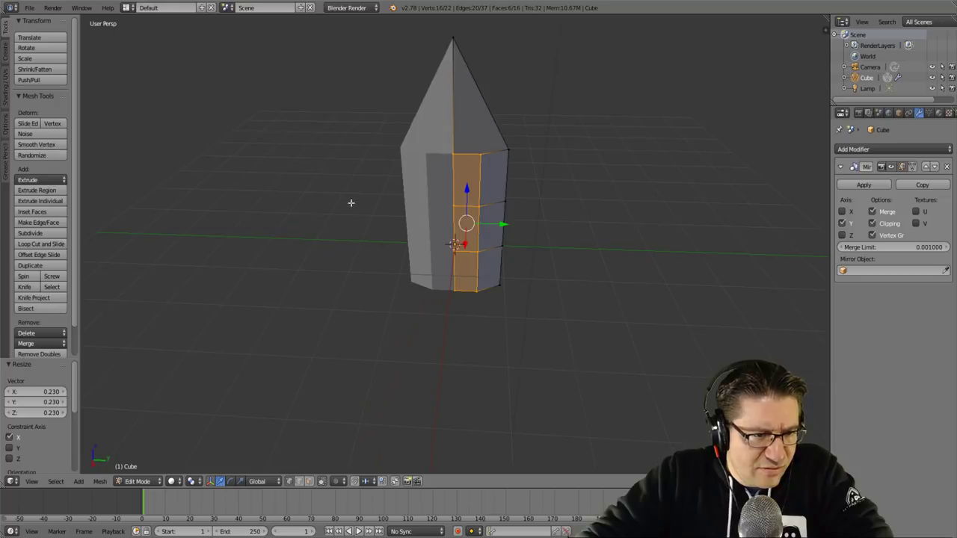
- Switch the blade to Object Mode and give it smooth shading
key("Tab")
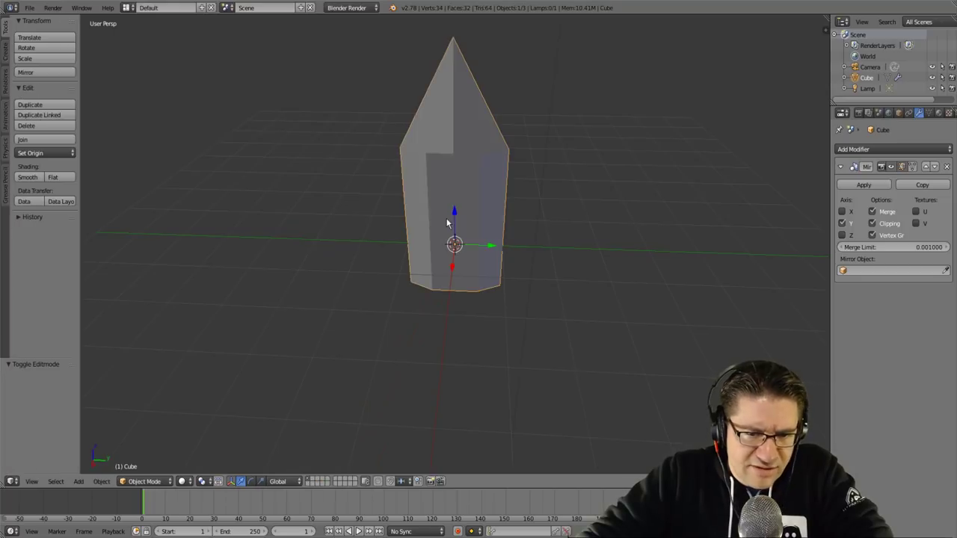
left_click(32, 178)
mouse_move(308, 166)
middle_mouse_down()
mouse_move(229, 115)
mouse_move(181, 125)
mouse_move(160, 149)
mouse_move(219, 230)
mouse_move(170, 178)
mouse_move(158, 117)
mouse_move(267, 90)
mouse_move(354, 43)
mouse_move(591, 128)
mouse_move(675, 201)
mouse_move(746, 175)
mouse_move(811, 131)
mouse_move(816, 171)
mouse_move(135, 171)
mouse_move(179, 171)
mouse_move(175, 200)
mouse_move(141, 186)
mouse_move(274, 118)
middle_mouse_up()
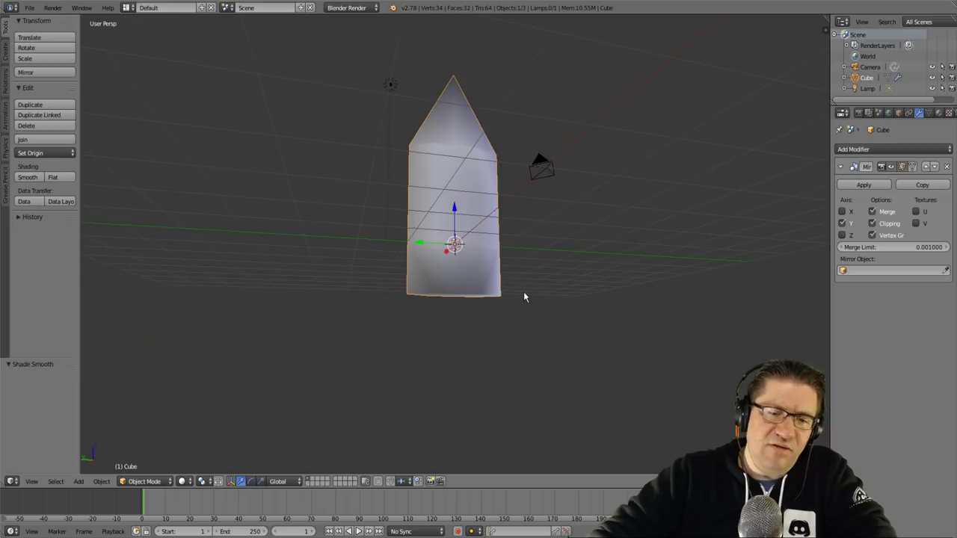
- Stretch the blade 4.156 times along Z, then scale it uniformly to 0.283
key("s")
key("z")
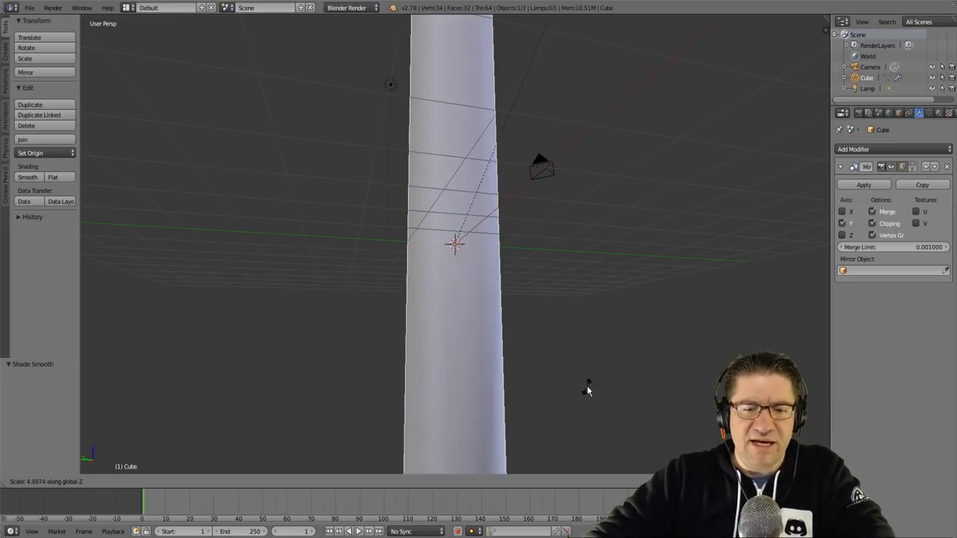
left_click(581, 420)
key("s")
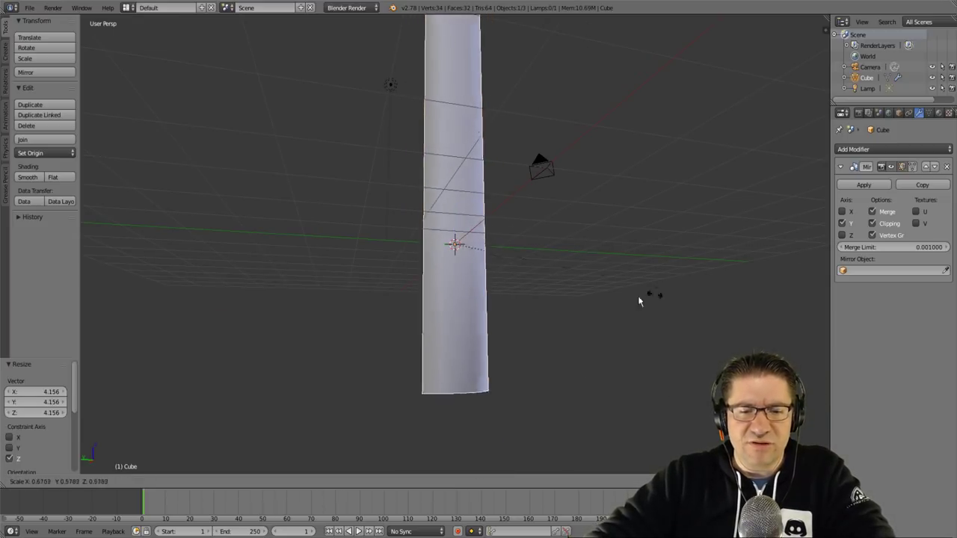
left_click(497, 325)
middle_click_drag(512, 322, 699, 272)
- Return to Edit Mode and move the selected geometry along Z
key("Tab")
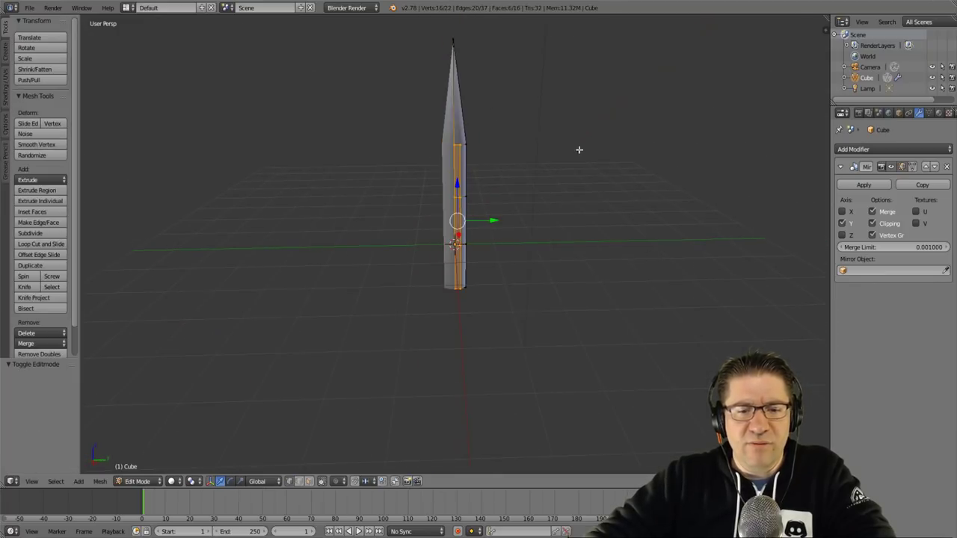
key("b")
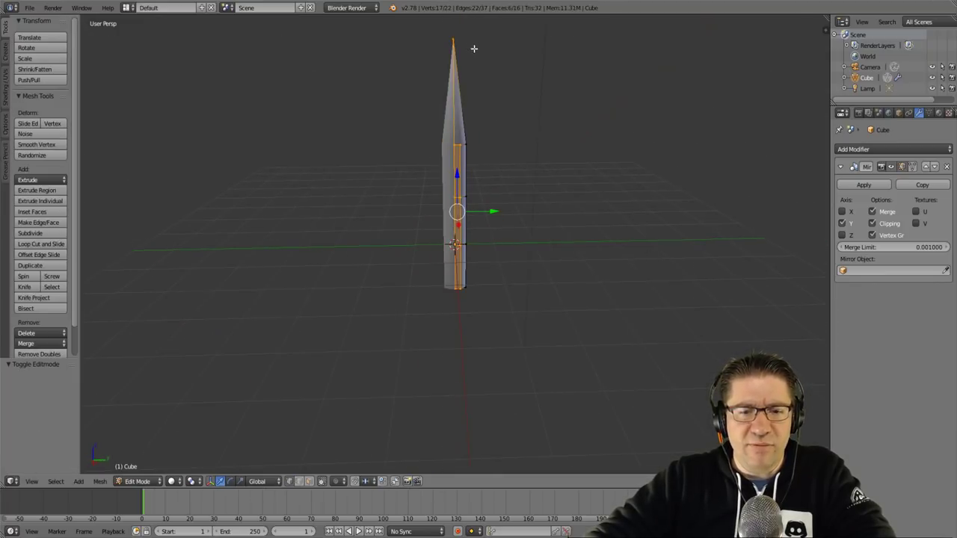
key("g")
key("z")
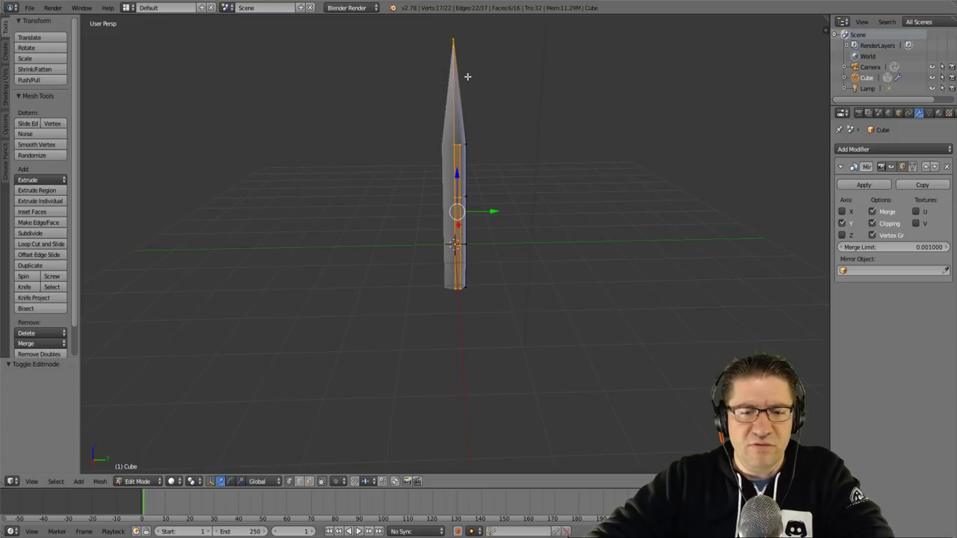
left_click(469, 77)
- Box-select the blade's tip vertex and lower it 1.302 along Z
key("a")
key("b")
mouse_move(436, 33)
left_mouse_down()
mouse_move(479, 60)
mouse_move(470, 48)
left_mouse_up()
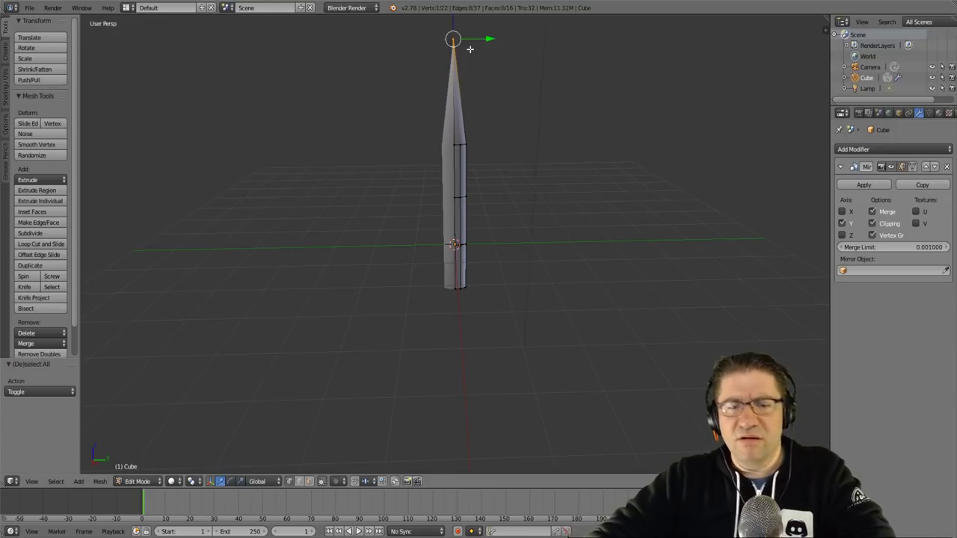
key("z")
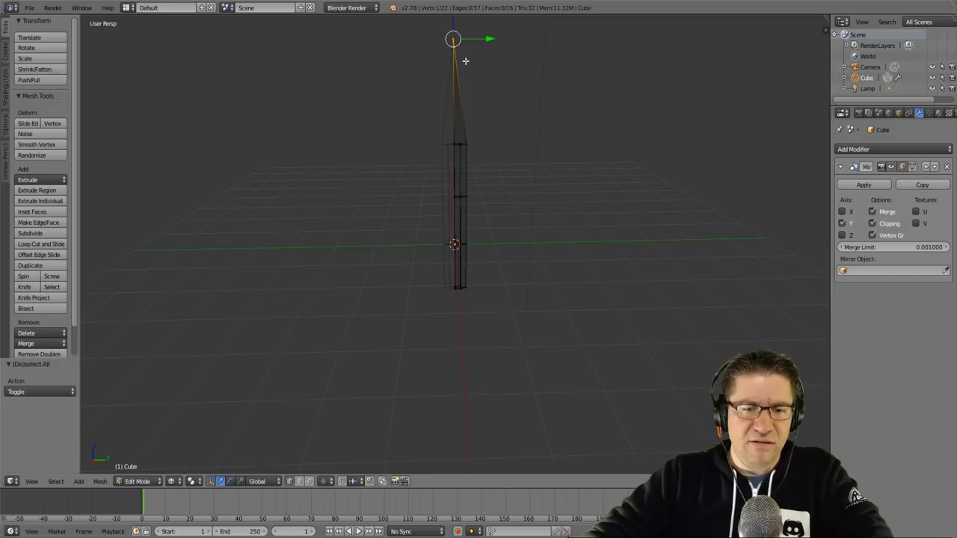
key("z")
key("g")
key("z")
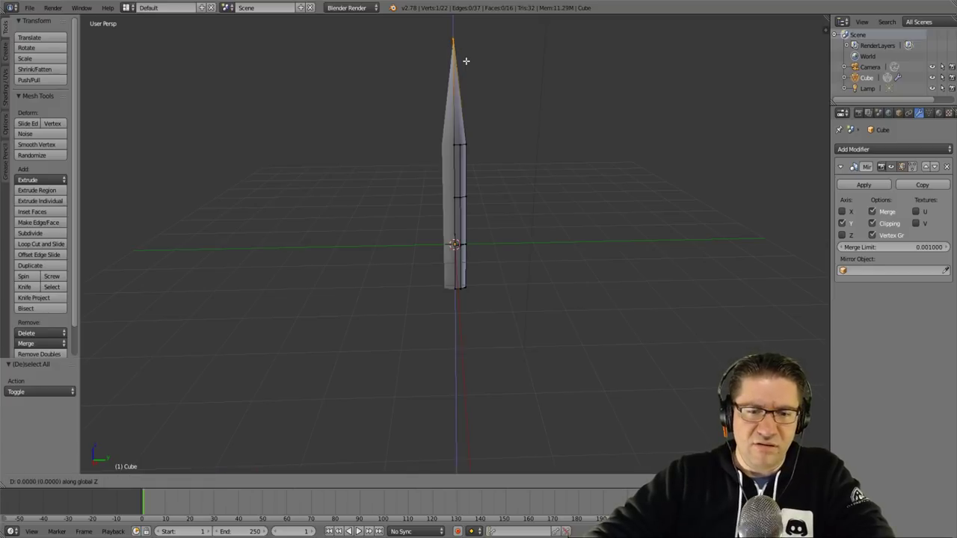
left_click(465, 130)
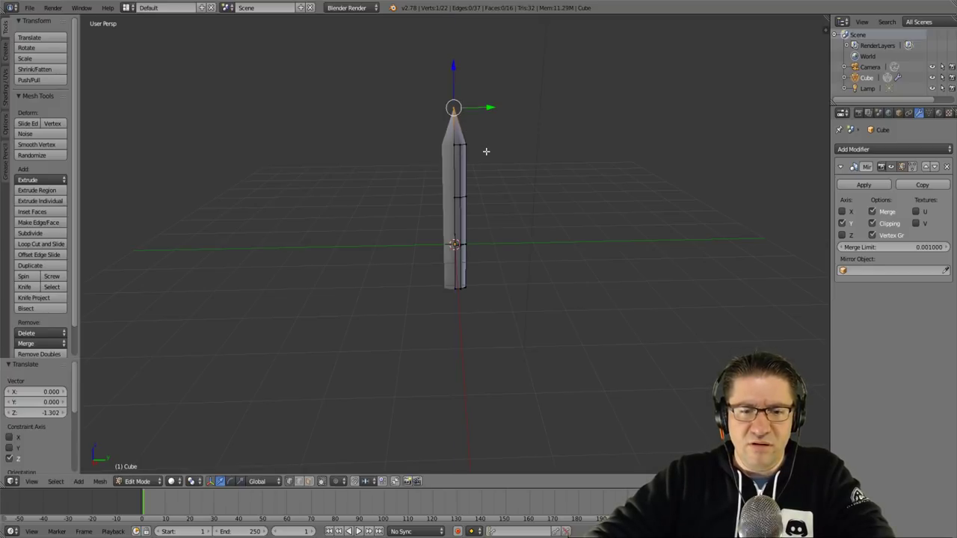
- Orbit around the lowered blade and clear the selection for a new box select
scroll(486, 153, "up", 3)
middle_click_drag(475, 140, 459, 63)
middle_click_drag(554, 195, 492, 333)
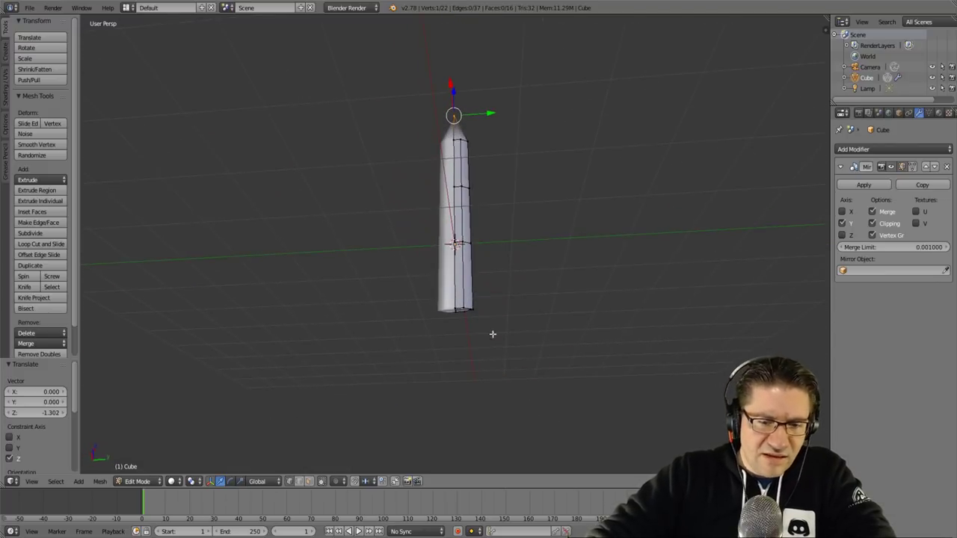
key("a")
key("b")
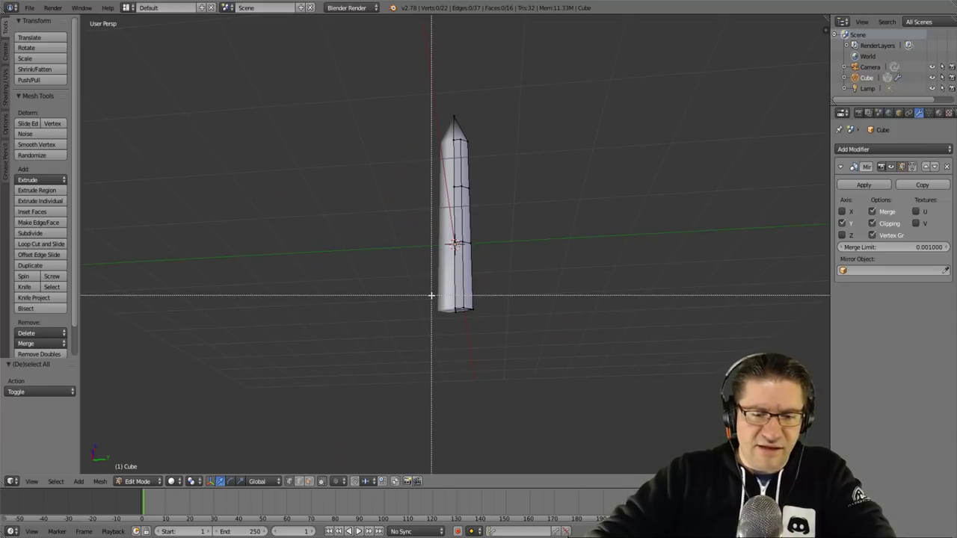
- Extrude the blade's base faces, scale them outward into a wide guard and adjust its height
left_click_drag(431, 295, 520, 344)
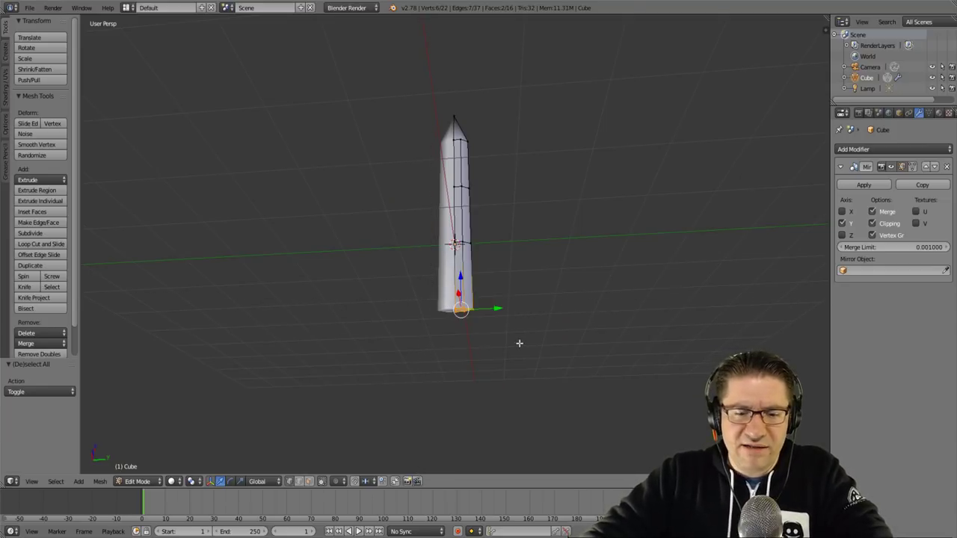
key("e")
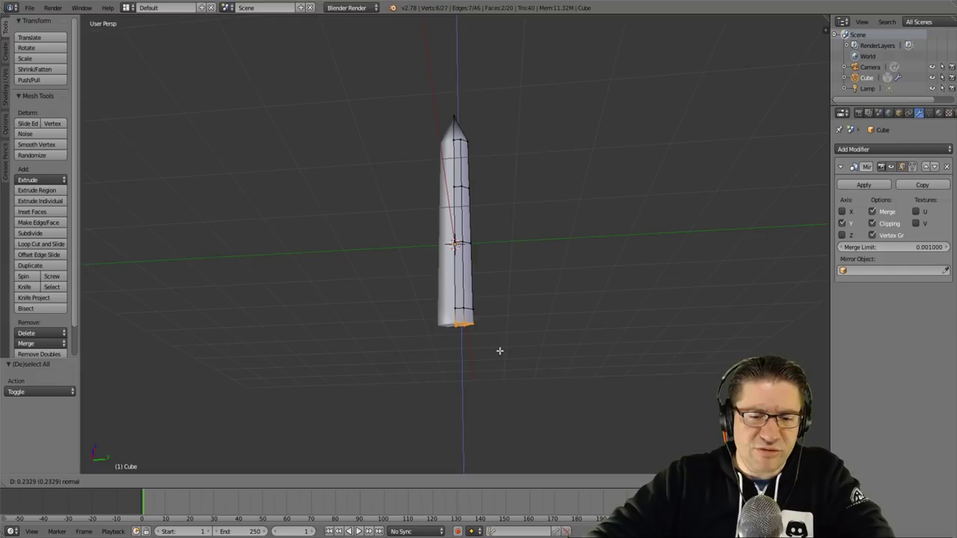
left_click(500, 351)
key("s")
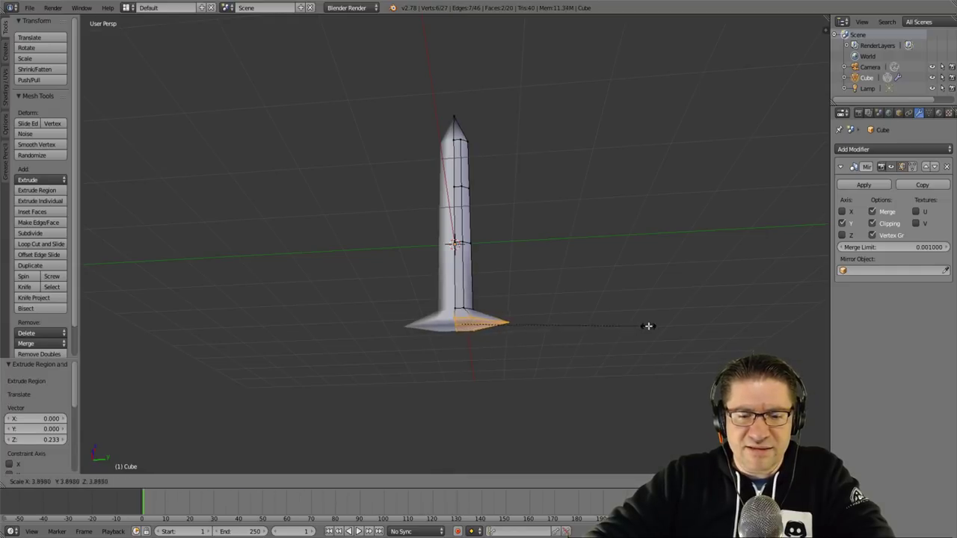
left_click(693, 313)
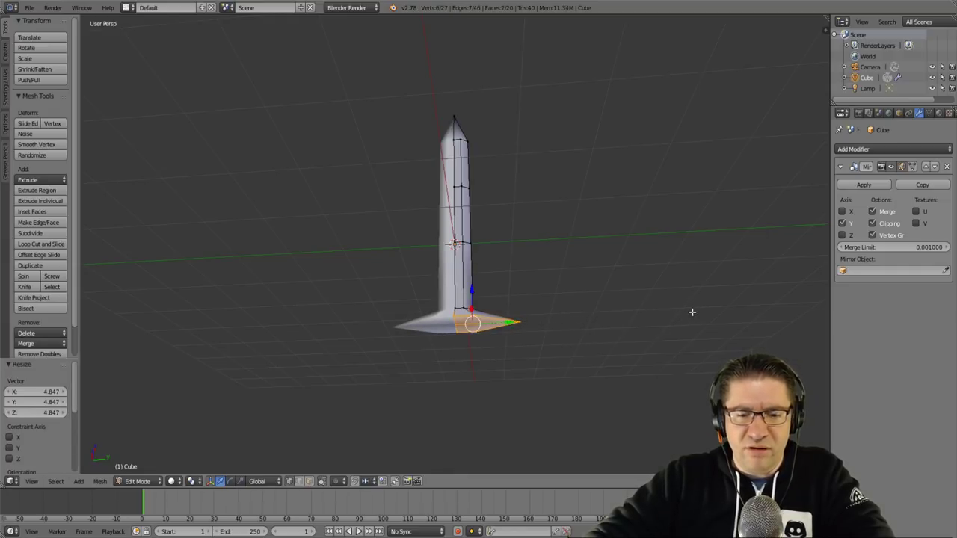
key("g")
key("z")
left_click(621, 329)
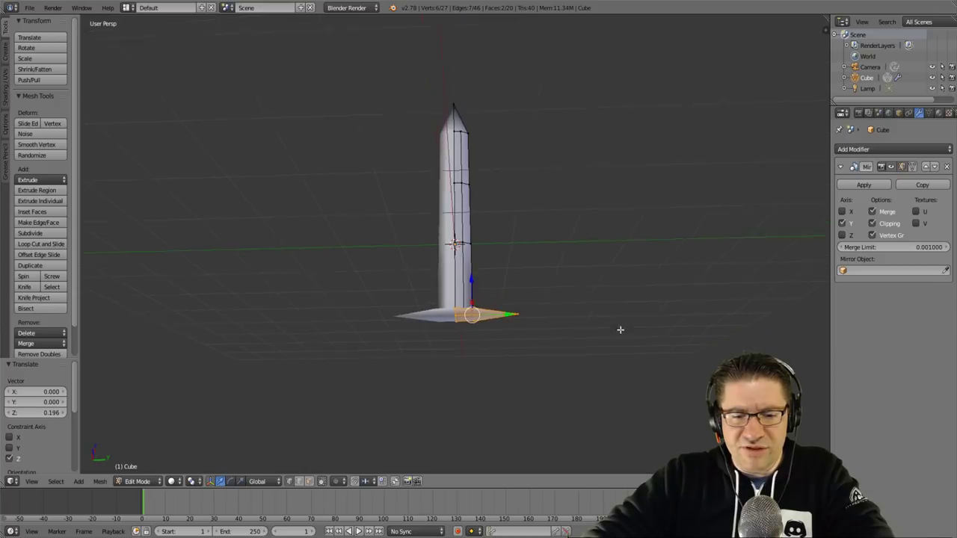
middle_click_drag(621, 330, 652, 348)
- Lower the guard faces slightly, extrude them down along Z and shrink them into a narrow piece
key("g")
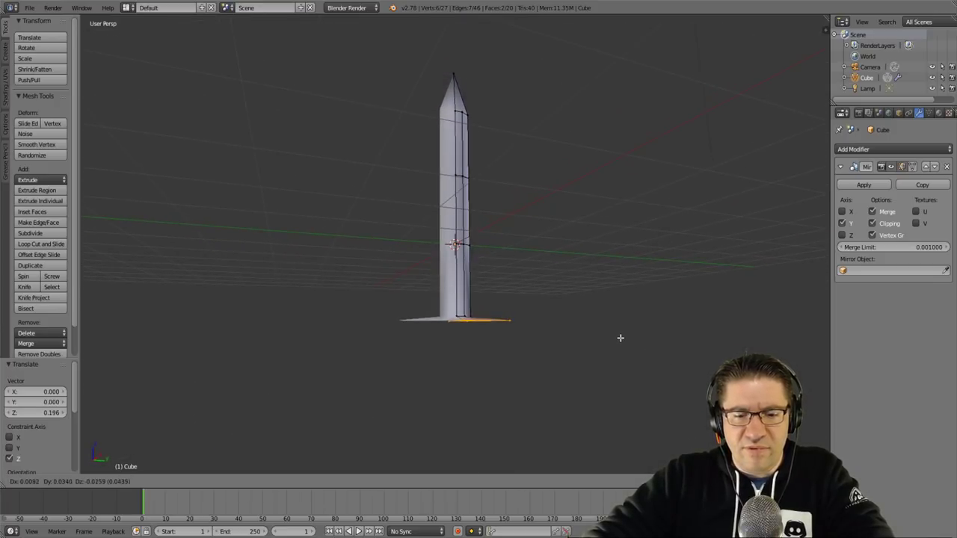
key("z")
left_click(625, 339)
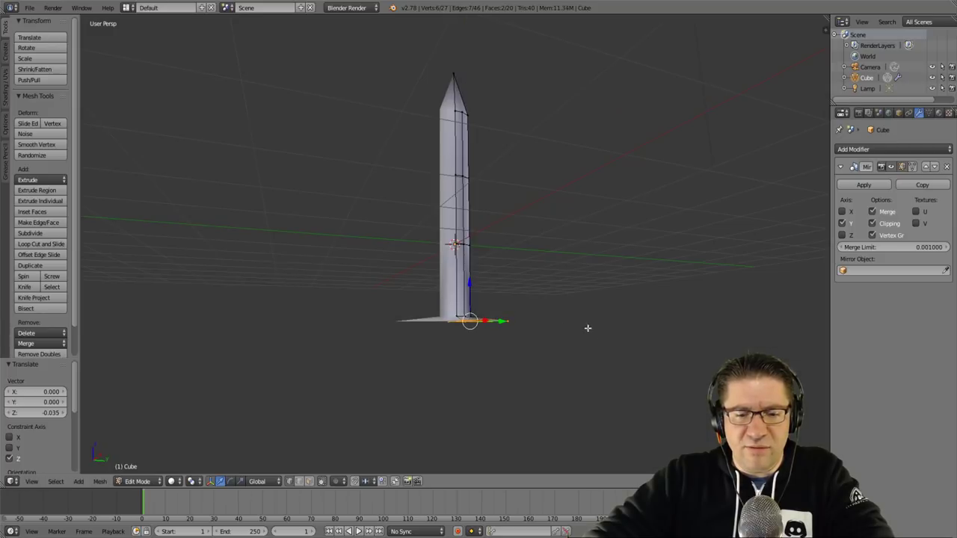
key("e")
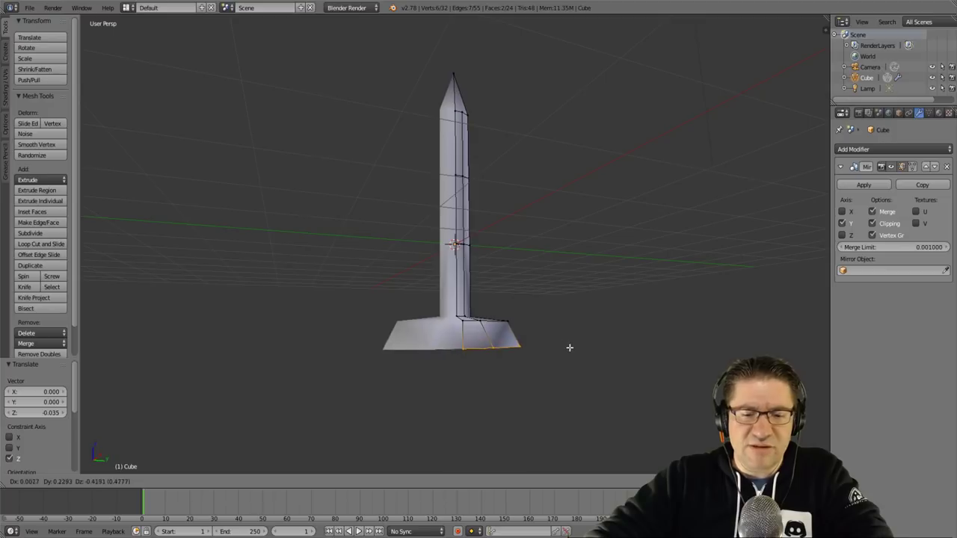
key("y")
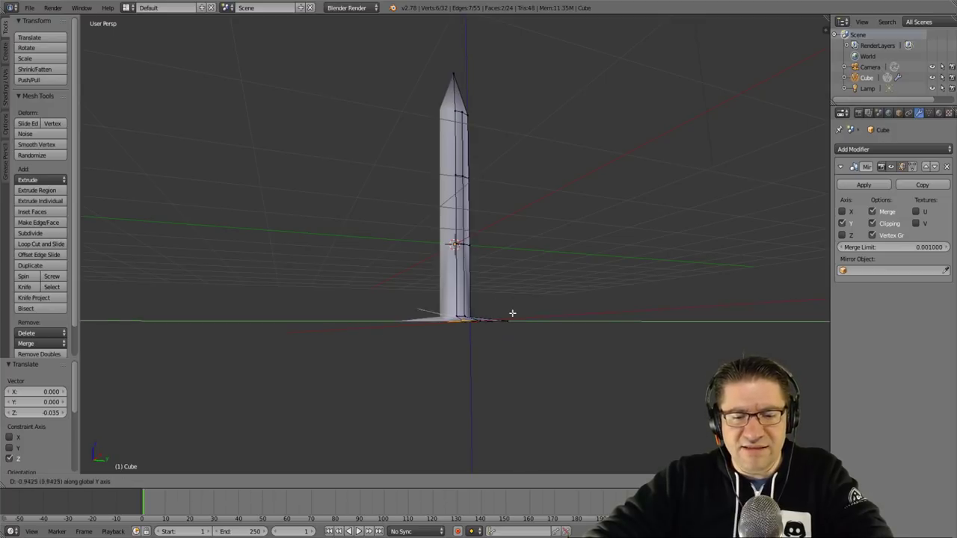
key("z")
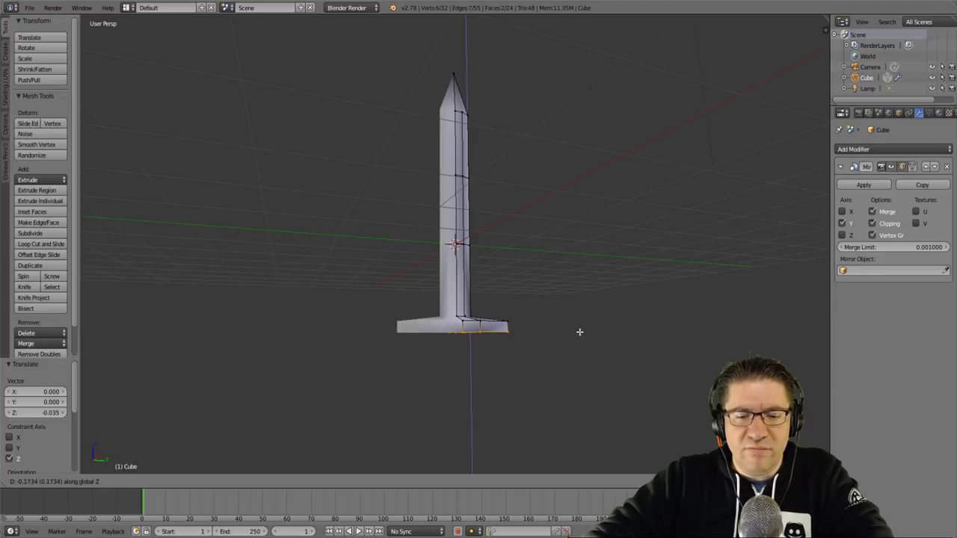
left_click(582, 330)
key("s")
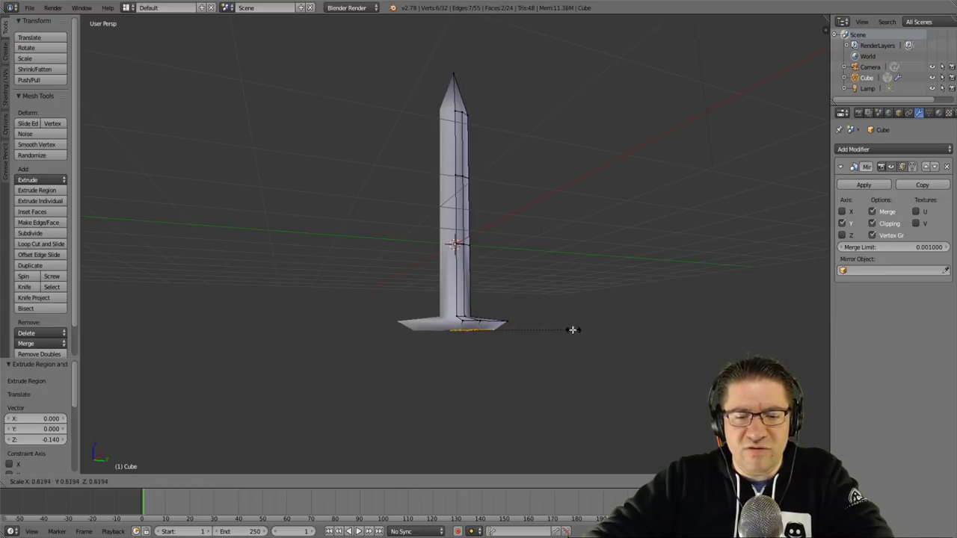
left_click(486, 328)
- Switch to an orthographic Right view of the sword
middle_click_drag(499, 338, 521, 359)
key("KP_5")
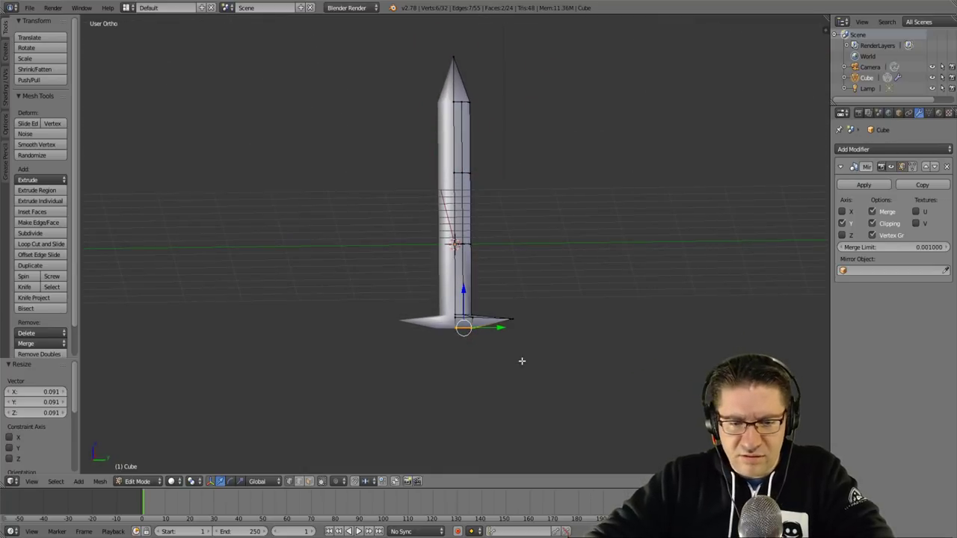
key("KP_1")
key("KP_3")
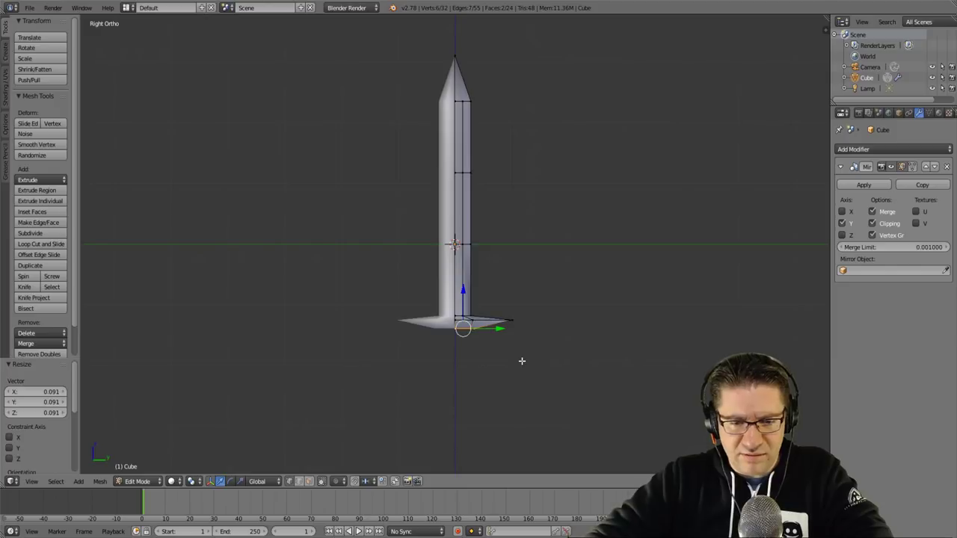
scroll(556, 376, "up", 3)
- Raise the crossguard's lower edge loop along Z
middle_click_drag(536, 344, 552, 252, "shift")
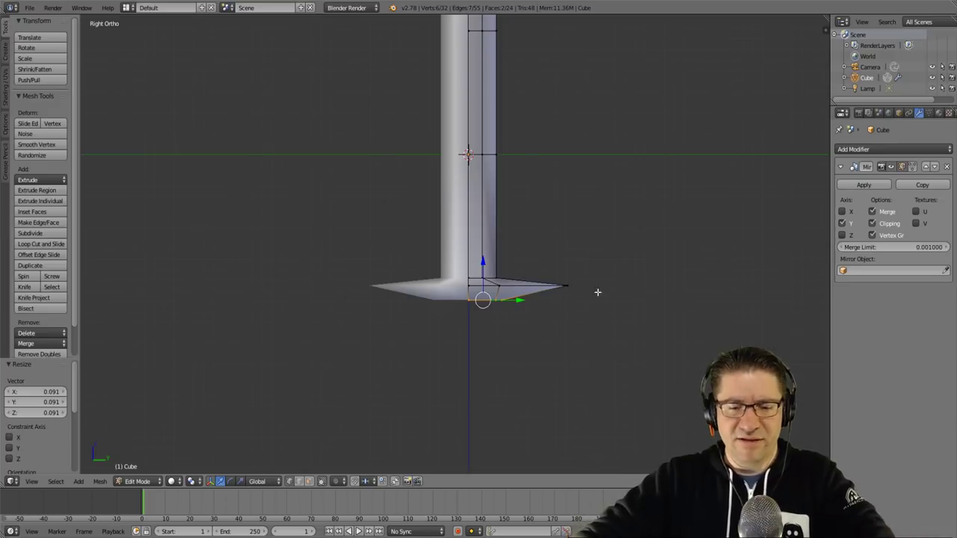
key("g")
key("z")
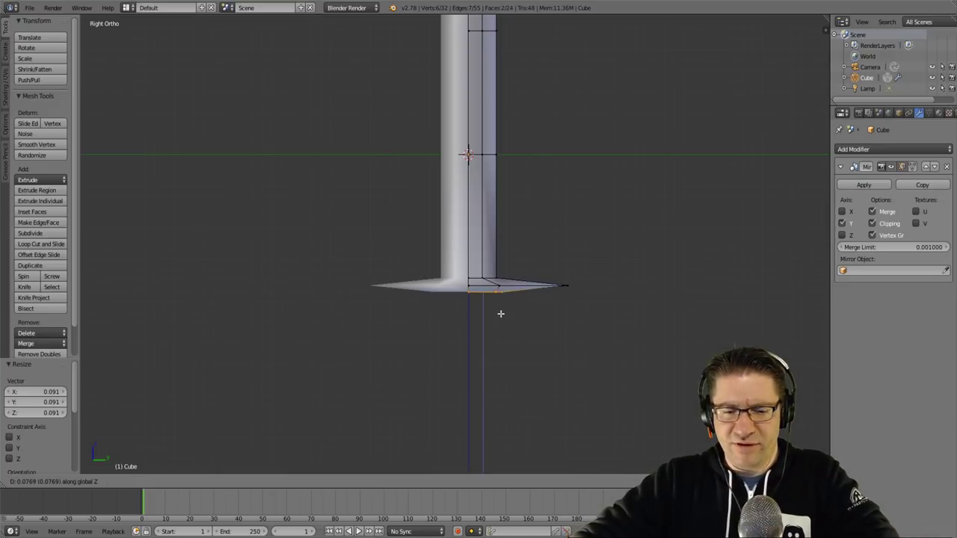
left_click(500, 314)
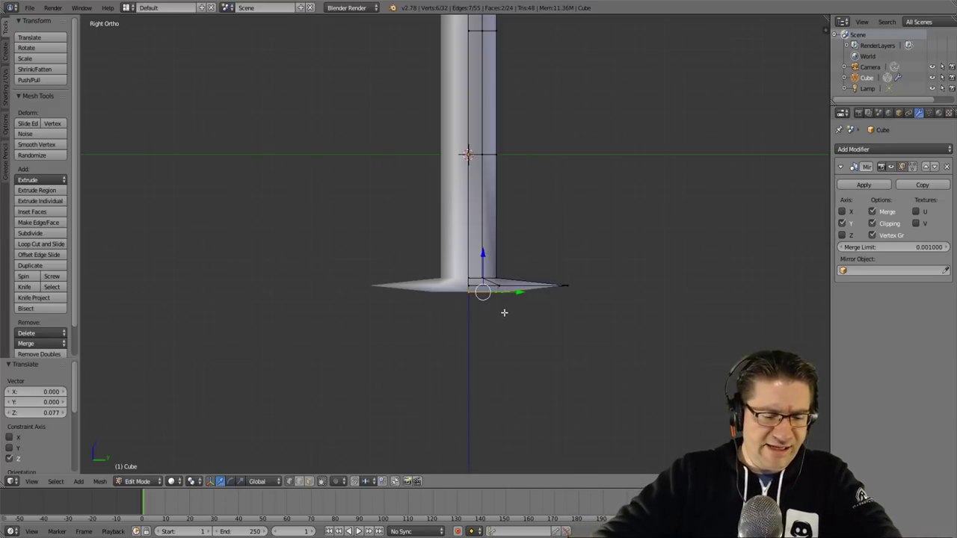
- Extrude a section below the guard, taper it to 0.257 and raise it 0.2
key("e")
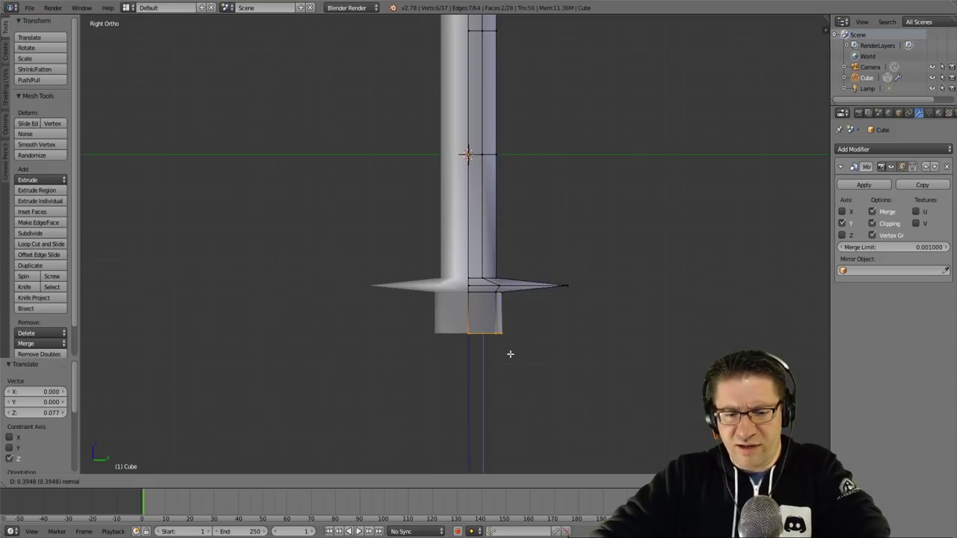
left_click(513, 342)
key("s")
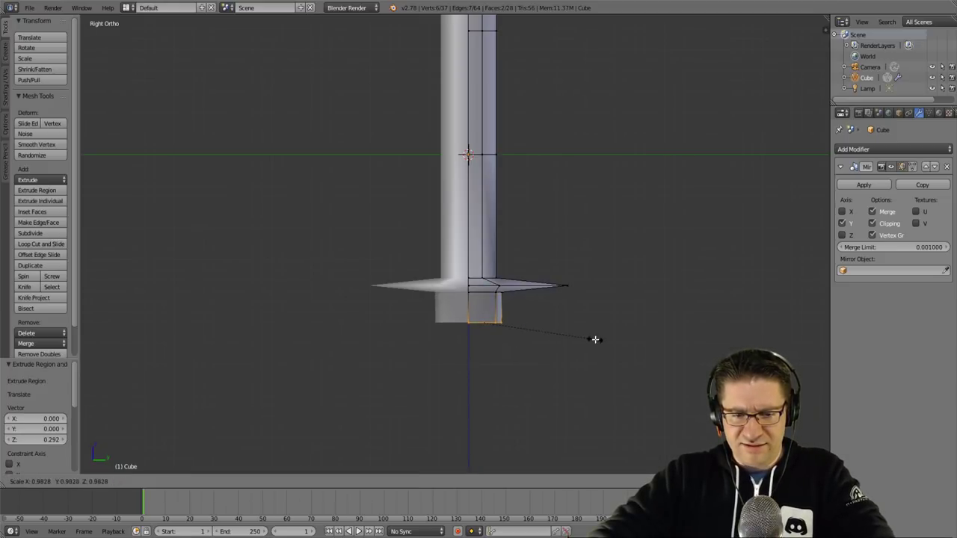
left_click(513, 327)
key("e")
key("z")
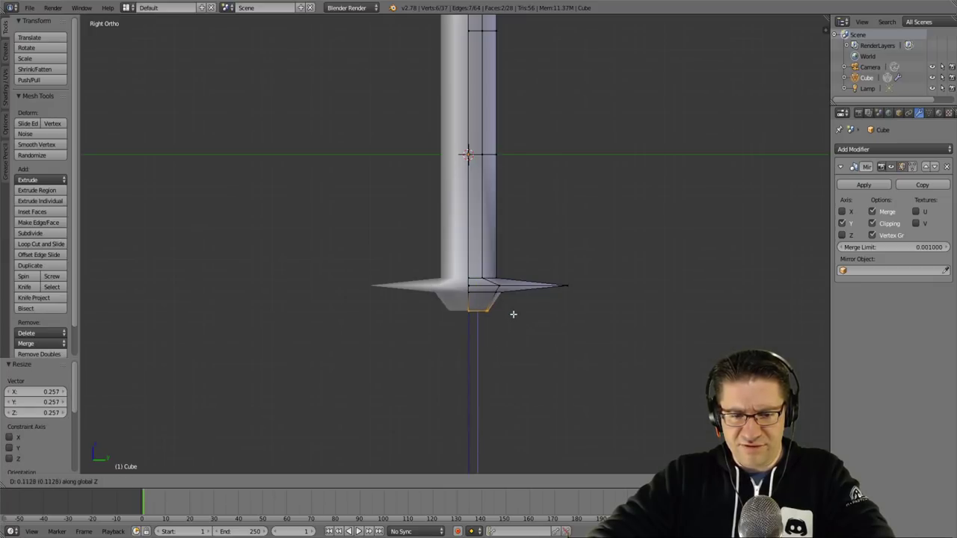
left_click(511, 305)
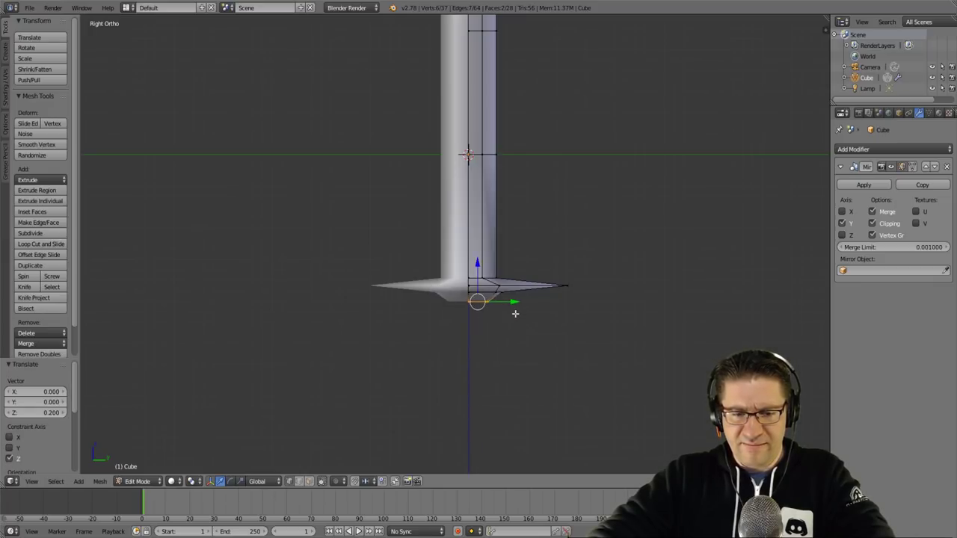
middle_click_drag(513, 317, 625, 283)
- Undo the tapered section's move and extrusion, returning the mesh to 32 vertices
key("ctrl+z")
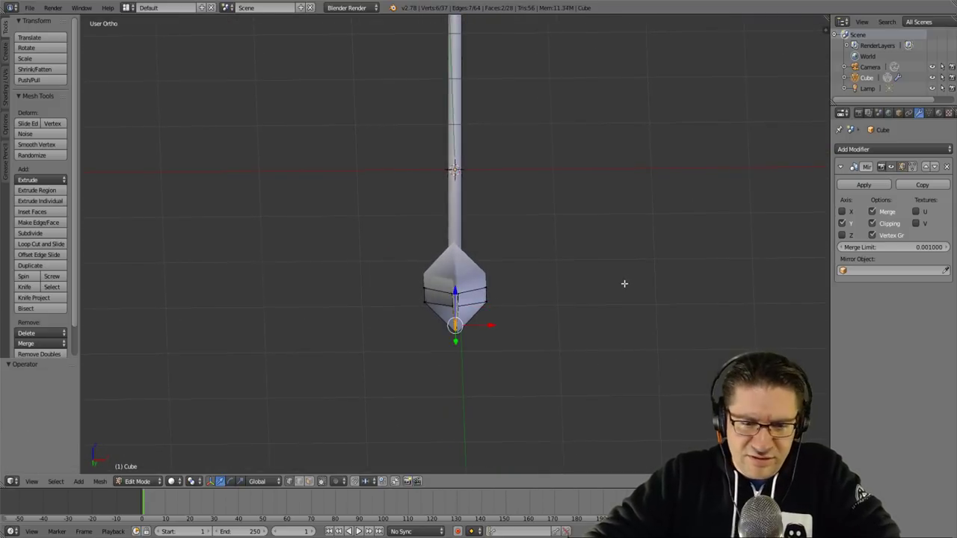
key("ctrl+z")
key("ctrl+z")
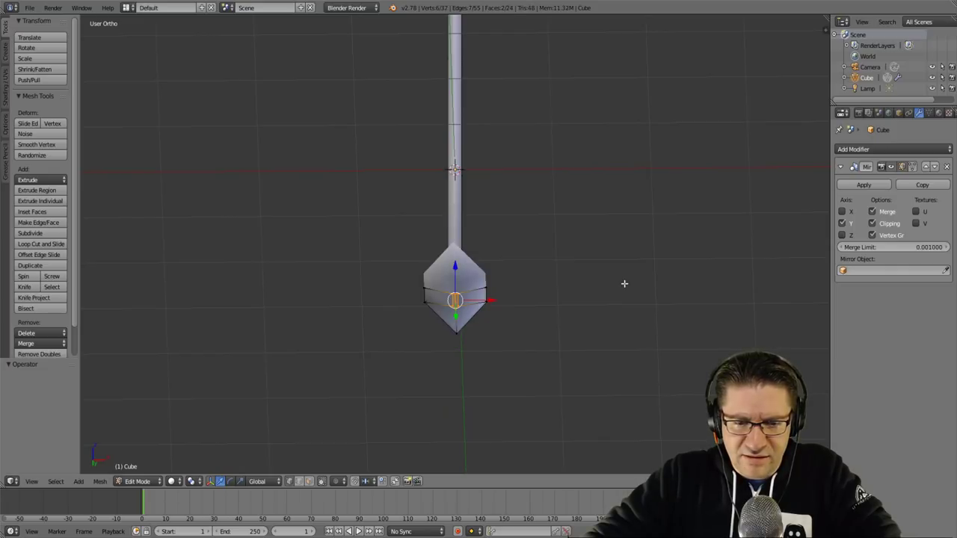
middle_click_drag(602, 320, 557, 276)
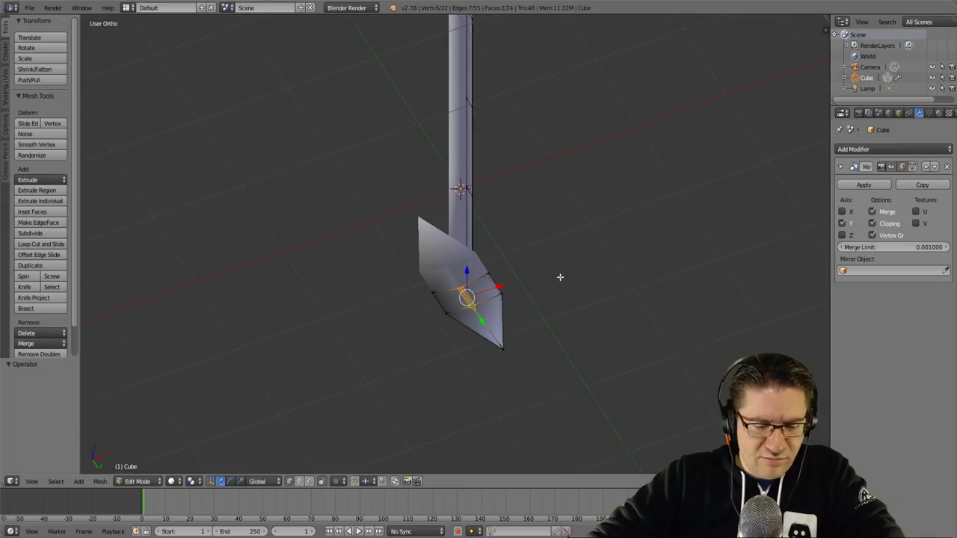
- Stretch the guard's bottom vertices to 5.211 along X
key("s")
key("x")
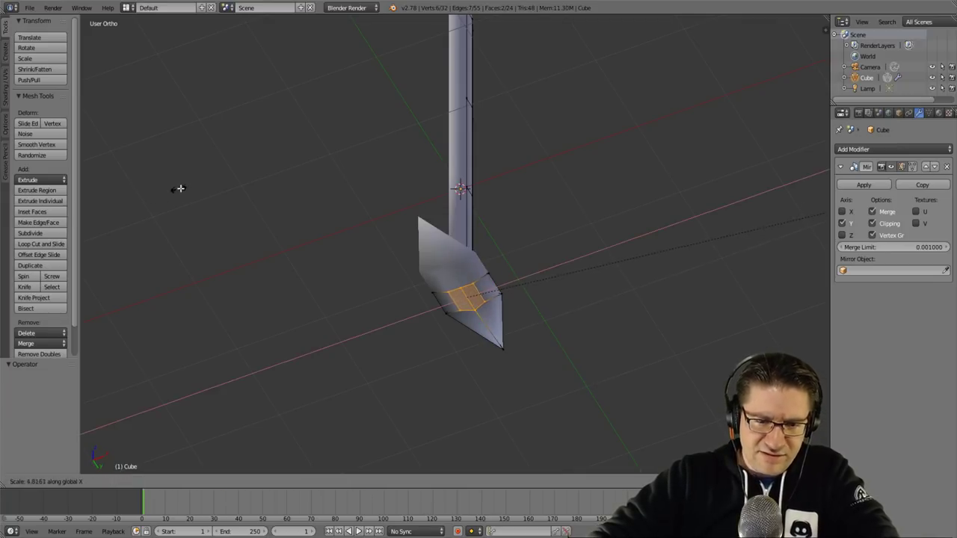
left_click(203, 181)
middle_click_drag(402, 232, 434, 210)
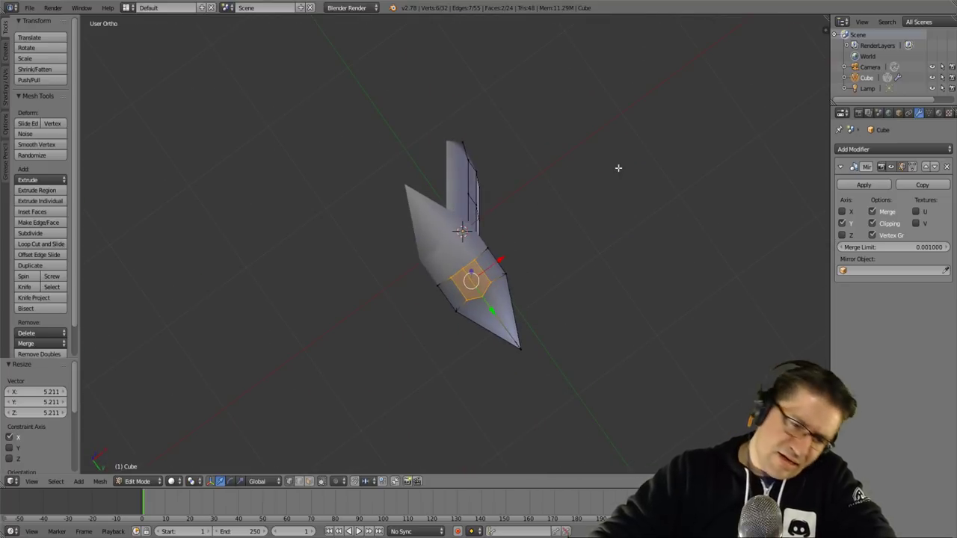
middle_click_drag(631, 165, 564, 223)
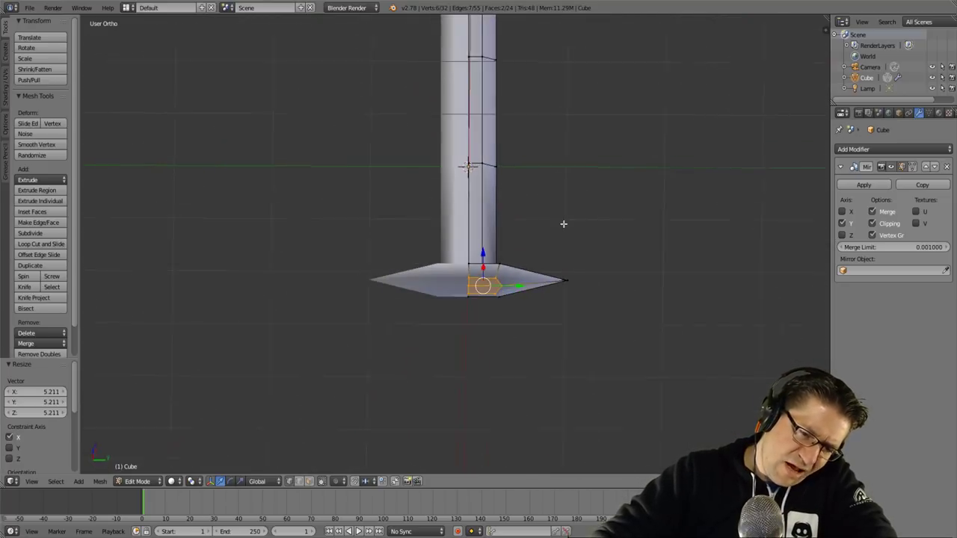
- Extrude a short section below the guard, shrink it, then widen it along X
key("e")
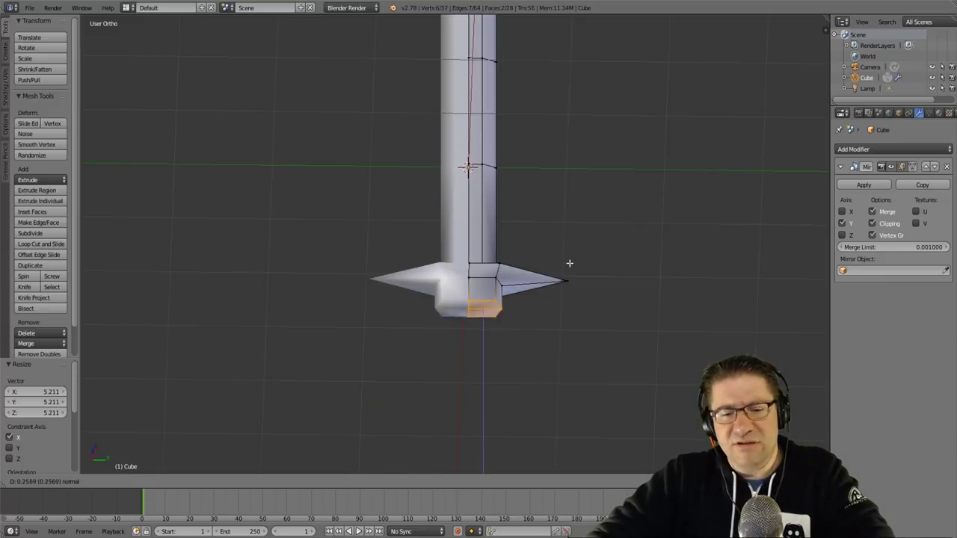
left_click(575, 244)
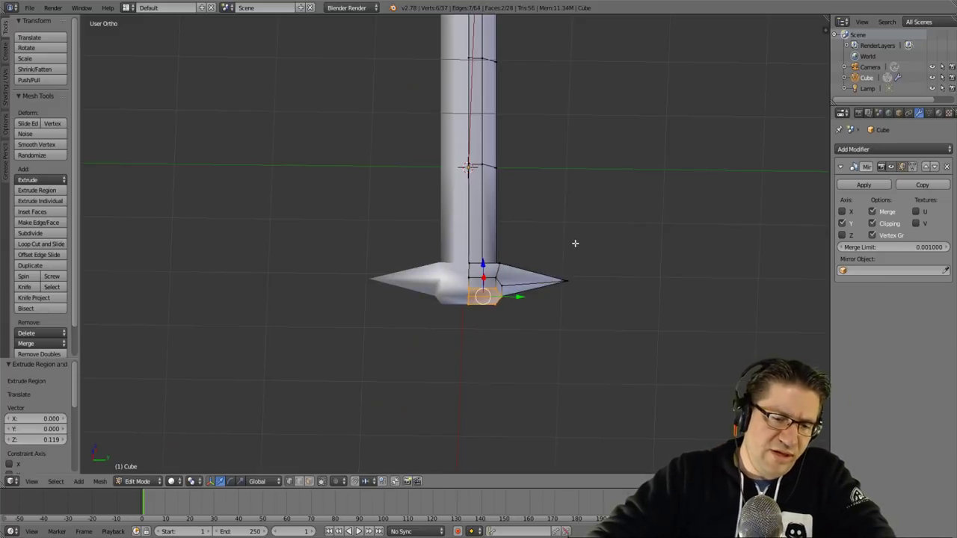
key("s")
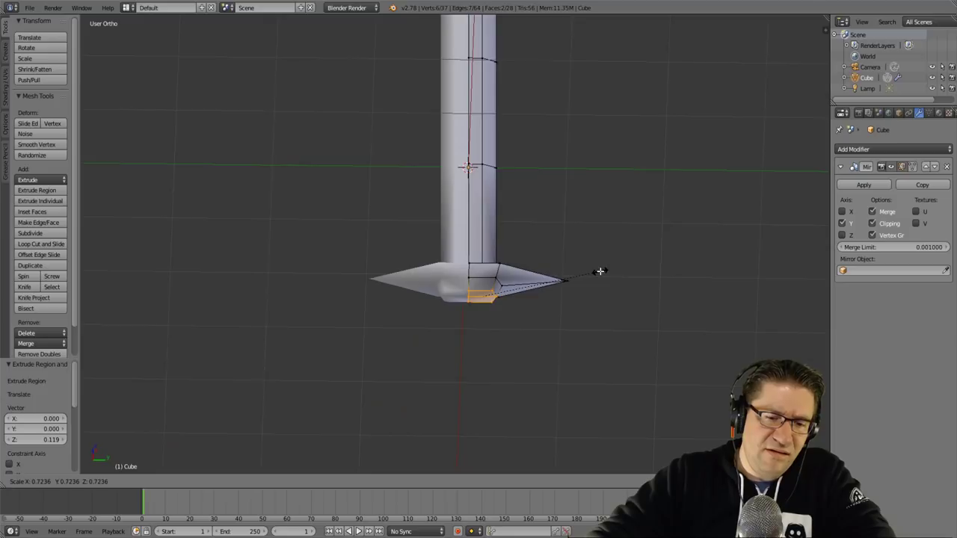
left_click(593, 272)
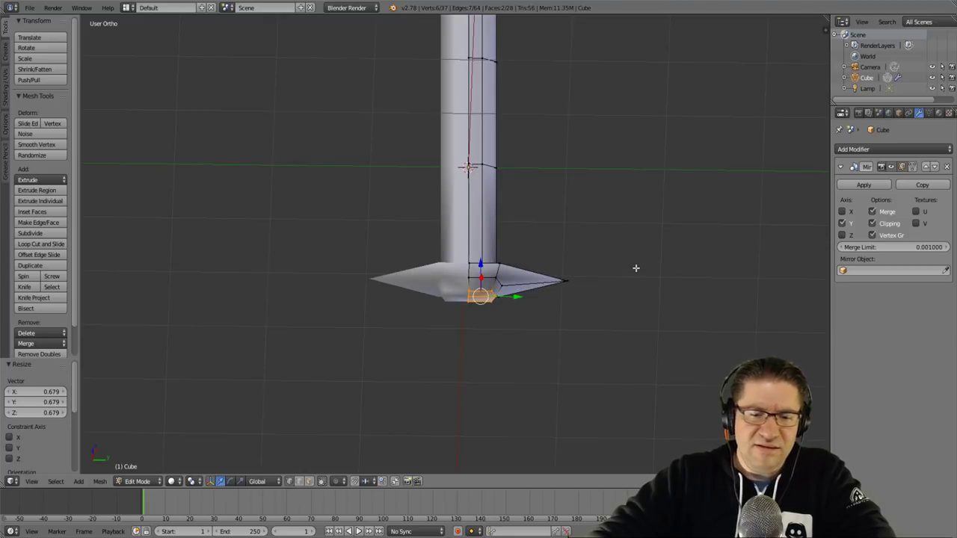
key("s")
key("x")
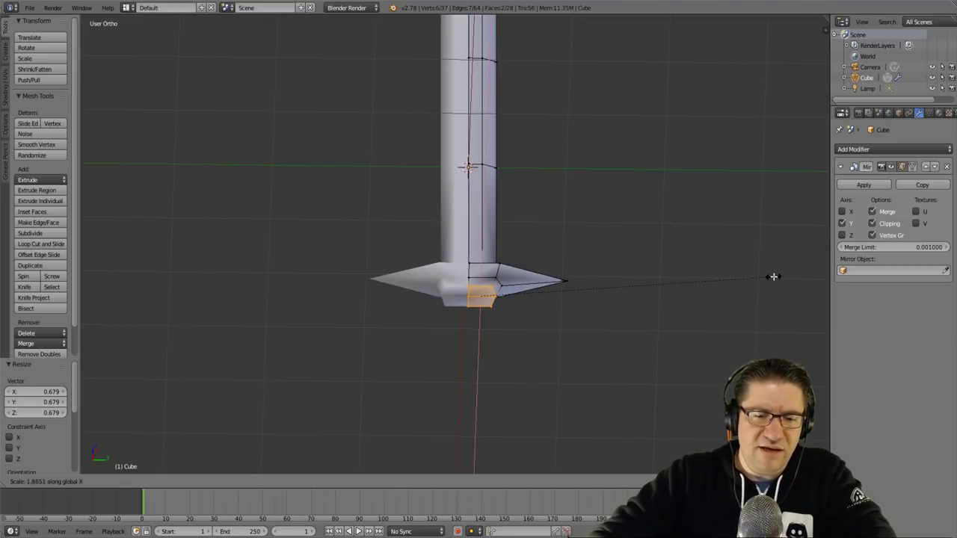
left_click(774, 277)
- Extrude the bottom face again and pull the grip 1.398 straight down along Z
key("e")
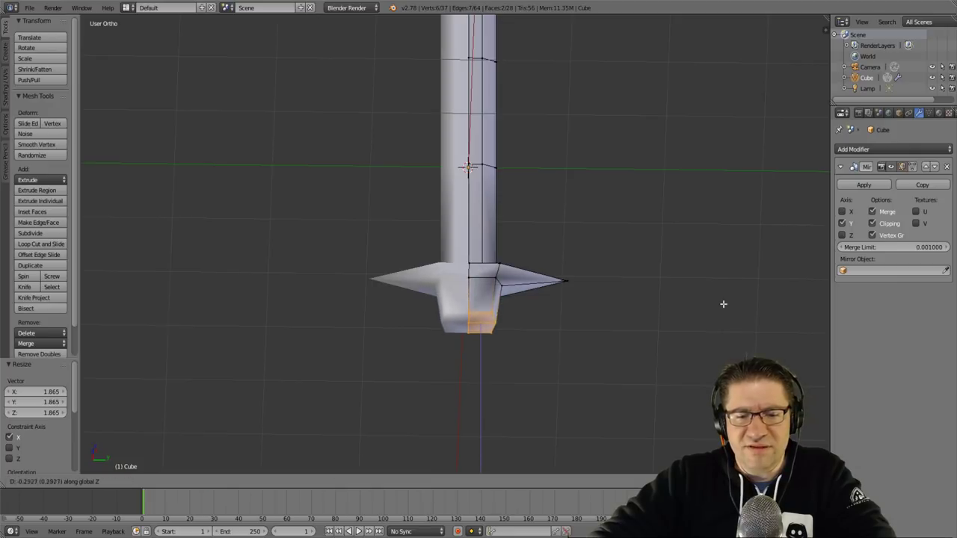
left_click(728, 275)
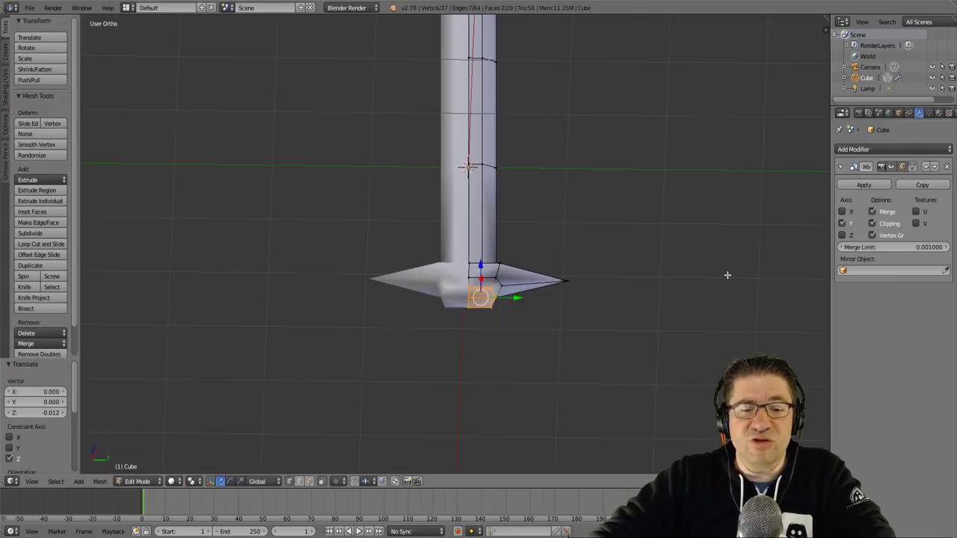
key("e")
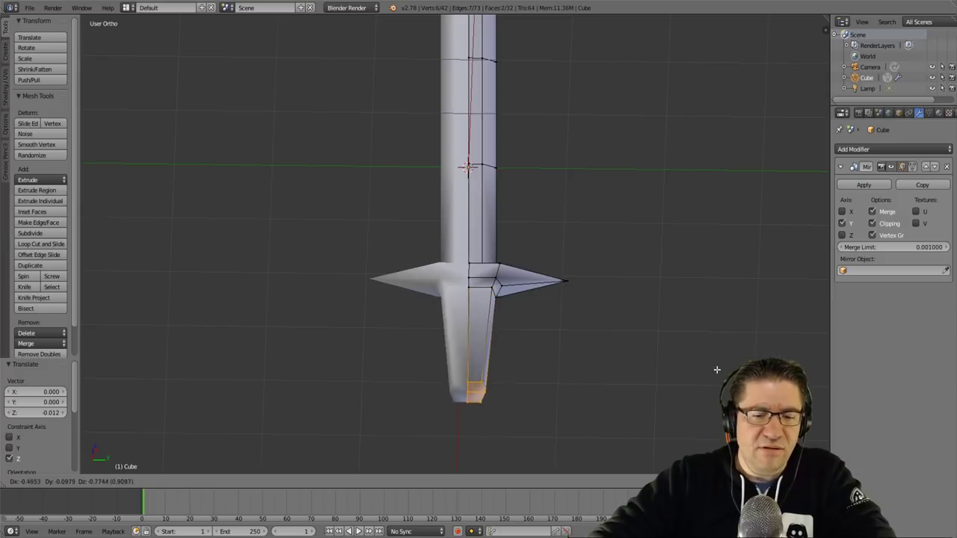
key("z")
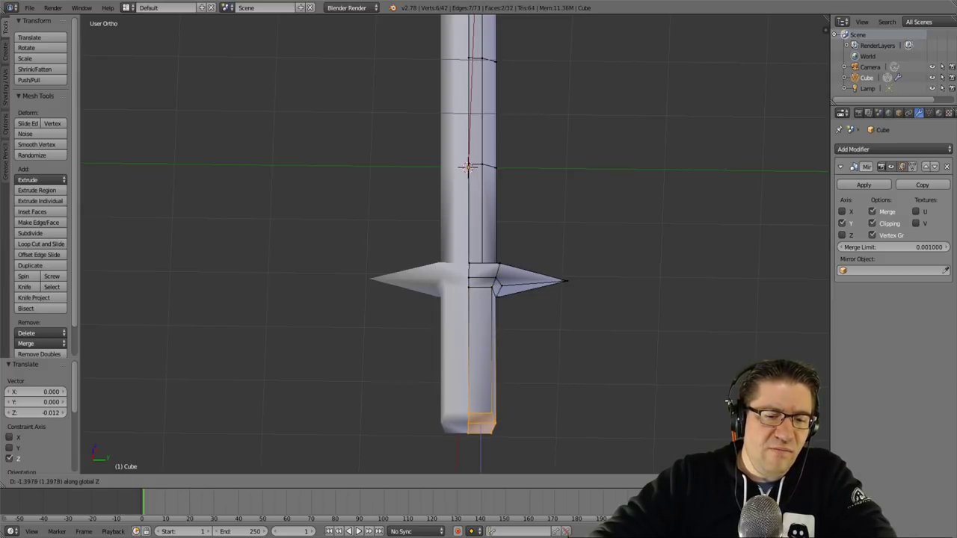
left_click(670, 268)
middle_click_drag(671, 267, 685, 319)
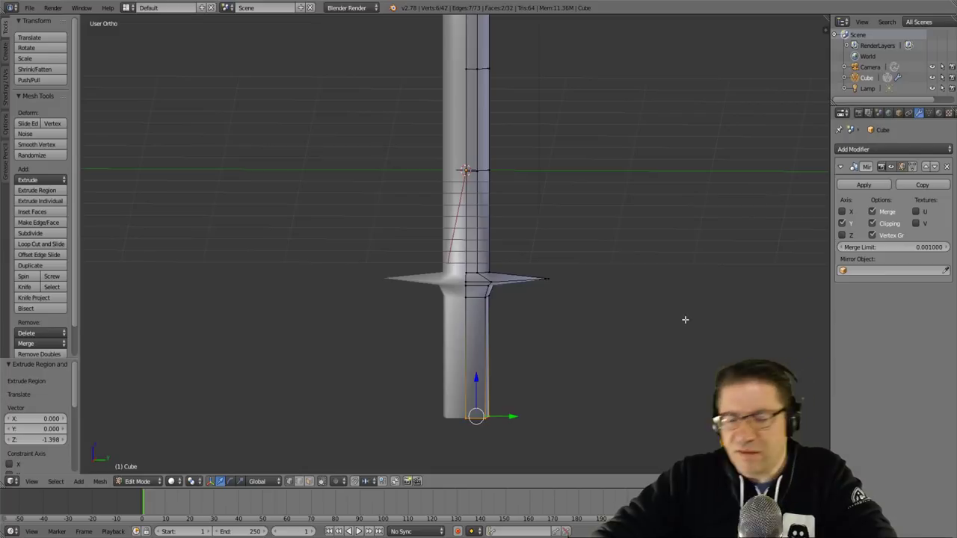
key("KP_5")
- Switch to the side view and box-select the handle below the guard, cancelling a first resize
middle_click_drag(581, 310, 83, 286)
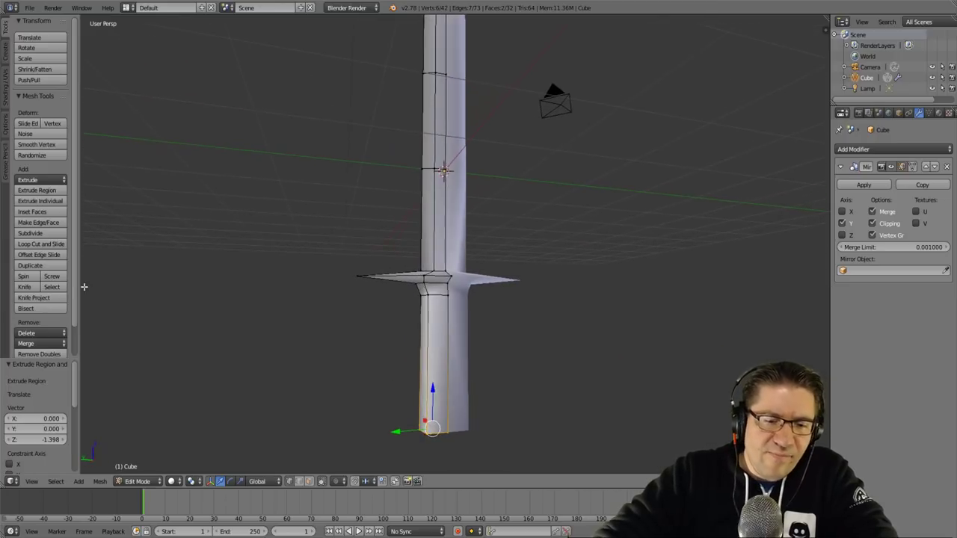
mouse_move(255, 298)
middle_mouse_down()
mouse_move(100, 305)
mouse_move(167, 293)
mouse_move(112, 295)
mouse_move(778, 306)
mouse_move(194, 297)
mouse_move(242, 297)
middle_mouse_up()
scroll(167, 293, "down", 5)
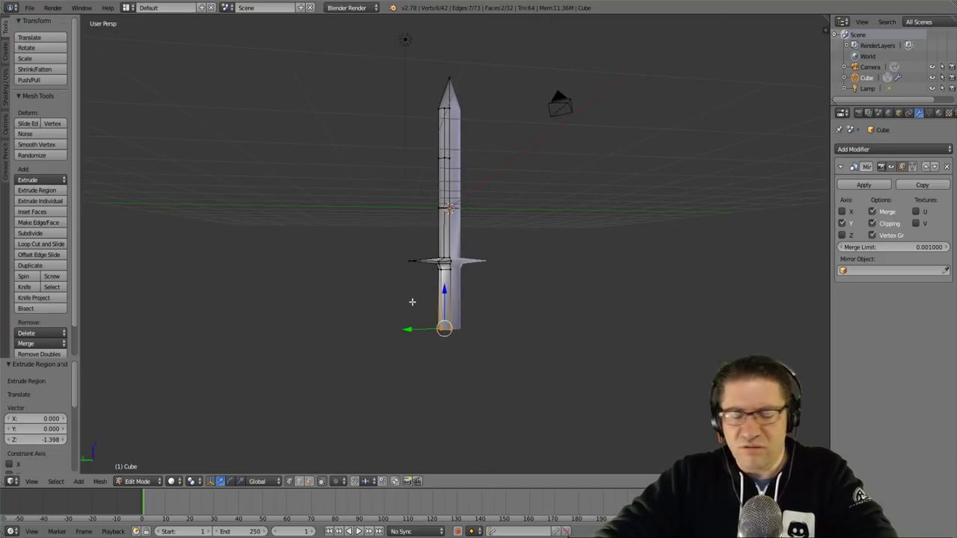
key("KP_1")
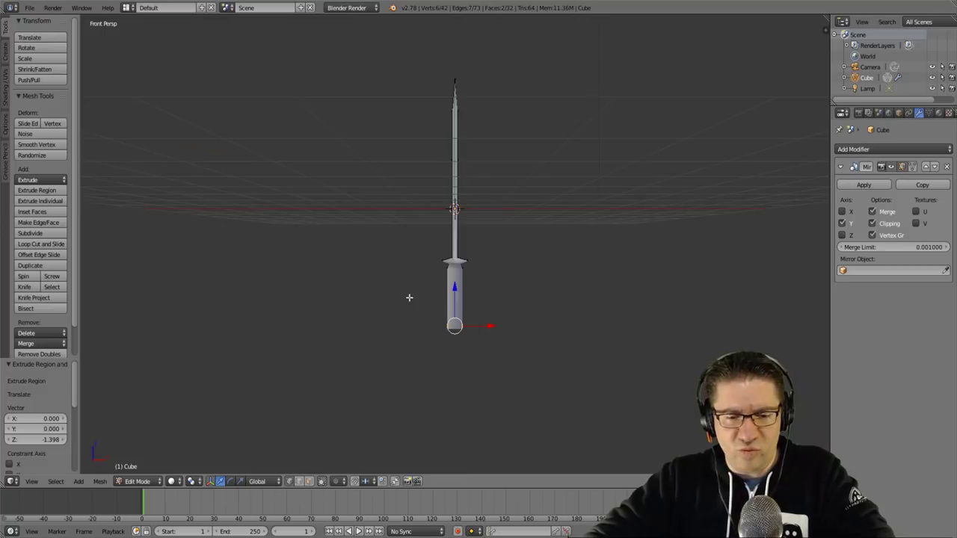
key("KP_3")
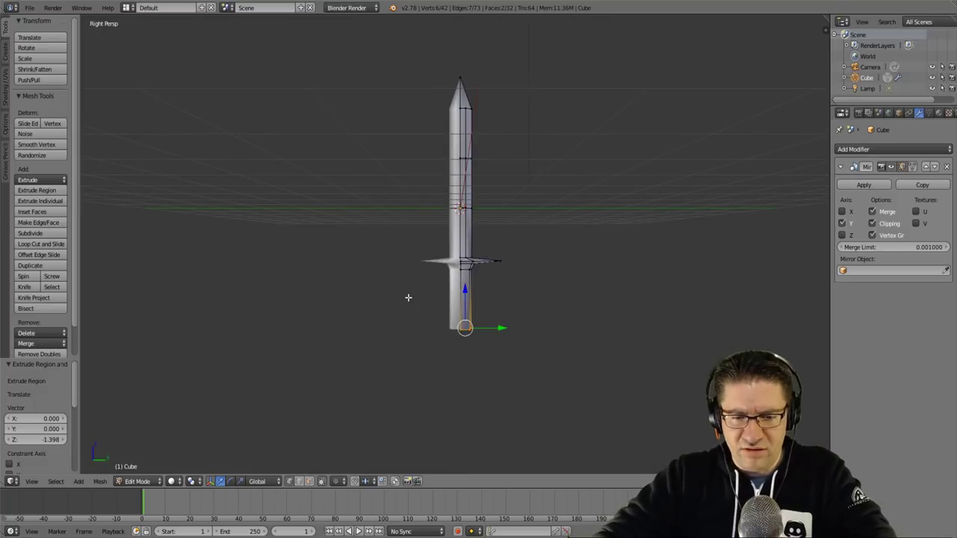
key("a")
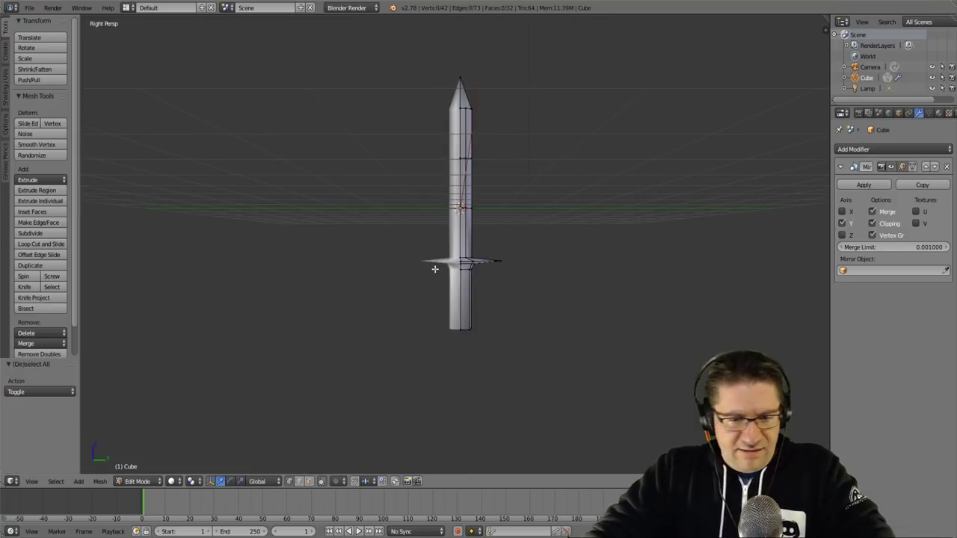
key("b")
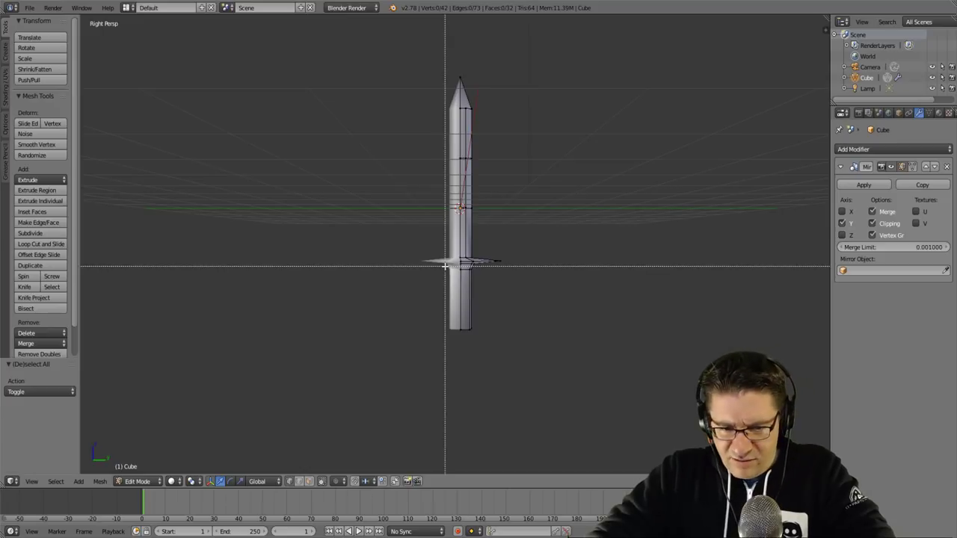
left_click_drag(445, 267, 486, 352)
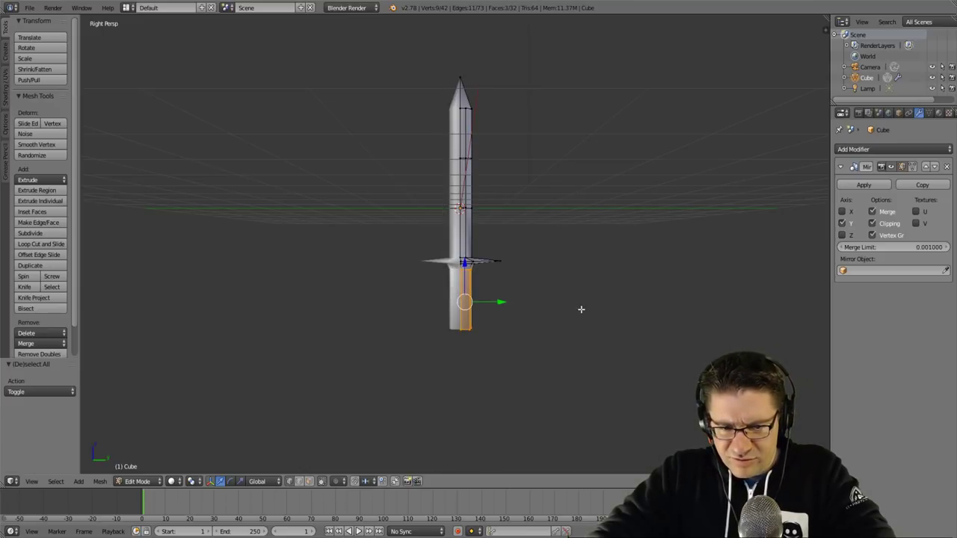
key("s")
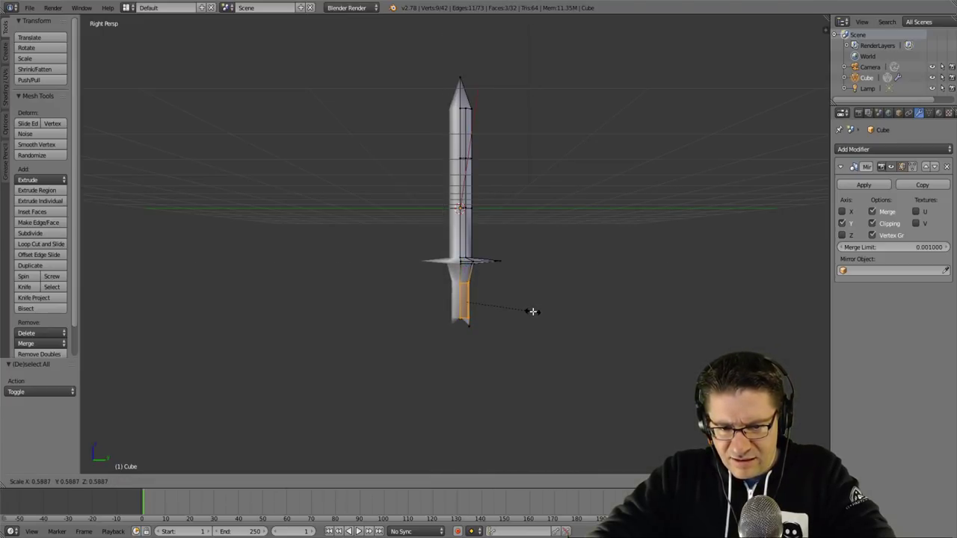
right_click(508, 314)
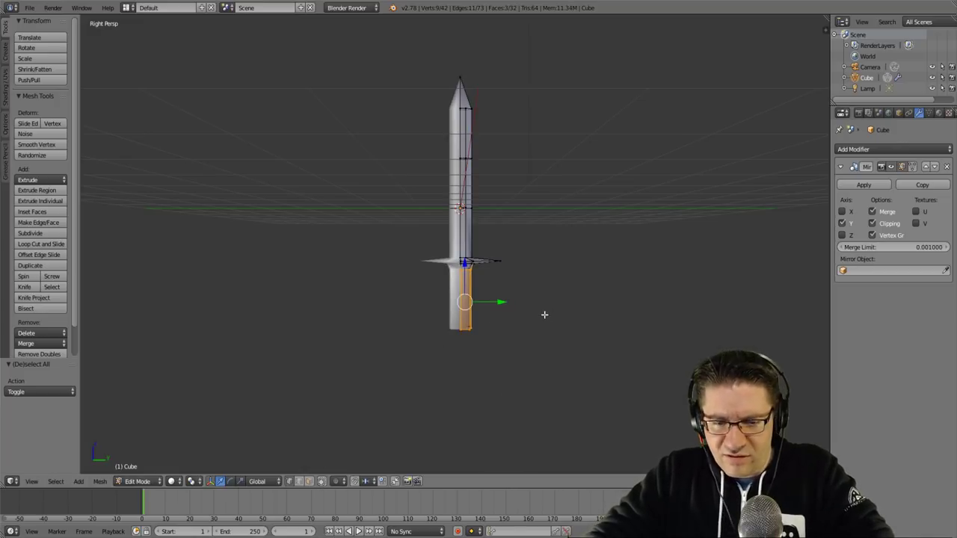
- Reselect the handle vertices, shrink them to 0.601 and stretch them to 1.791 along Z
key("a")
key("b")
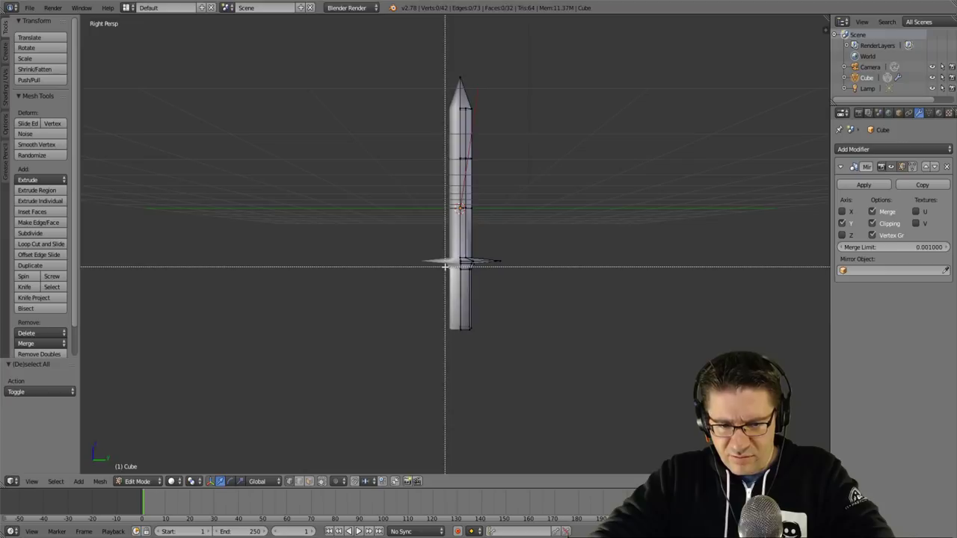
left_click_drag(445, 267, 512, 346)
key("s")
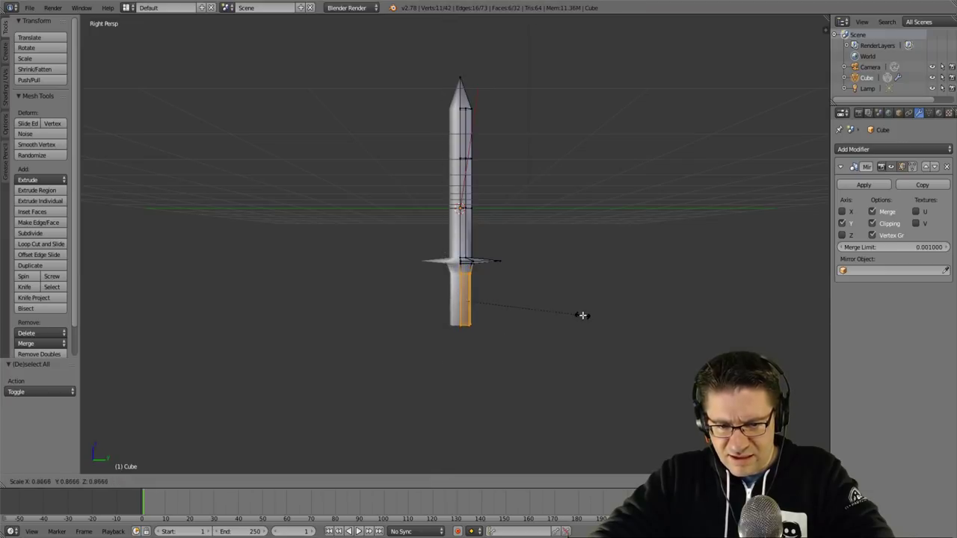
left_click(546, 314)
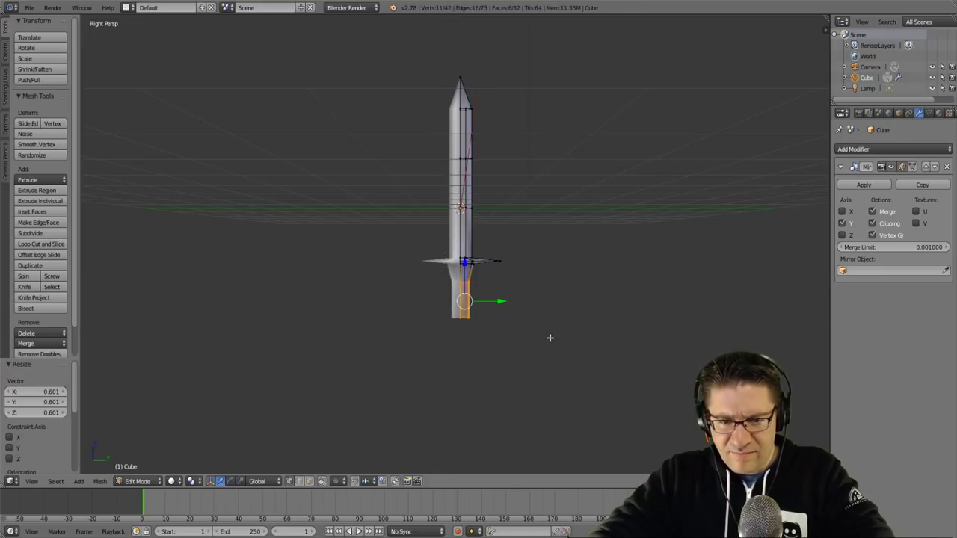
key("s")
key("z")
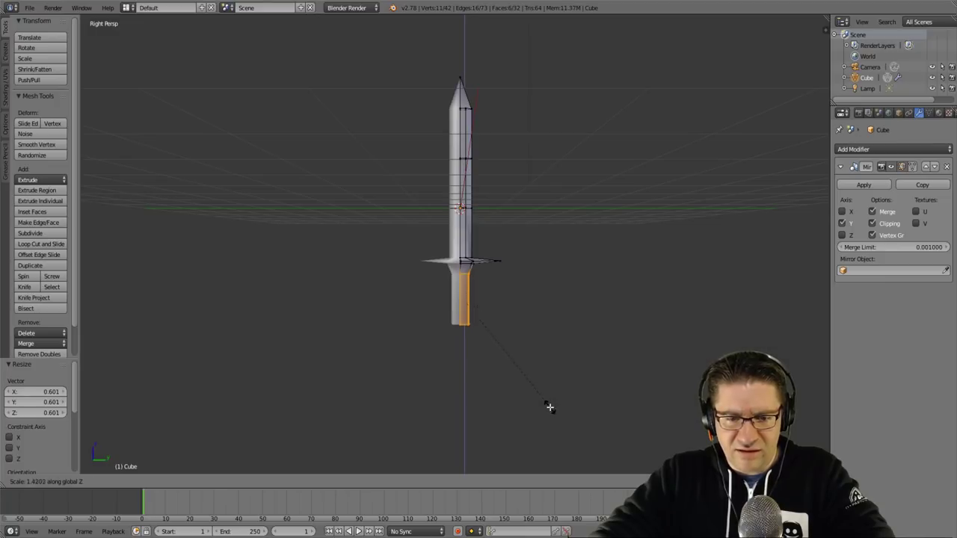
left_click(552, 448)
- Shrink the handle uniformly to 0.748 and adjust it 1.308 along Z
key("s")
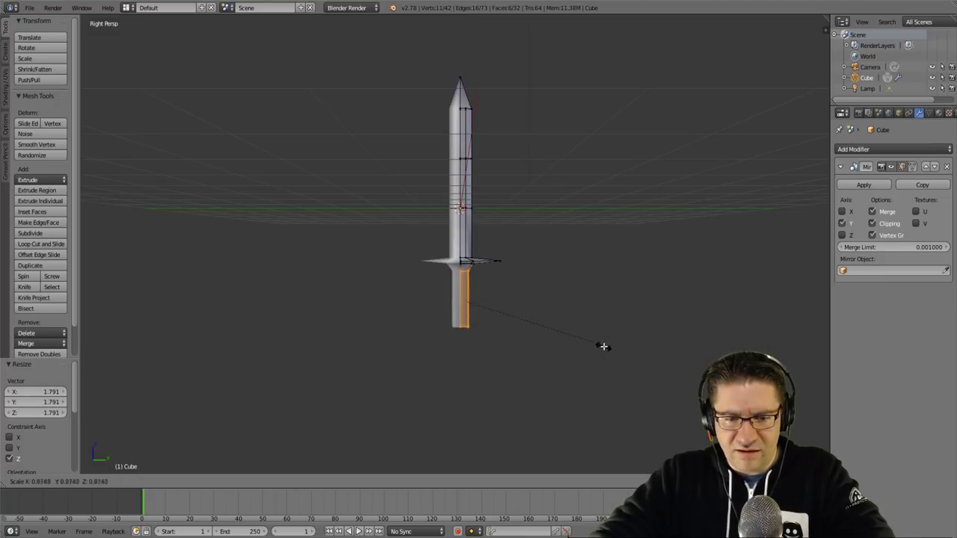
left_click(581, 349)
key("g")
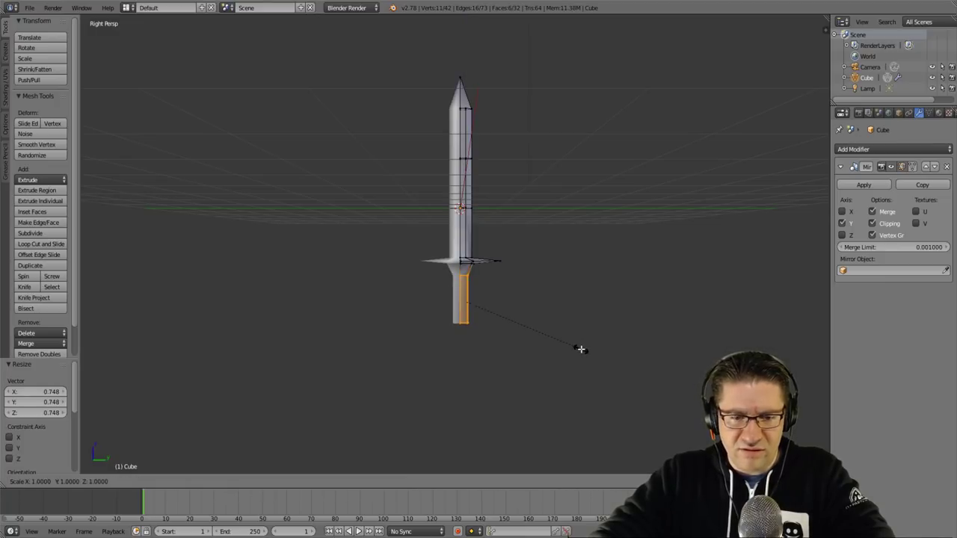
key("z")
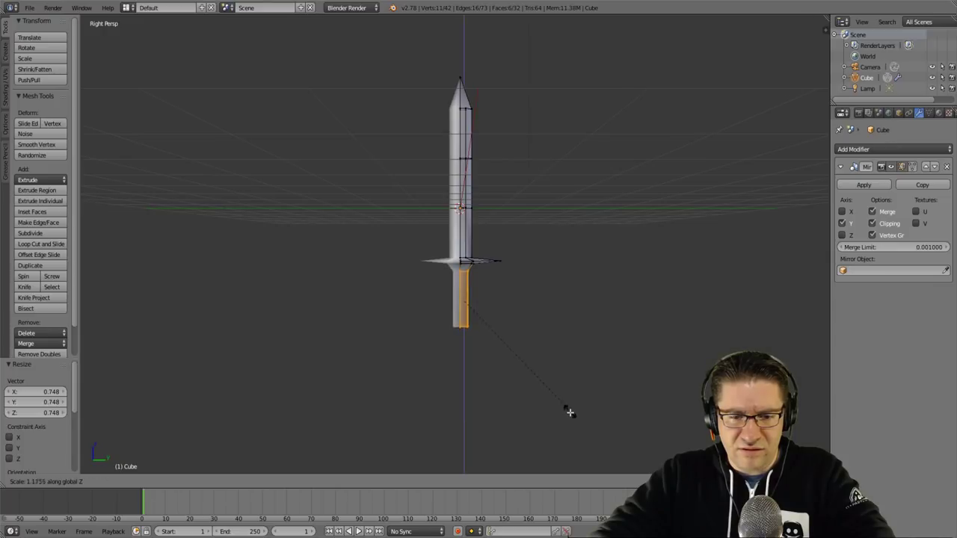
left_click(570, 434)
middle_click_drag(564, 277, 607, 231)
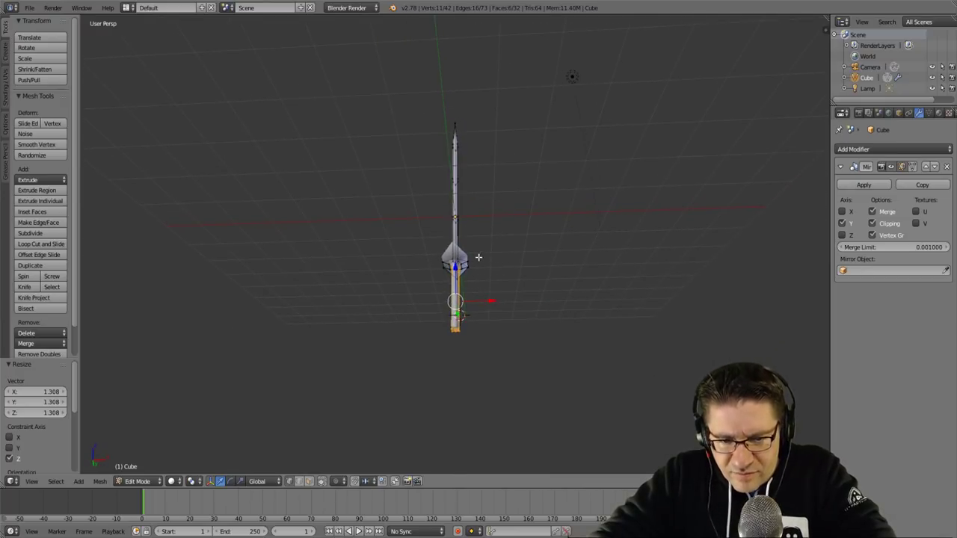
middle_click_drag(459, 255, 463, 283)
- Narrow the vertices where the handle meets the guard to 0.651 along X
key("a")
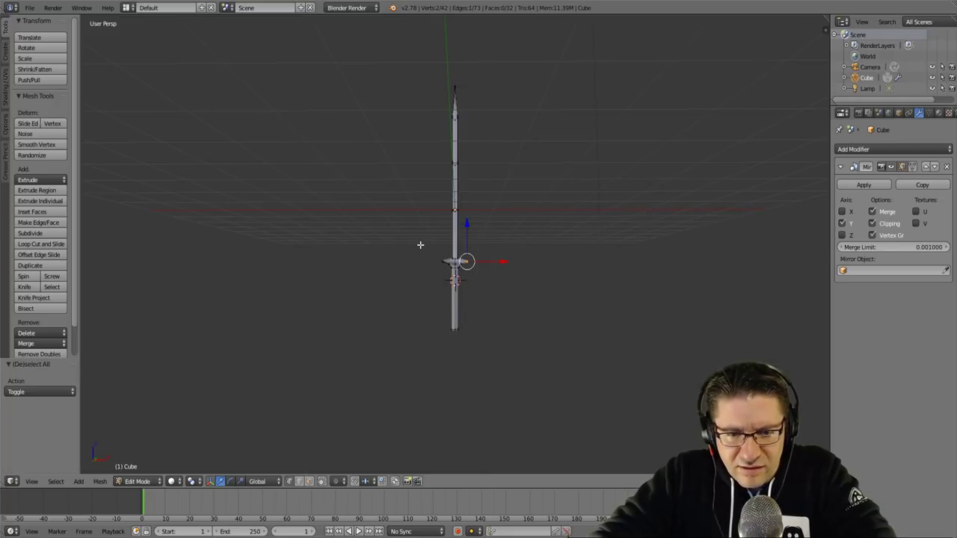
key("b")
left_click_drag(424, 246, 428, 260)
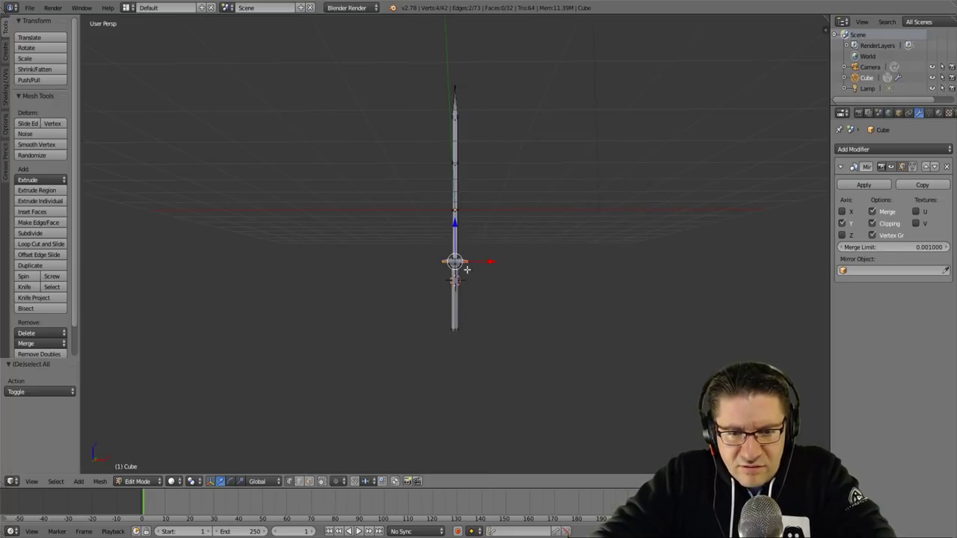
key("s")
key("x")
left_click(512, 262)
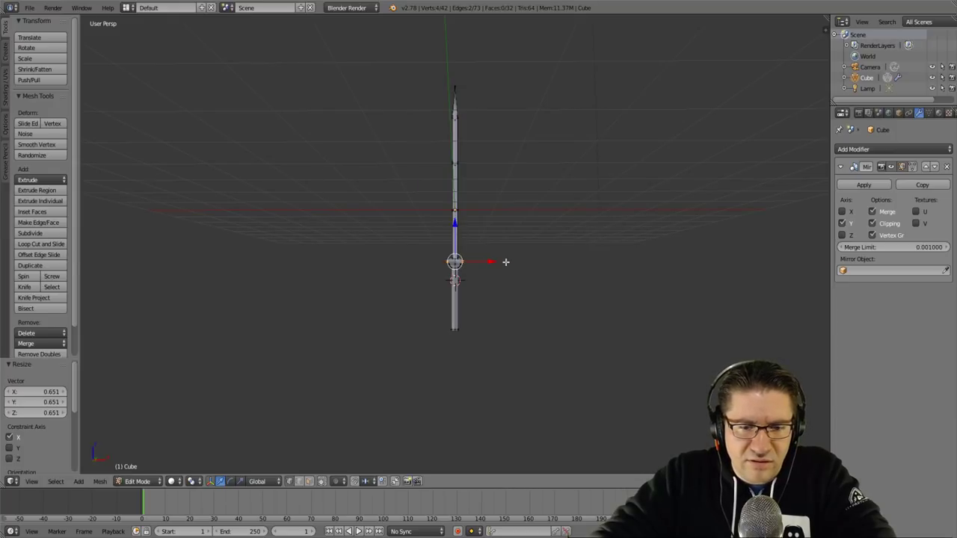
middle_click_drag(513, 261, 483, 296)
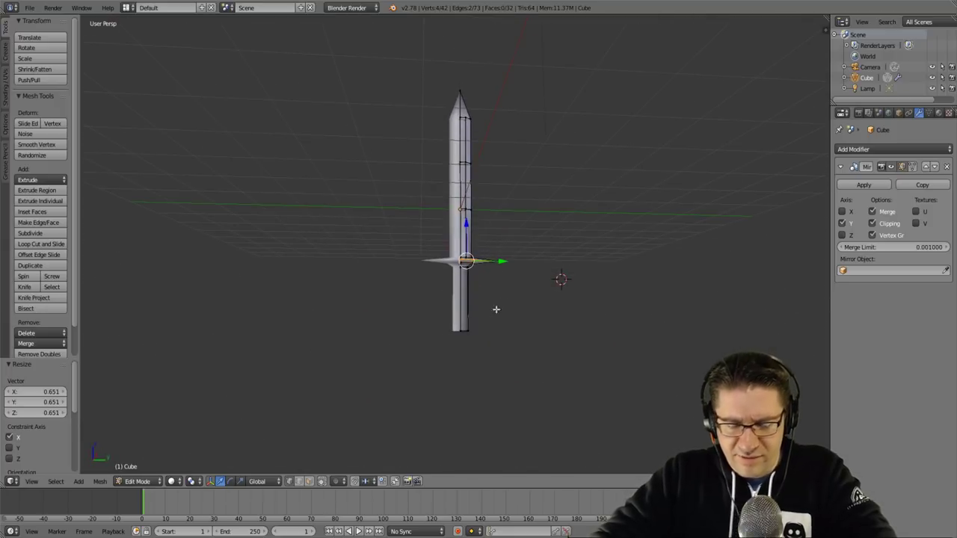
- Box-select the vertices at the bottom of the handle
key("a")
key("b")
left_click_drag(438, 322, 527, 344)
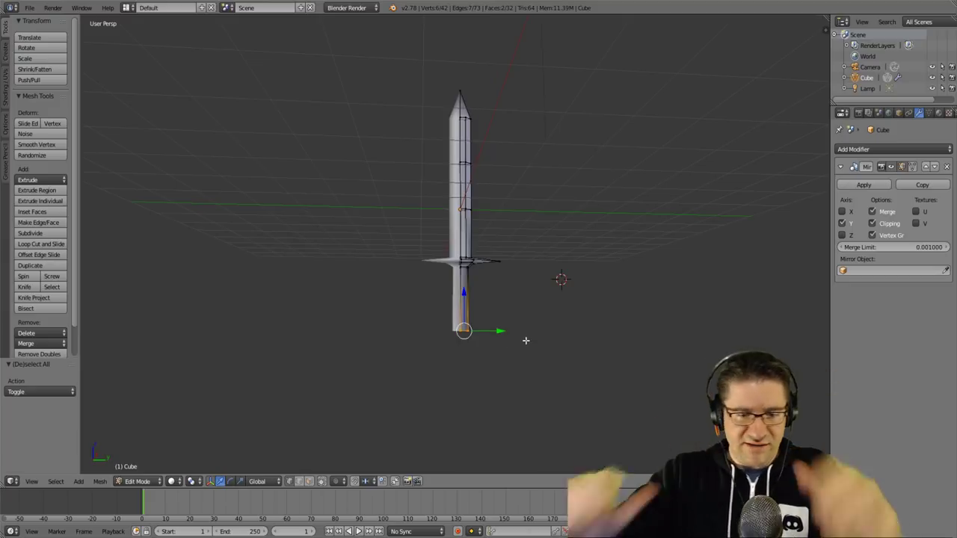
- Extrude the handle's bottom ring downward and widen it for the pommel
mouse_move(517, 336)
middle_mouse_down()
mouse_move(502, 334)
mouse_move(510, 334)
middle_mouse_up()
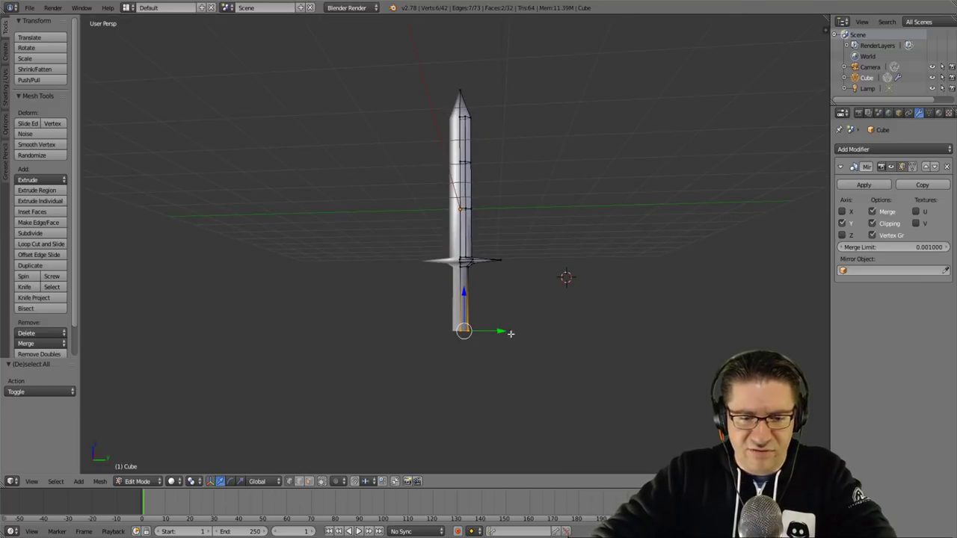
scroll(468, 422, "up", 3)
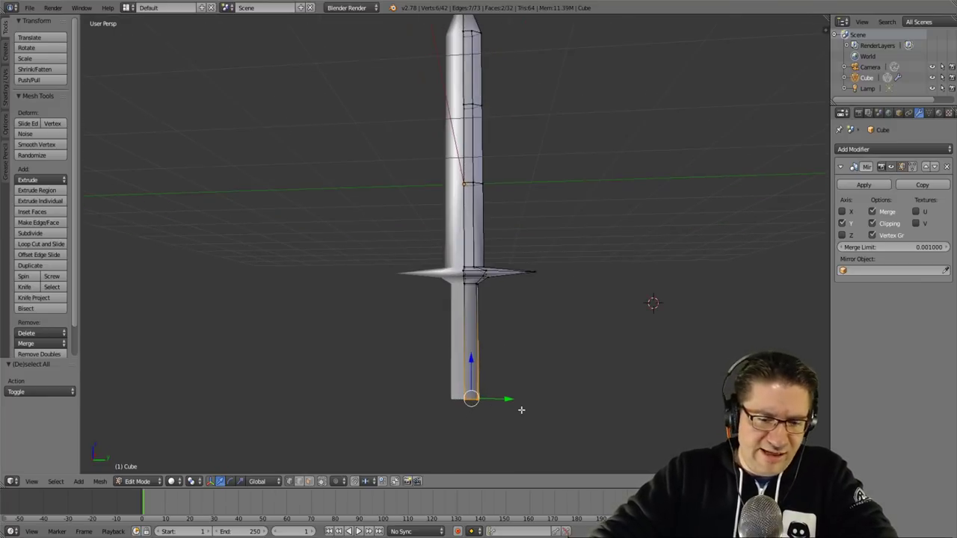
key("e")
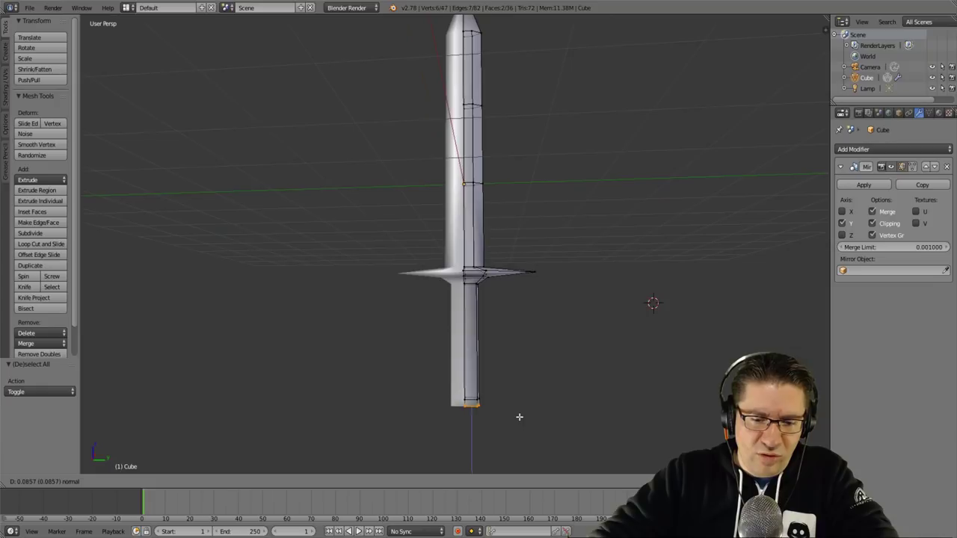
left_click(521, 417)
key("s")
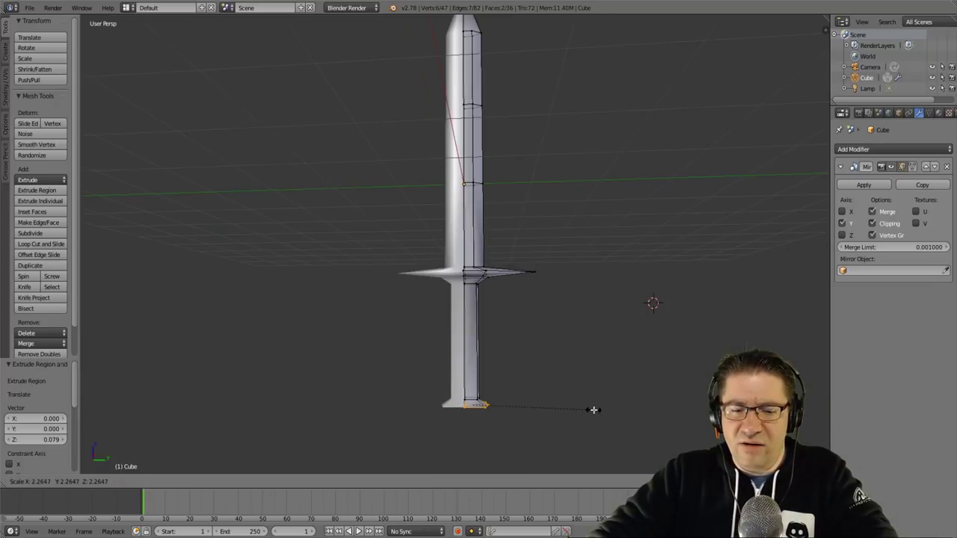
left_click(585, 411)
- Extrude the bottom once more and shrink it to close off the pommel
key("e")
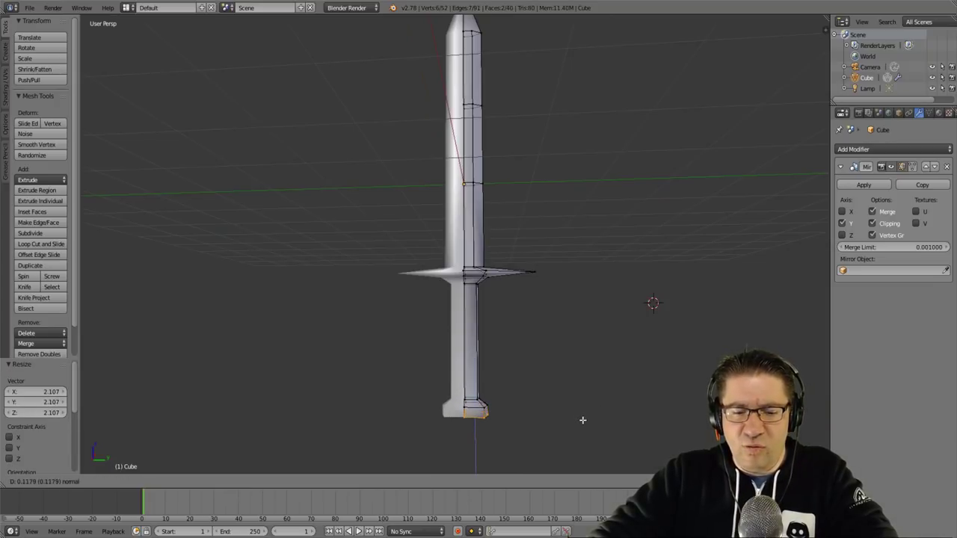
left_click(584, 418)
key("s")
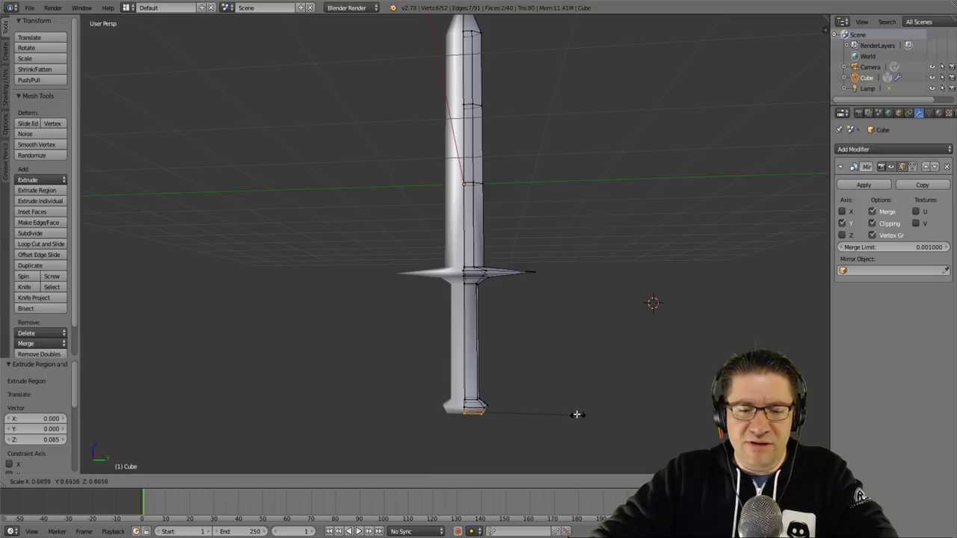
left_click(510, 409)
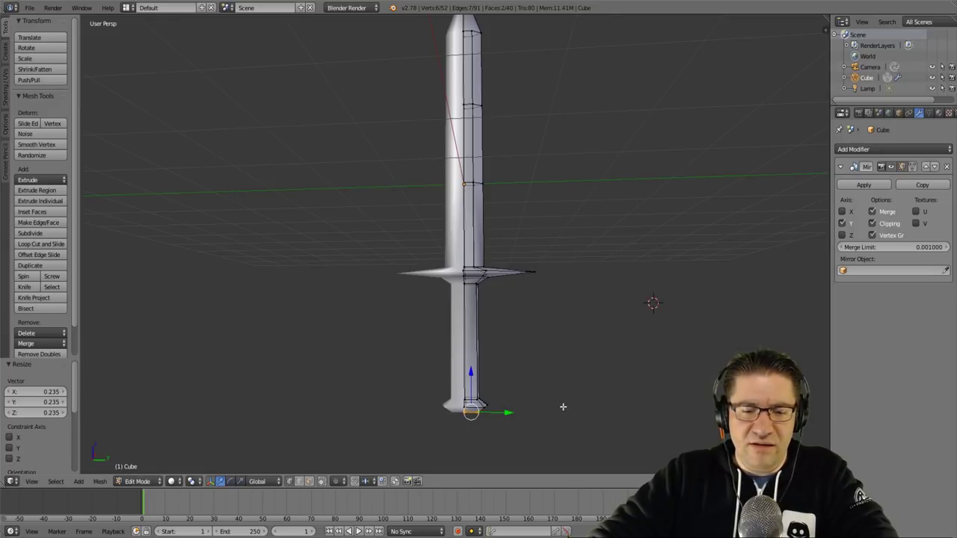
middle_click_drag(561, 406, 636, 376)
scroll(336, 415, "down", 3)
scroll(509, 306, "up", 3)
middle_click_drag(509, 305, 729, 279)
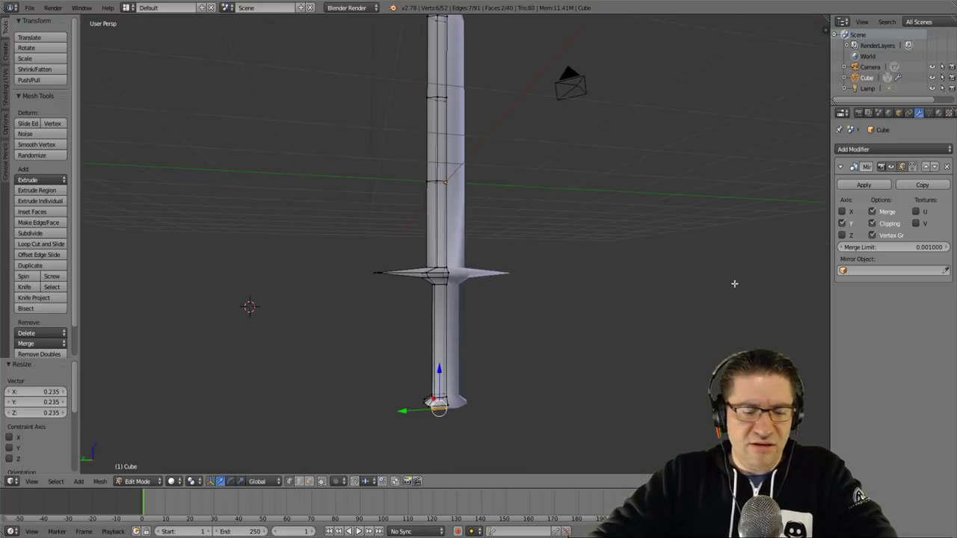
- Return the finished sword to Object Mode and orbit around it
key("Tab")
middle_click_drag(609, 267, 367, 262)
scroll(725, 285, "down", 3)
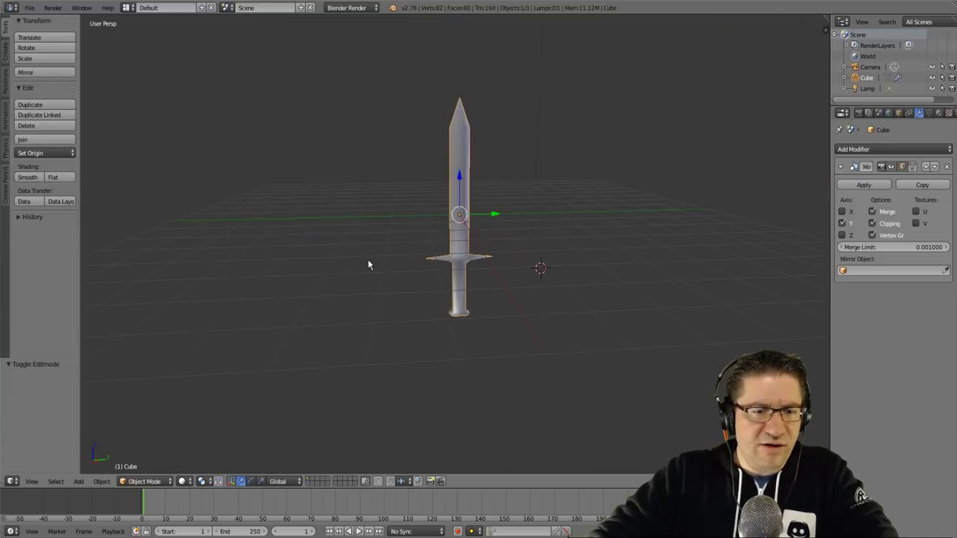
key("F12")
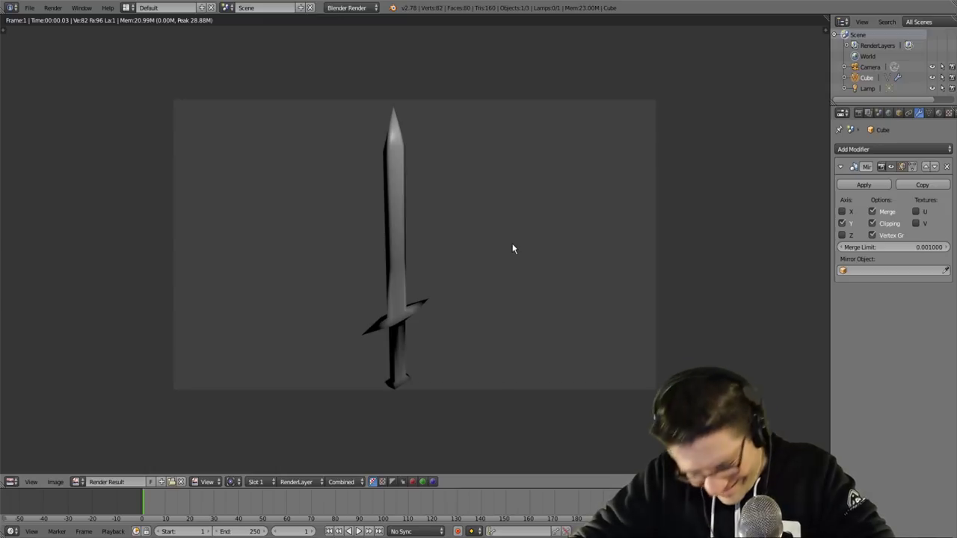
key("Escape")
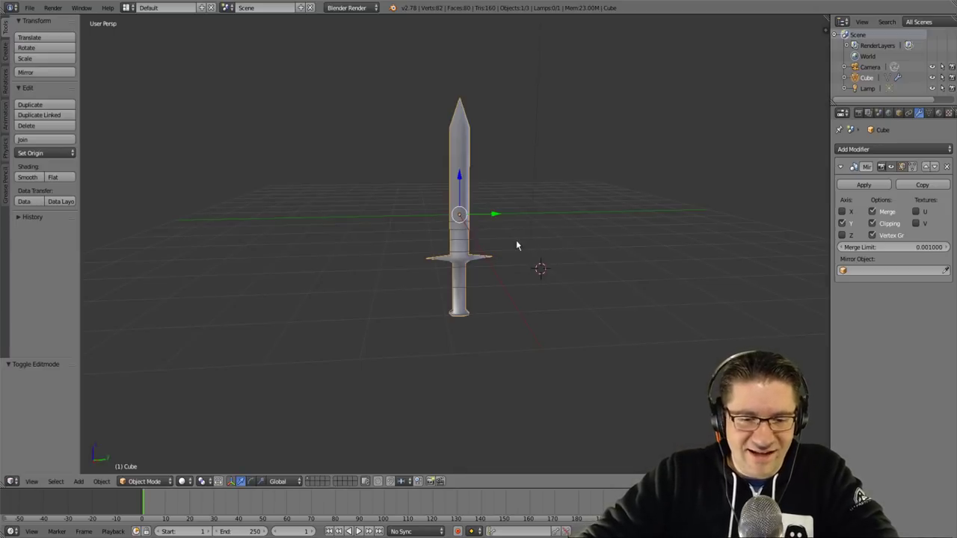
middle_click_drag(517, 246, 707, 199)
scroll(634, 222, "up", 5)
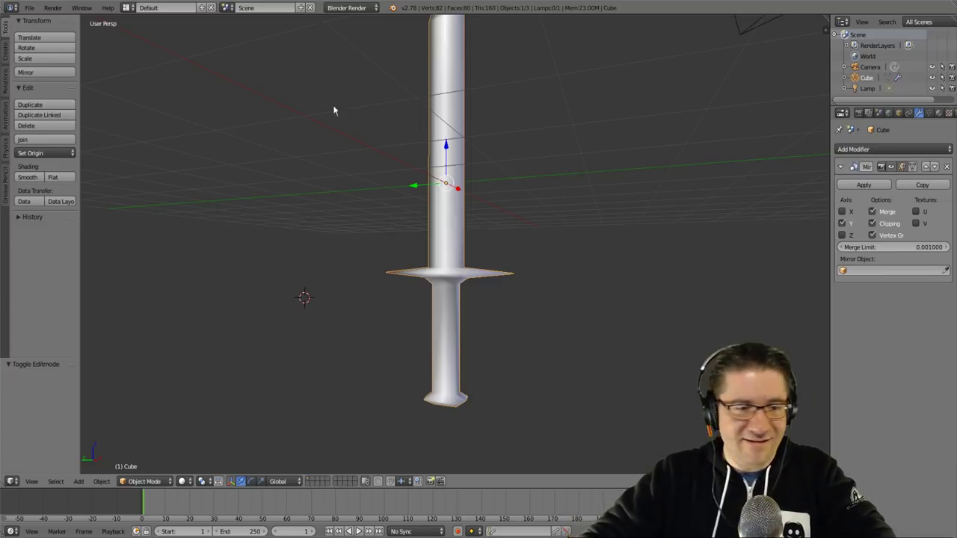
- Export the Blender sword as an FBX file named 'cube'
left_click(29, 7)
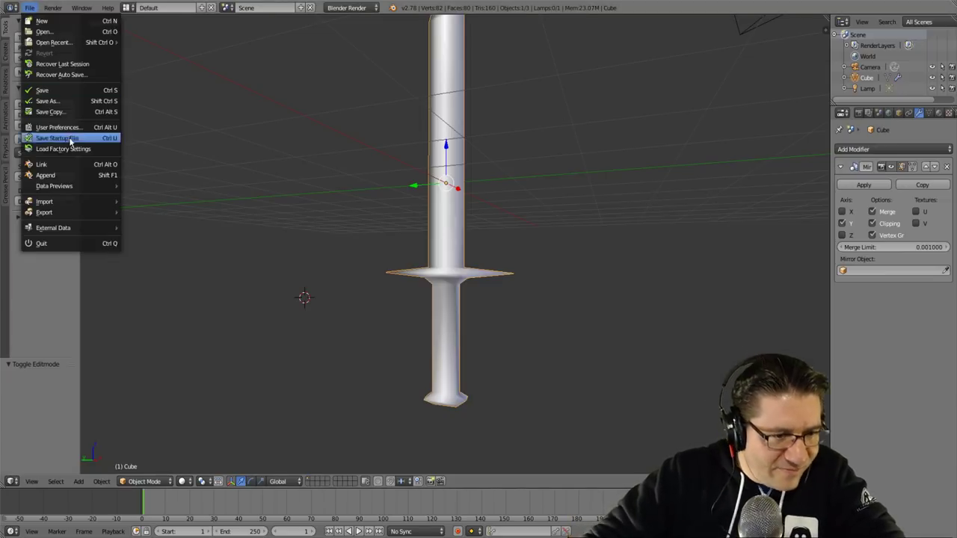
mouse_move(67, 212)
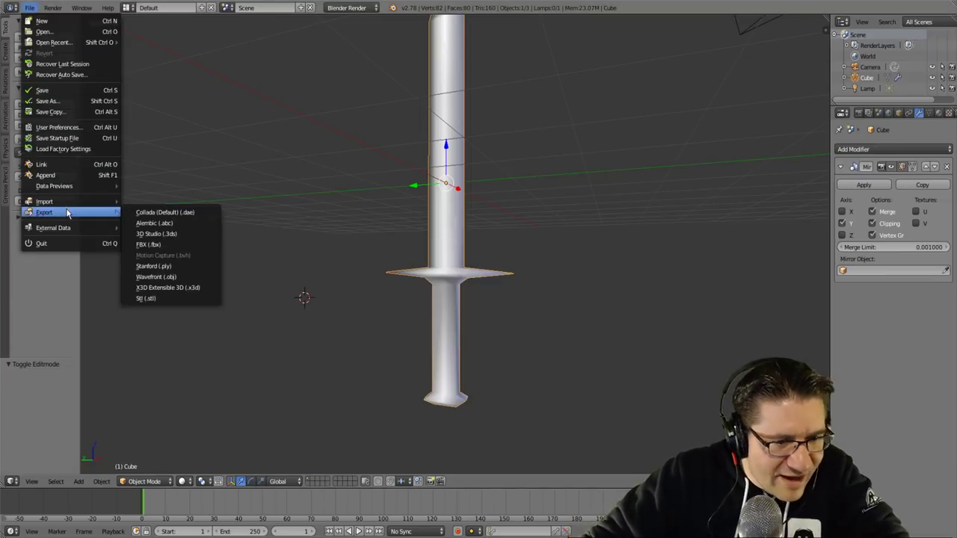
left_click(178, 245)
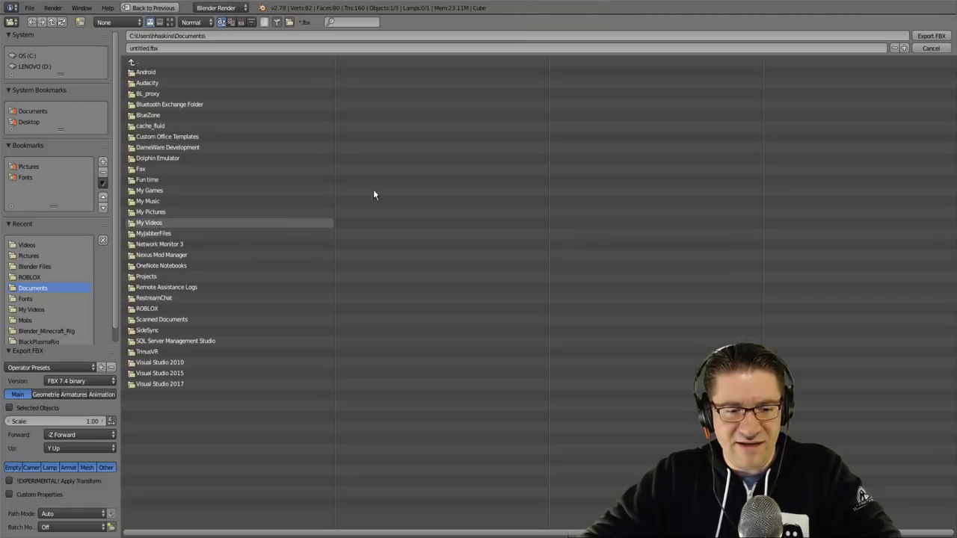
left_click(177, 48)
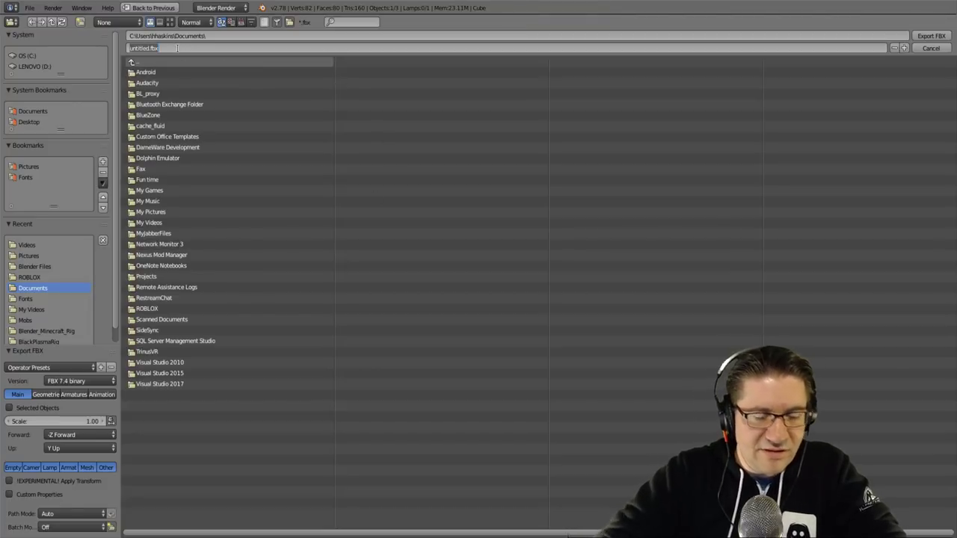
type("cube")
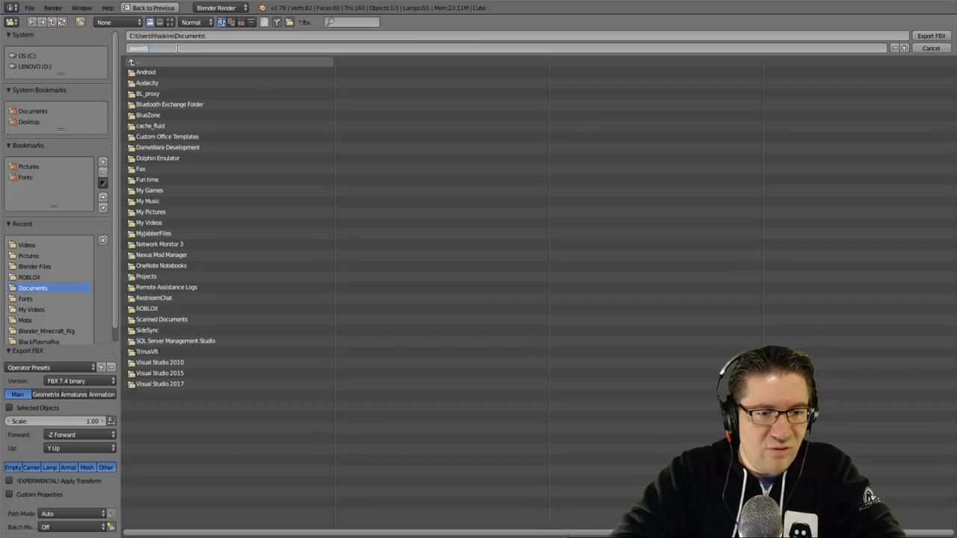
key("Return")
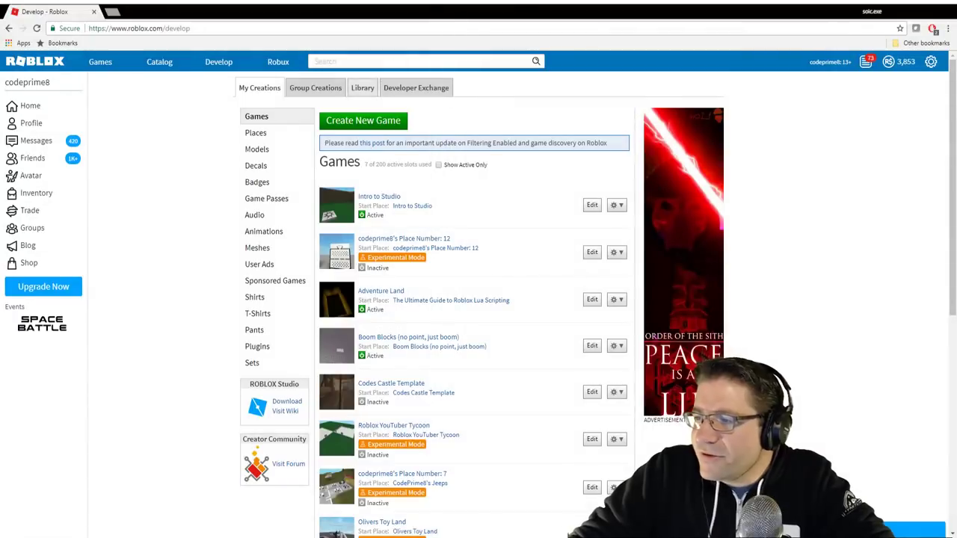
- Create a new game from the Baseplate template and open it for editing in Studio
left_click(353, 119)
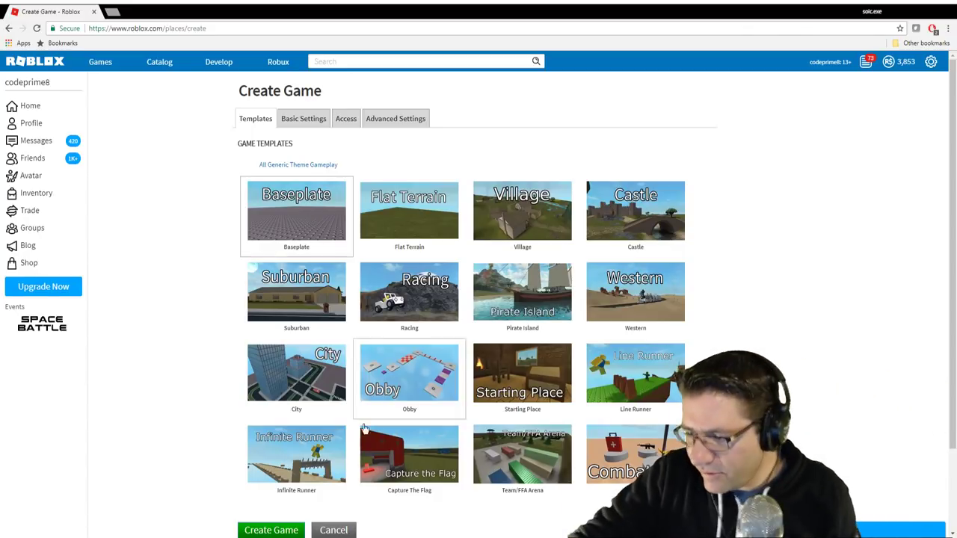
left_click(290, 528)
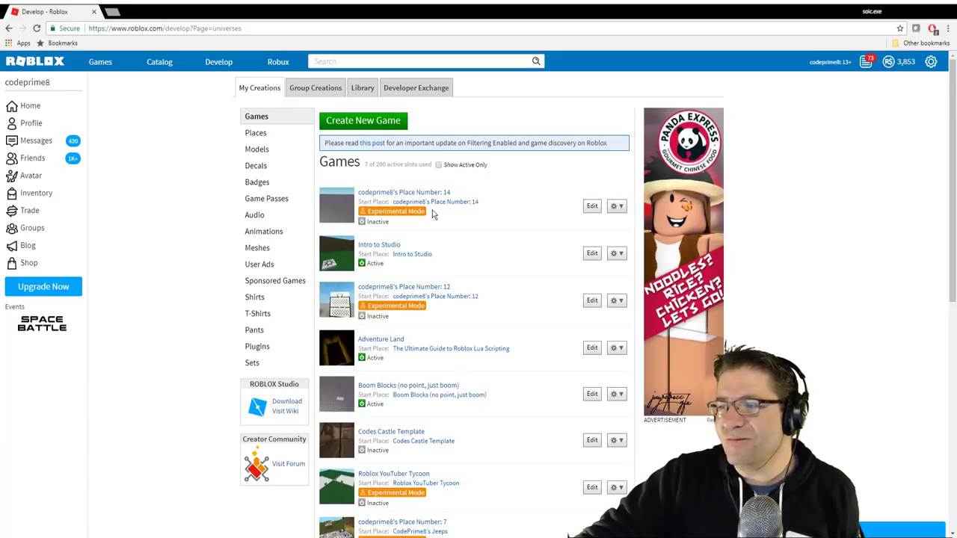
left_click(593, 206)
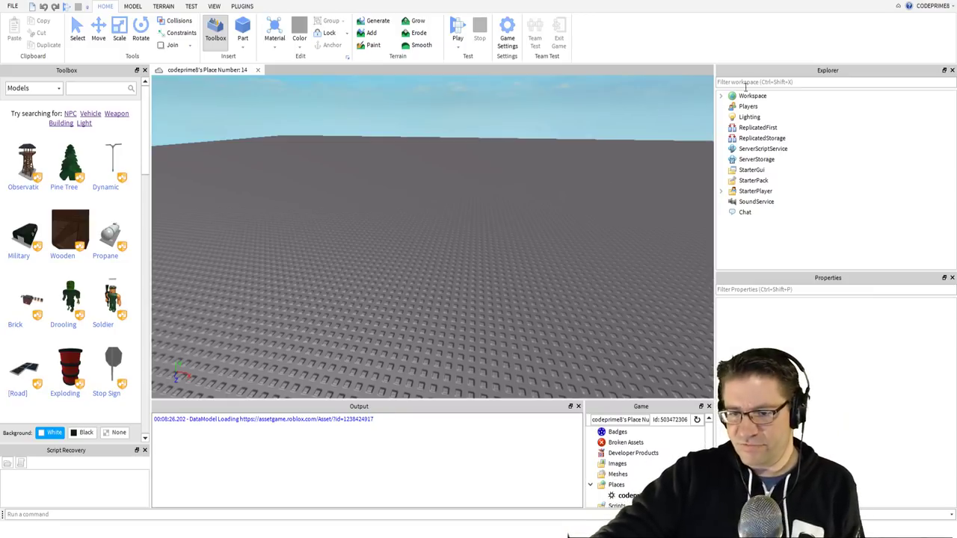
- Expand Workspace, focus on the MeshPart and drag it down-left across the baseplate
left_click(721, 95)
left_click(746, 97)
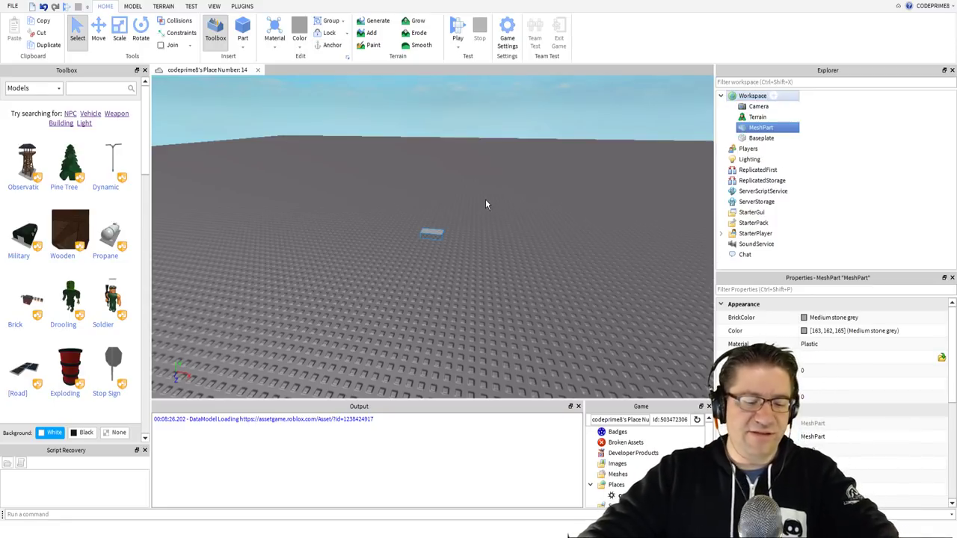
key("f")
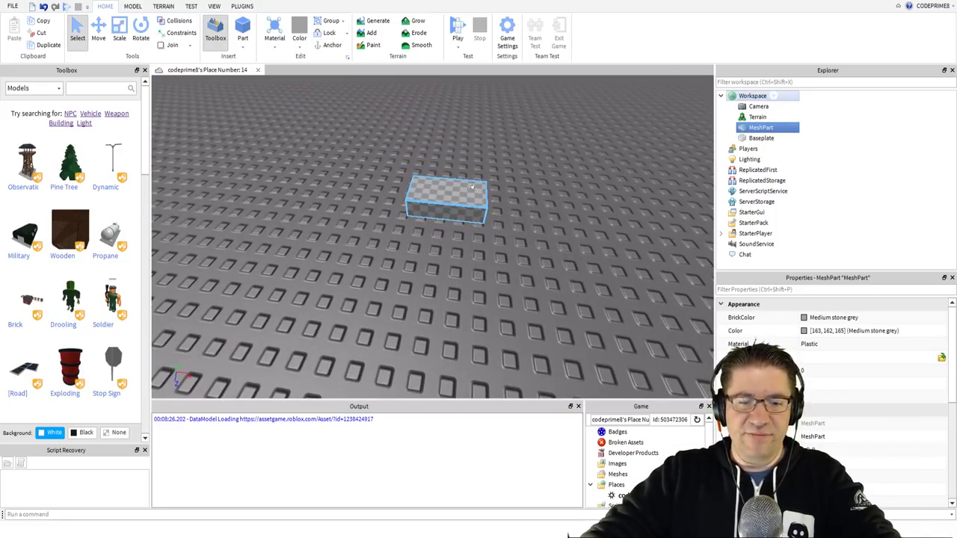
left_click_drag(477, 191, 475, 218)
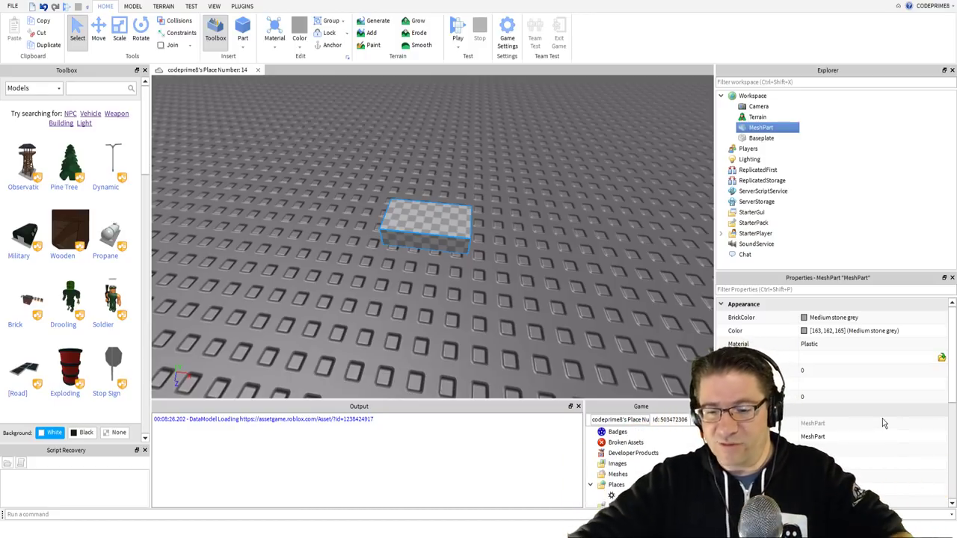
- Start editing the MeshPart's MeshId property in the Properties panel
left_click(944, 359)
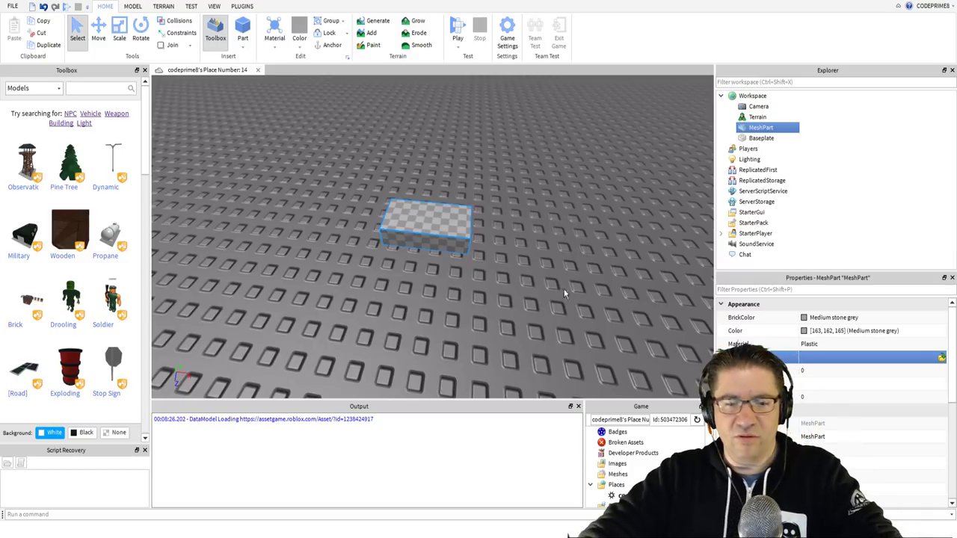
key("ctrl+v")
key("Return")
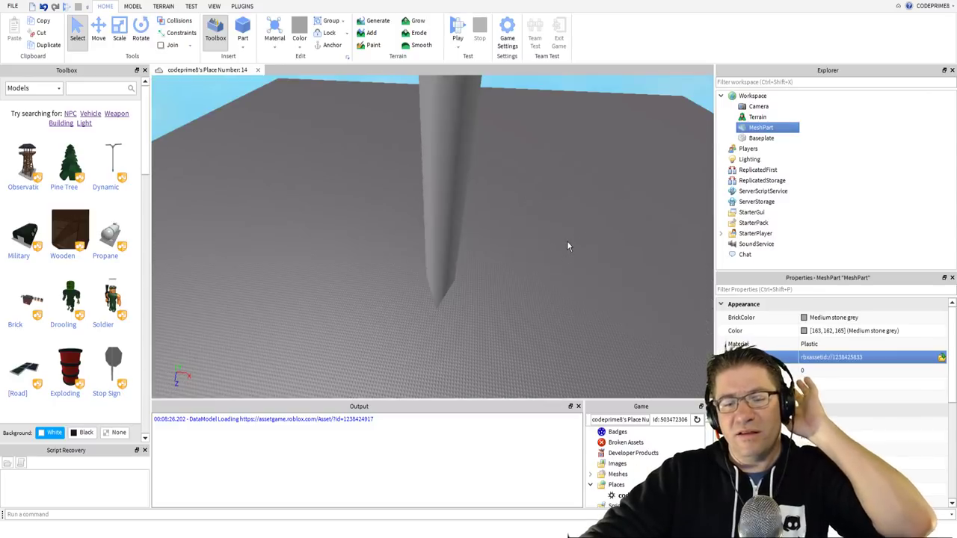
right_click_drag(543, 205, 555, 199)
scroll(544, 207, "down", 3)
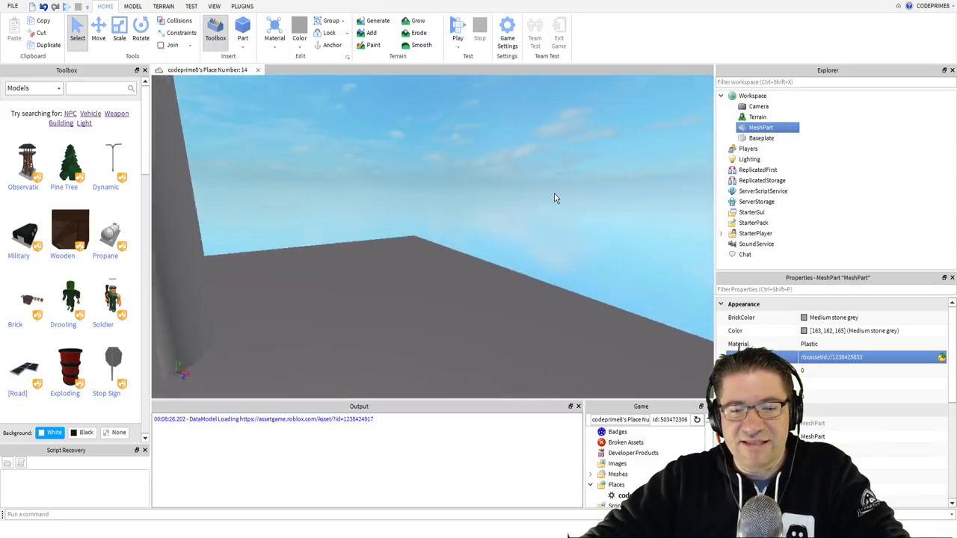
key("f")
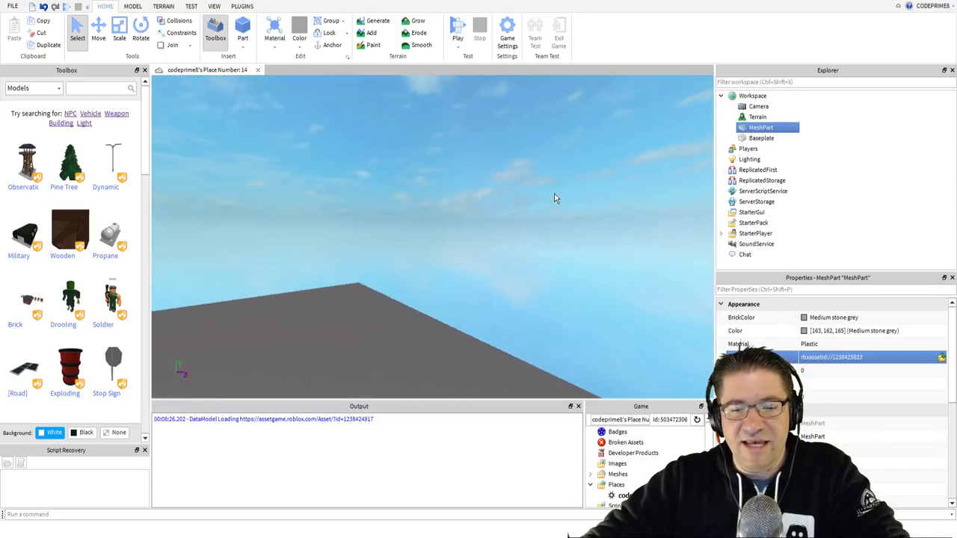
key("w")
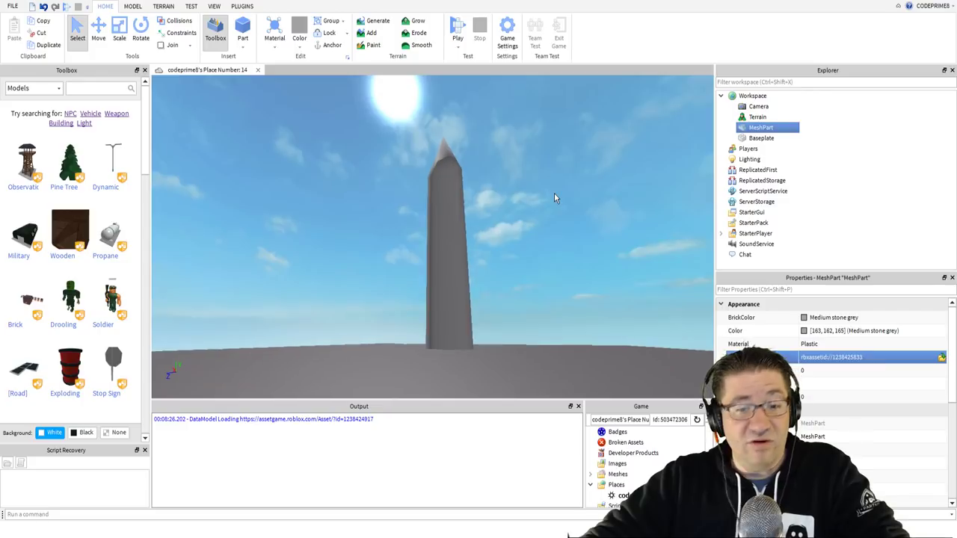
mouse_move(502, 225)
right_mouse_down()
mouse_move(492, 213)
mouse_move(502, 227)
right_mouse_up()
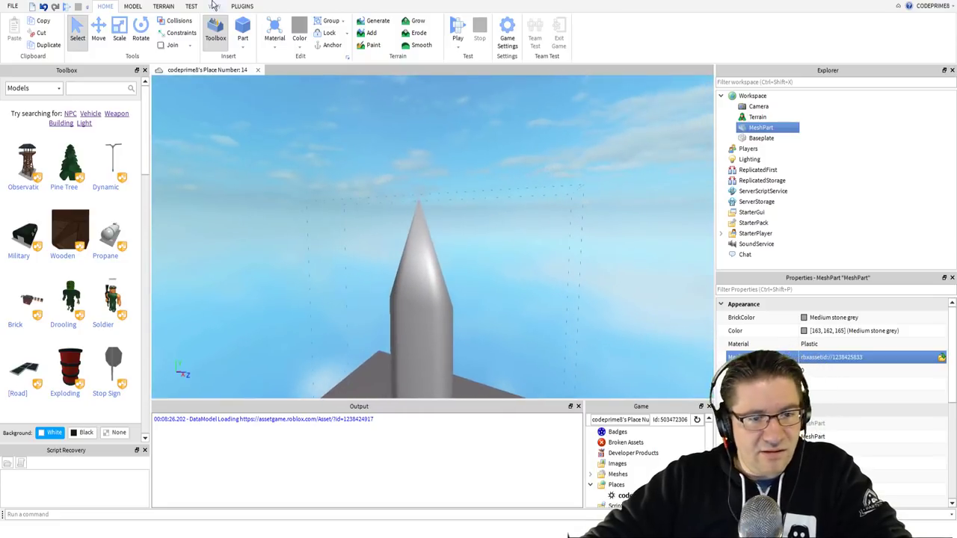
- Scale the tall sword mesh's height down to a small size
left_click(132, 7)
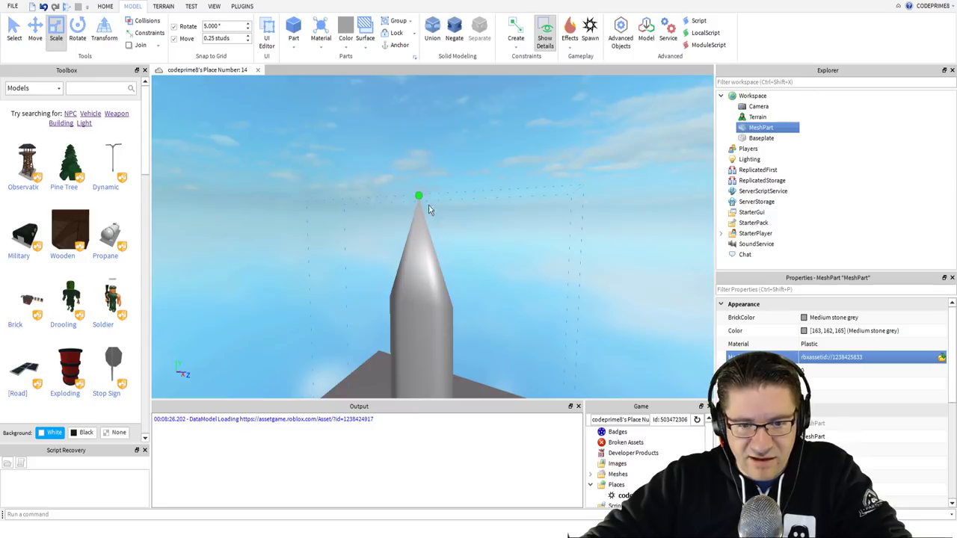
left_click_drag(418, 196, 415, 301)
right_click_drag(407, 363, 401, 360)
scroll(400, 360, "down", 2)
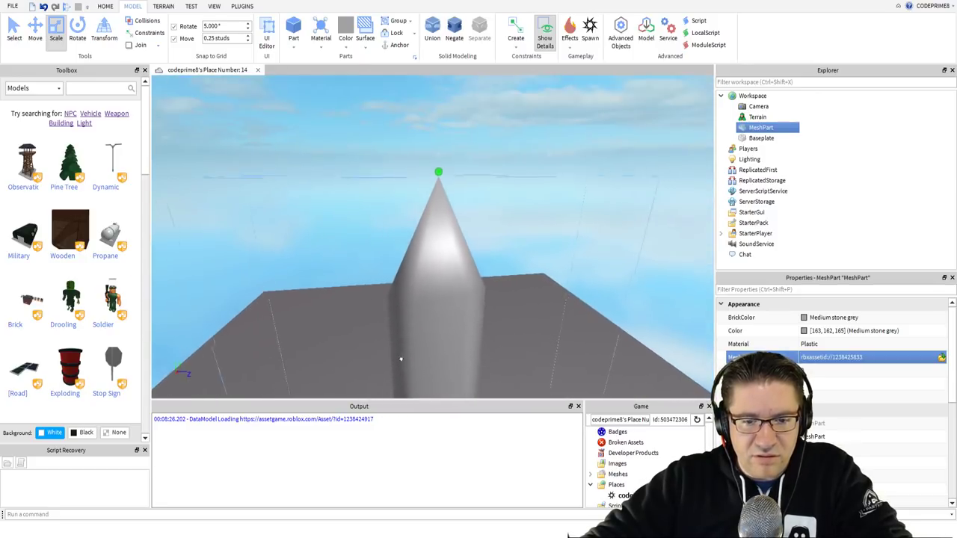
left_click_drag(430, 172, 428, 380)
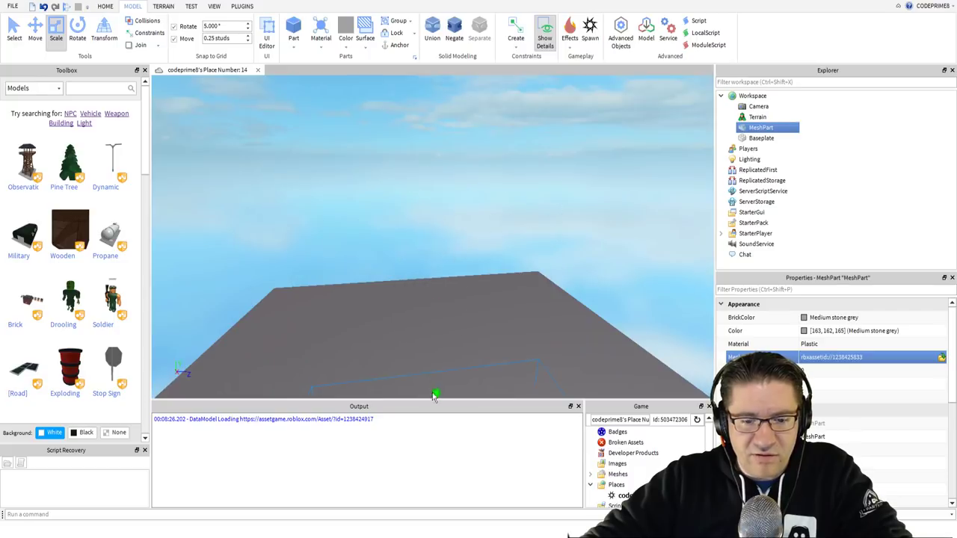
right_click_drag(427, 380, 441, 370)
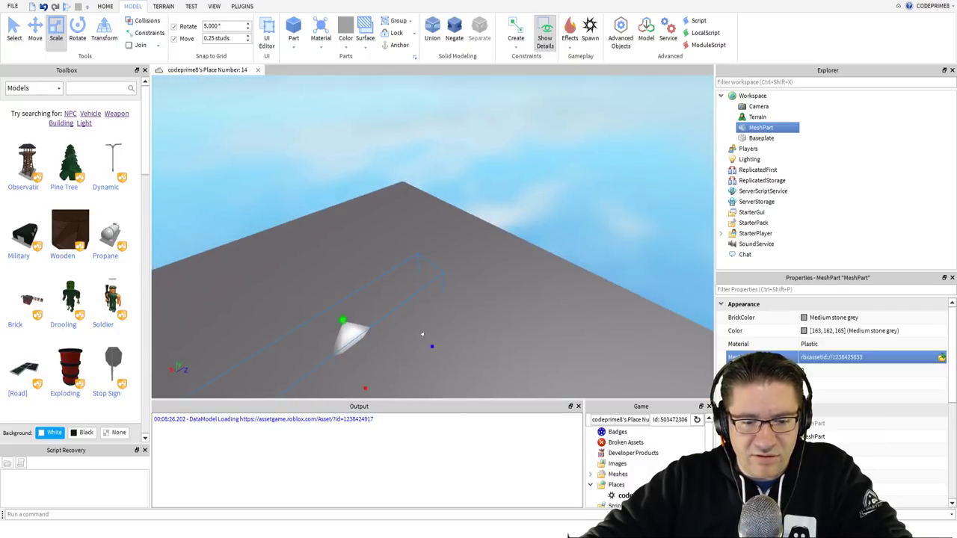
right_click_drag(248, 365, 338, 336)
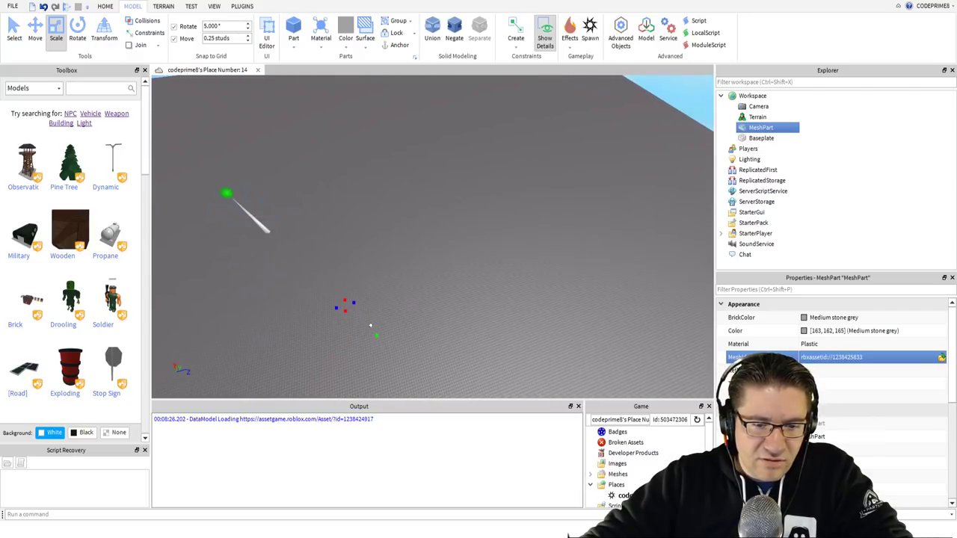
- Focus on the sword and narrow its width with the red Scale handle
key("f")
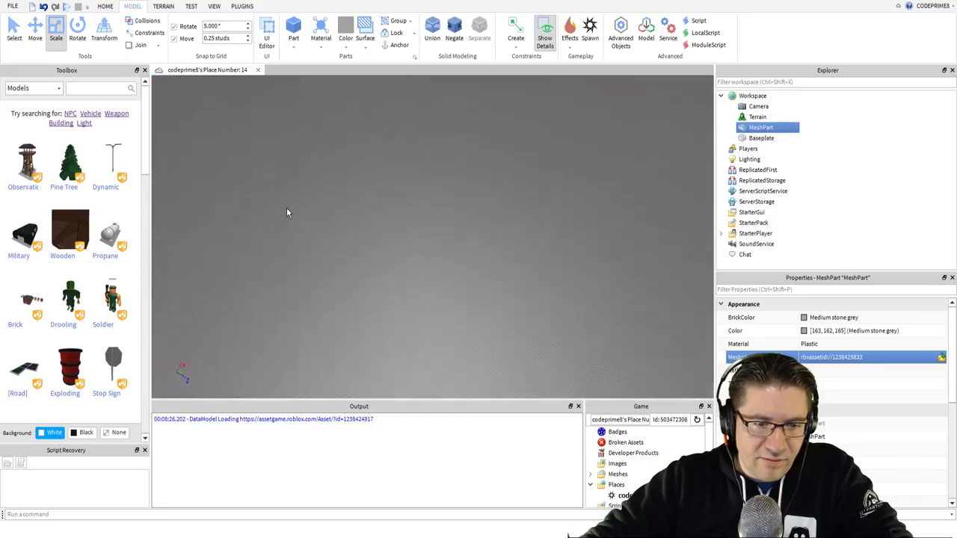
key("w")
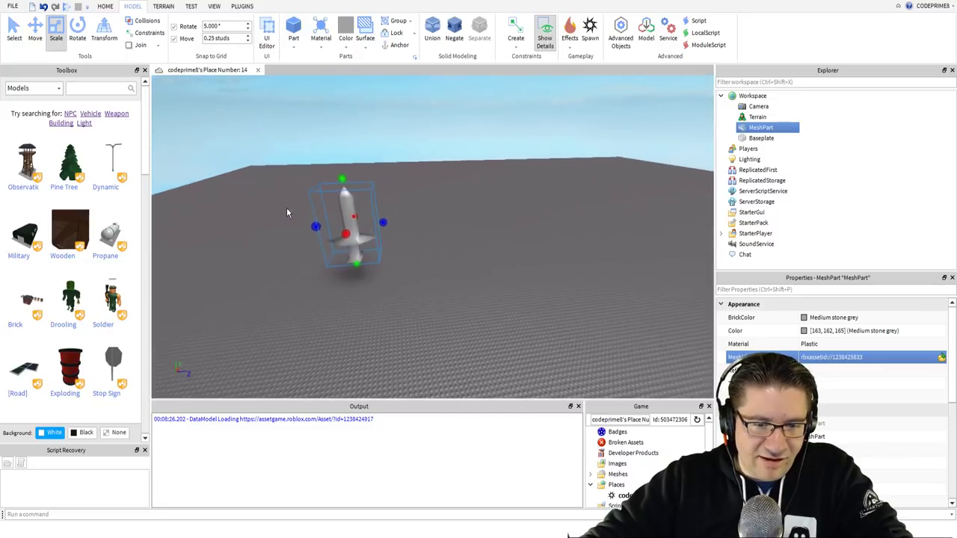
right_click_drag(287, 207, 338, 214)
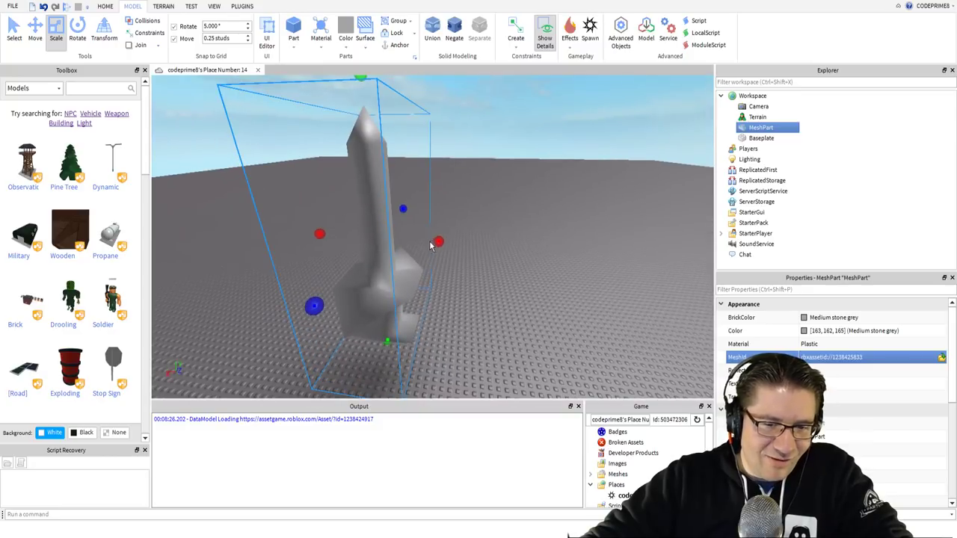
left_click_drag(438, 241, 381, 236)
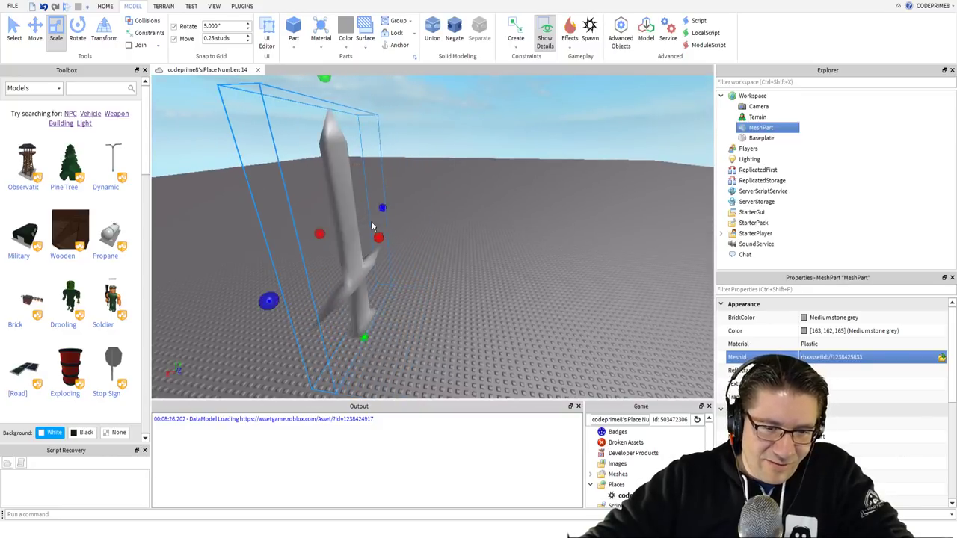
right_click_drag(376, 221, 330, 276)
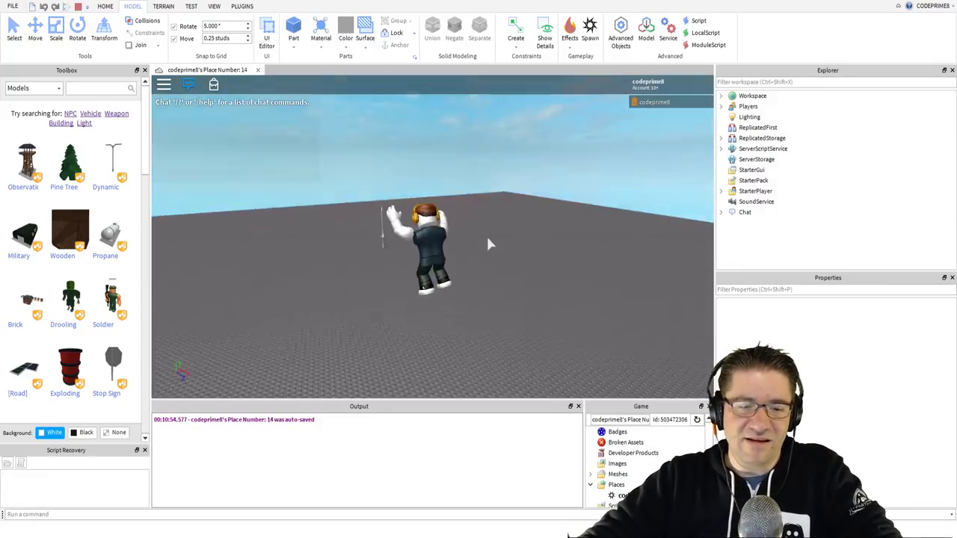
- Run the avatar forward across the baseplate onto the toppled sword
key("w")
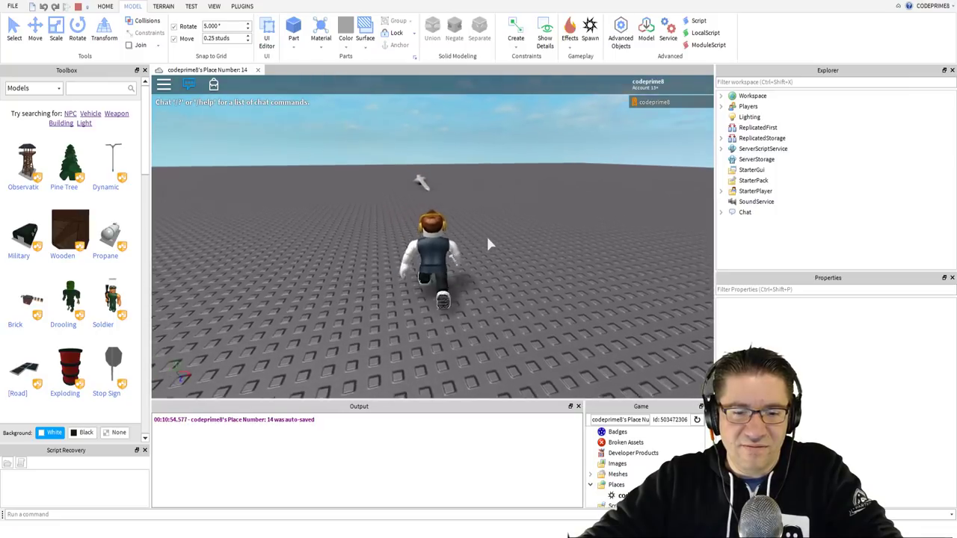
key("w")
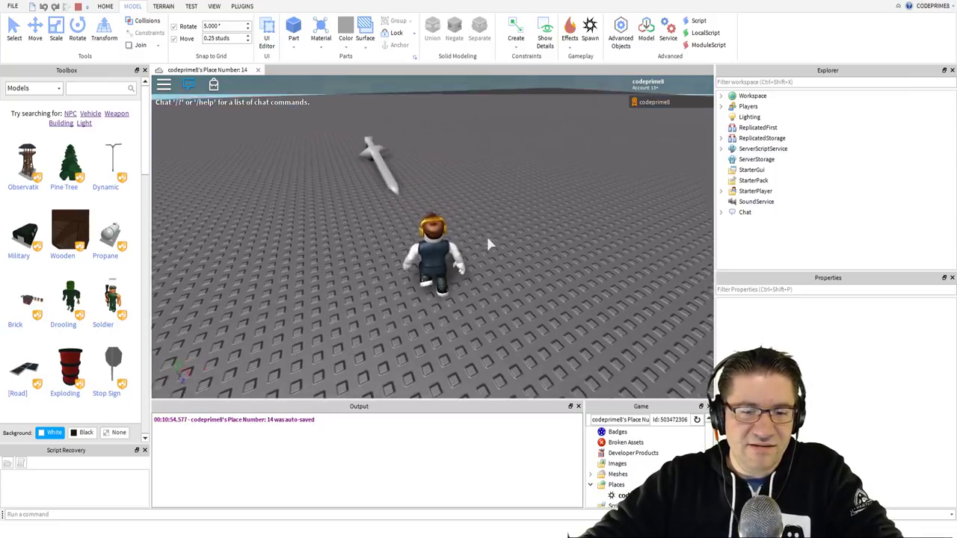
key("w")
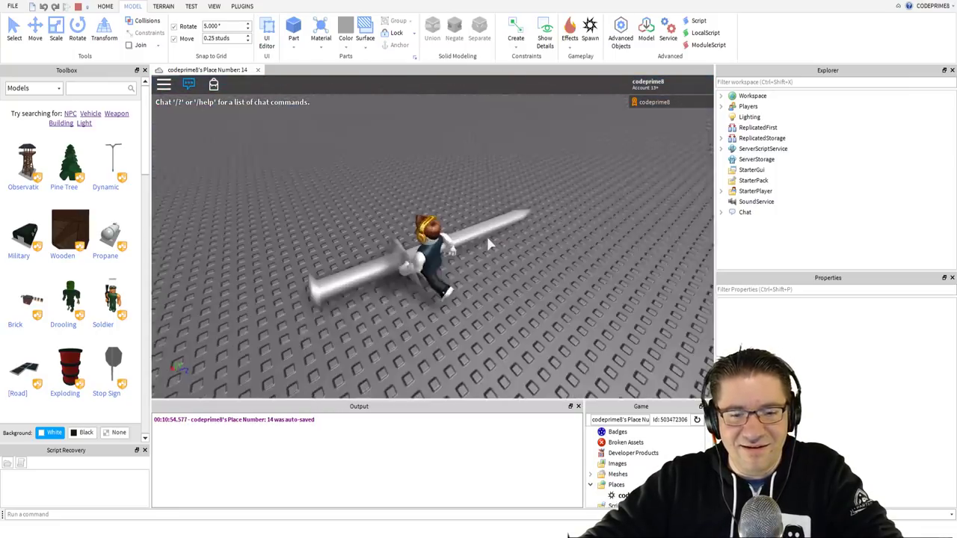
- Walk off the sword, stop the play test and frame the sword in the edit view
key("a")
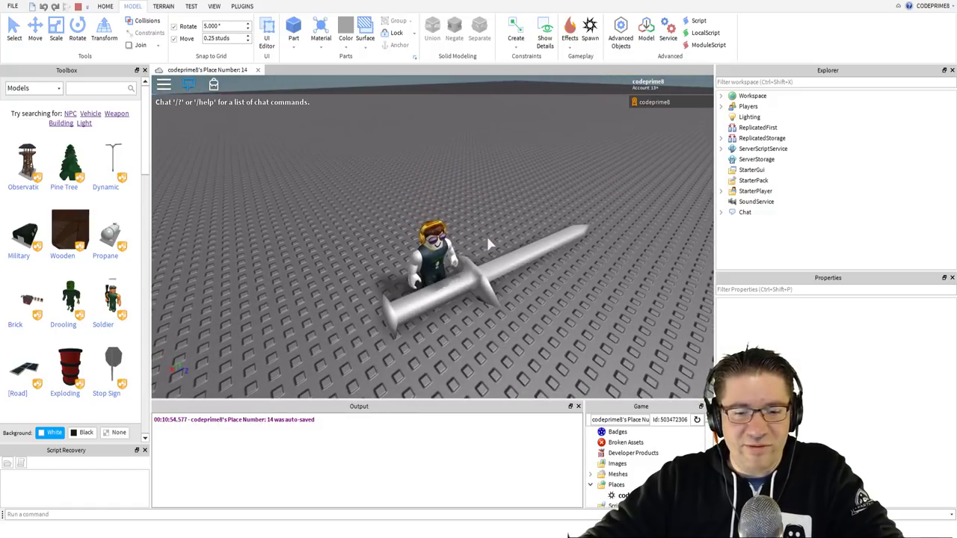
key("a")
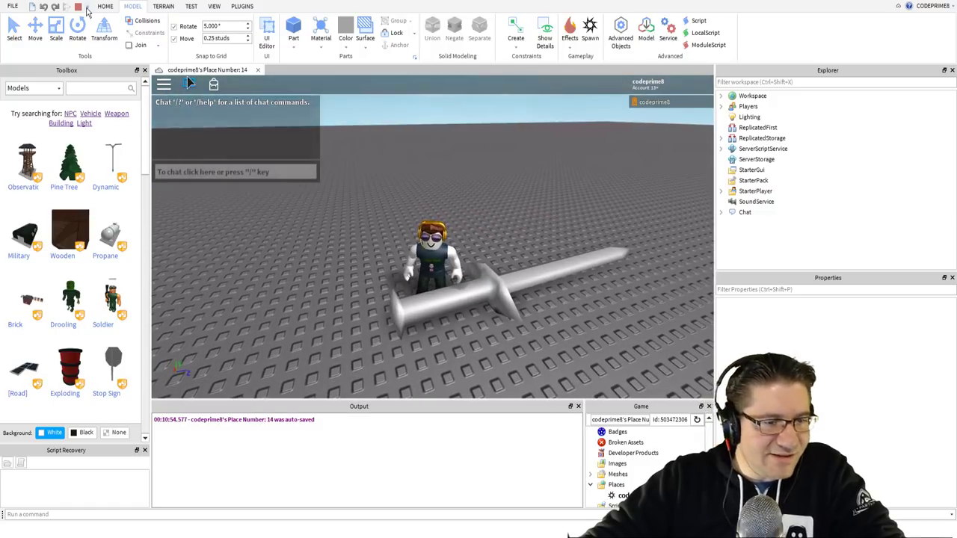
left_click(82, 7)
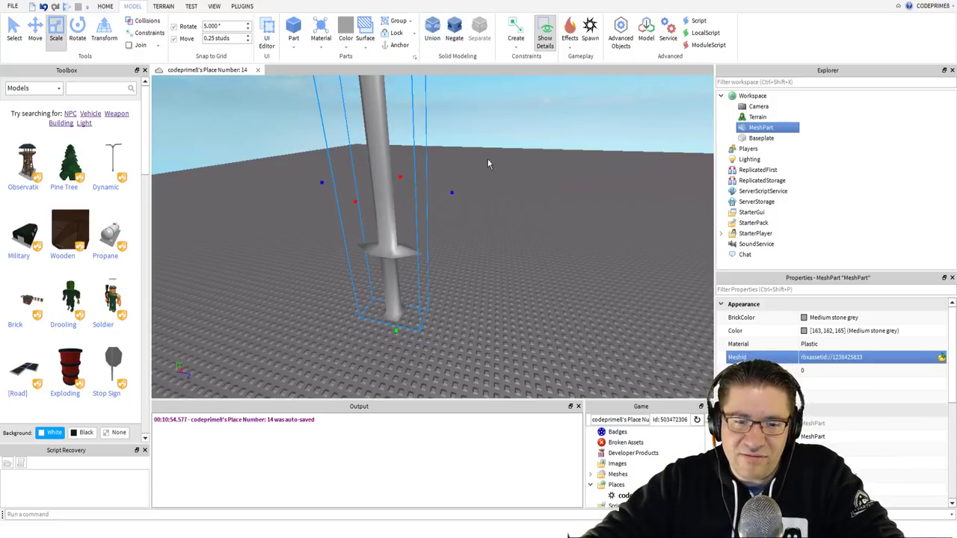
key("f")
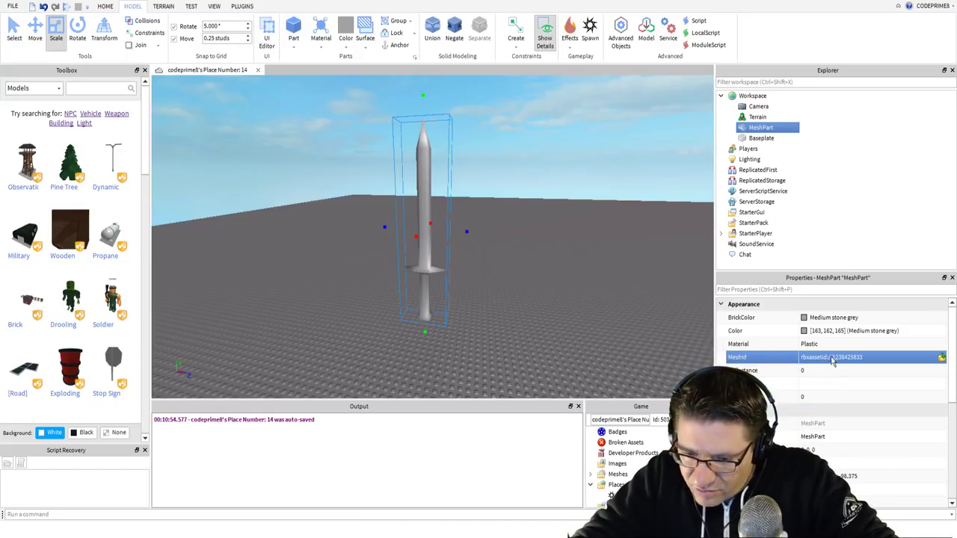
scroll(839, 364, "down", 2)
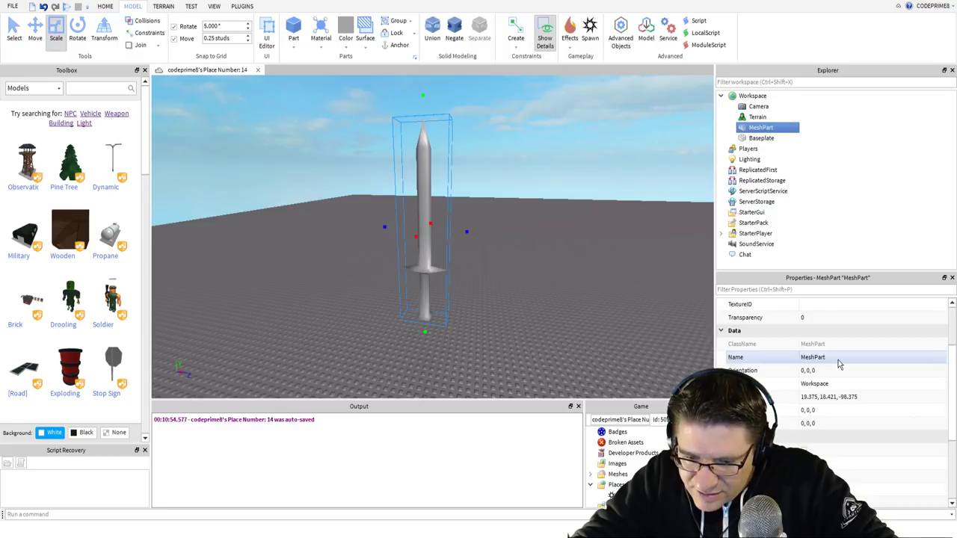
scroll(839, 365, "down", 3)
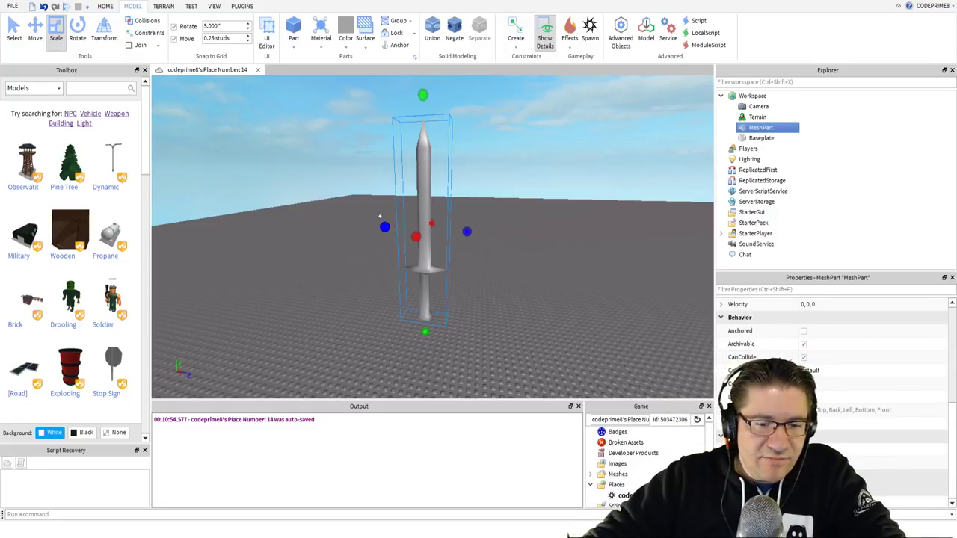
- Drag the Scale handles inward to make the blade thin side to side and front to back
left_click_drag(386, 218, 396, 218)
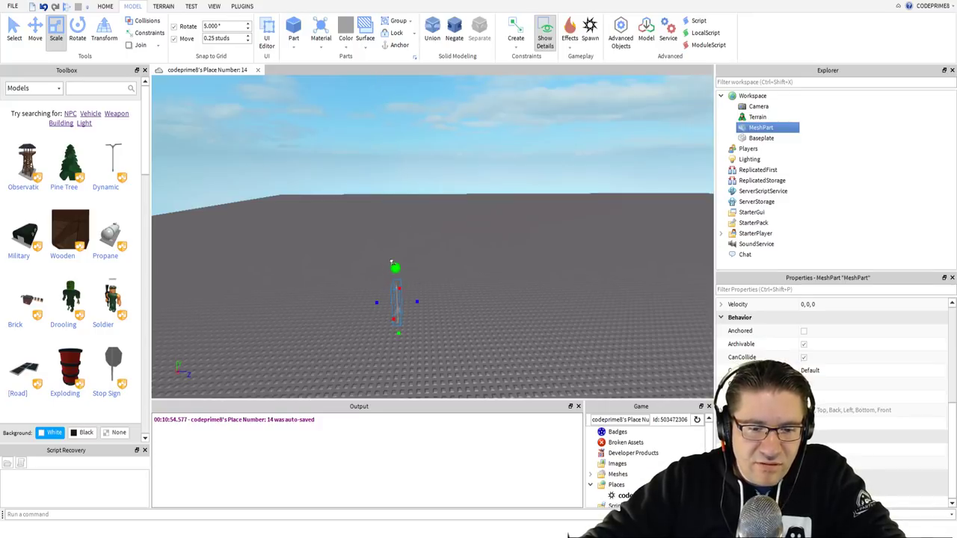
scroll(402, 287, "up", 2)
scroll(404, 286, "down", 4)
scroll(404, 286, "up", 6)
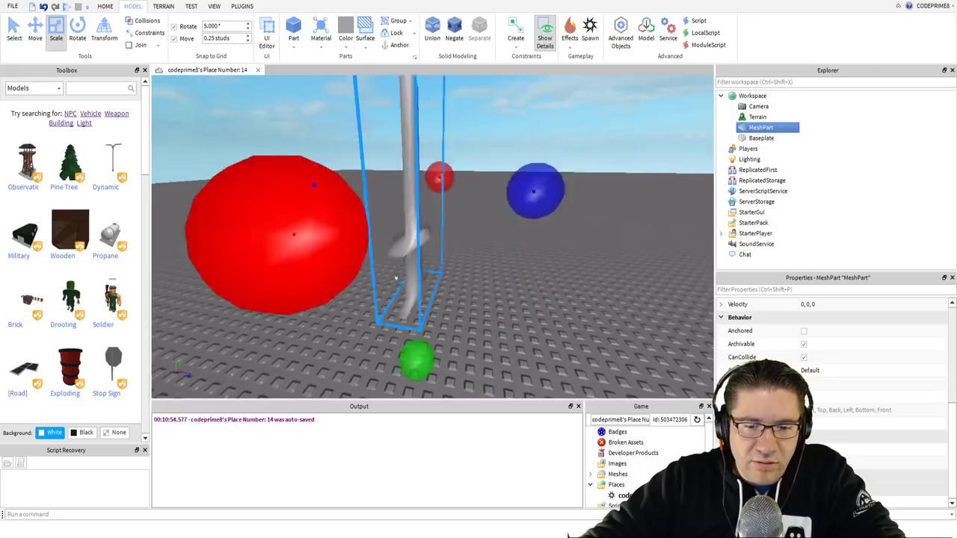
scroll(396, 278, "down", 8)
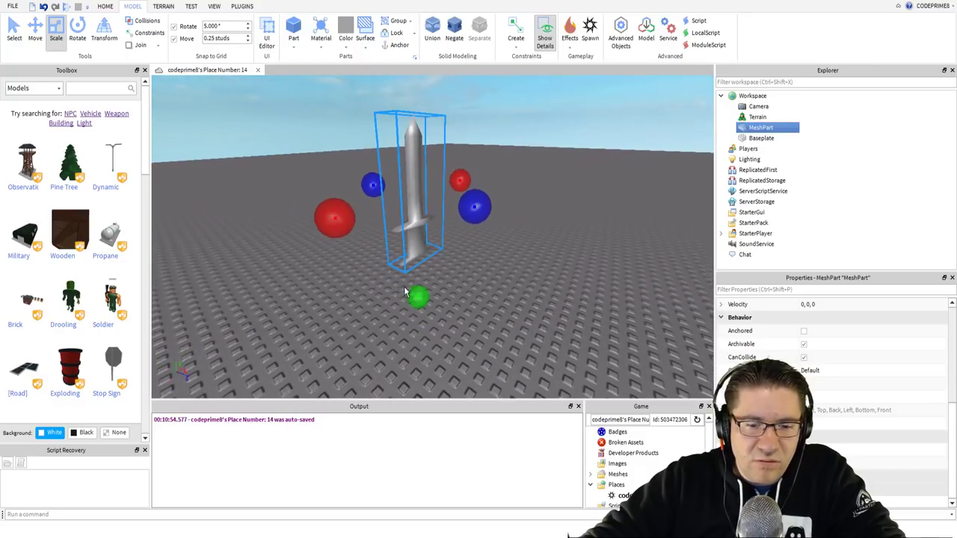
left_click_drag(451, 219, 510, 231)
left_click_drag(342, 220, 399, 206)
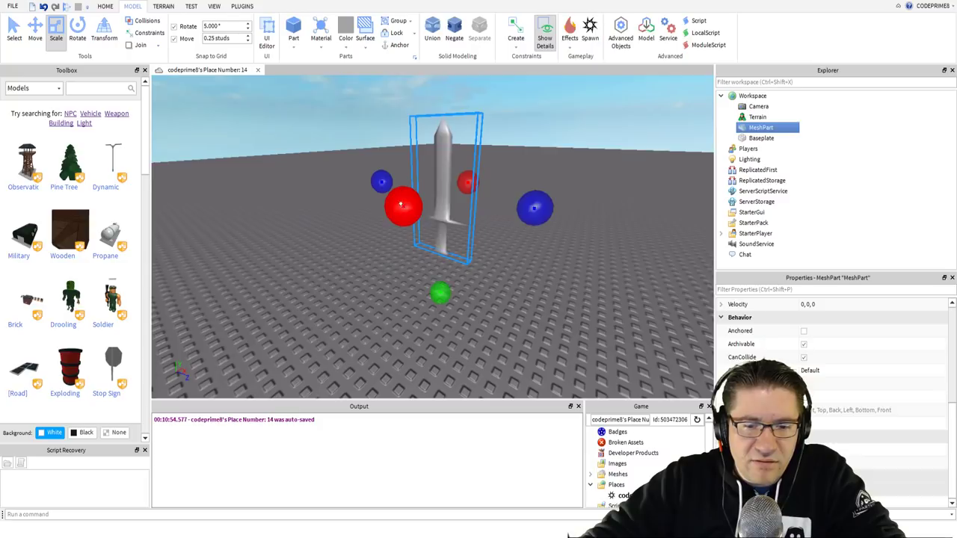
left_click_drag(534, 204, 511, 201)
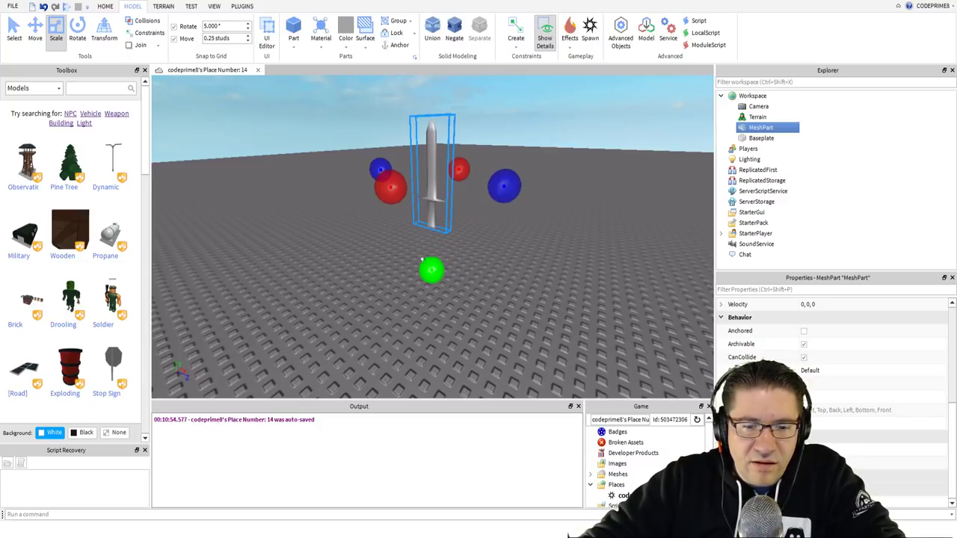
left_click_drag(505, 184, 490, 181)
right_click_drag(498, 179, 549, 195)
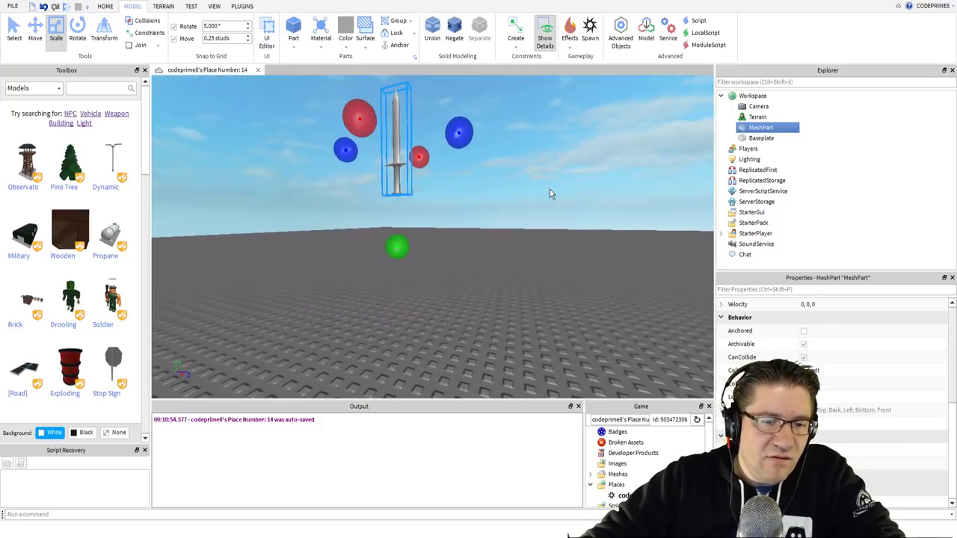
key("F5")
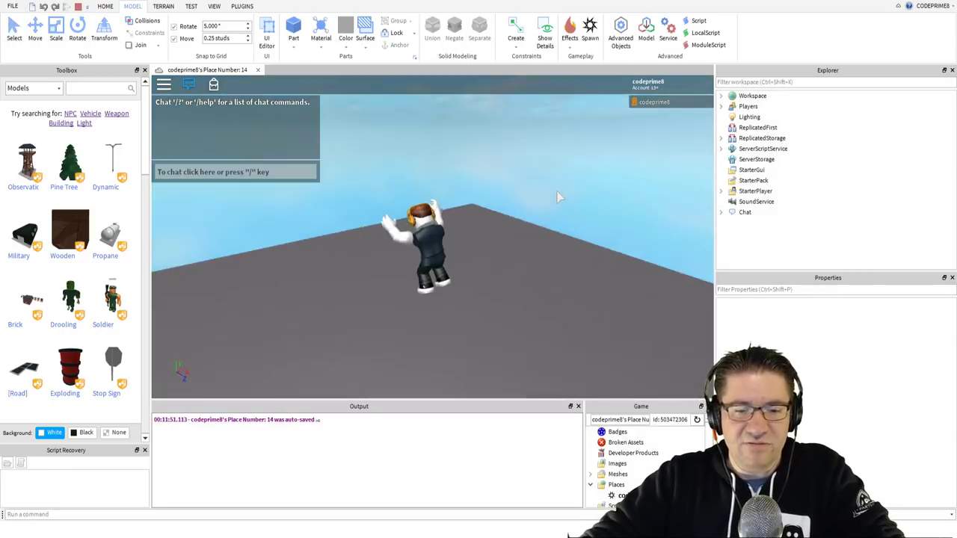
key("w")
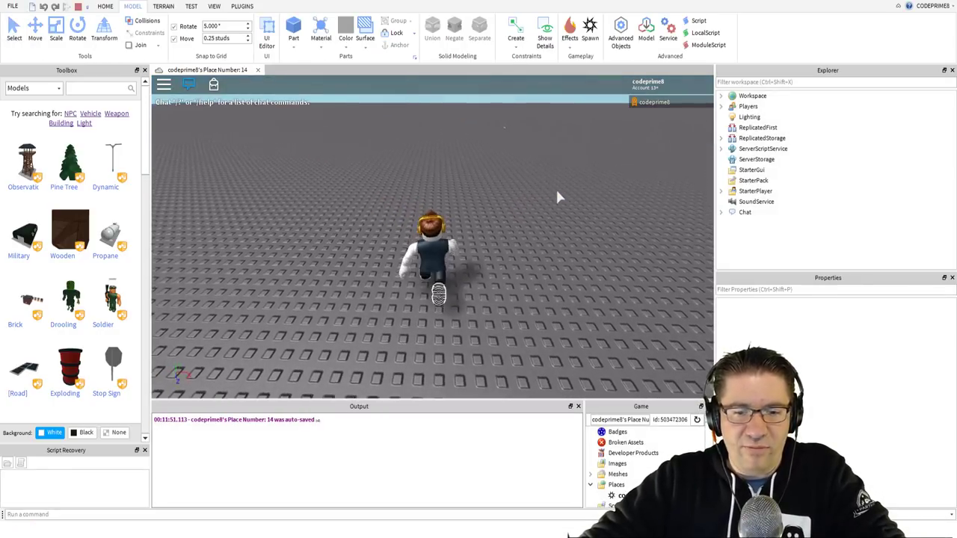
key("Escape")
key("Escape")
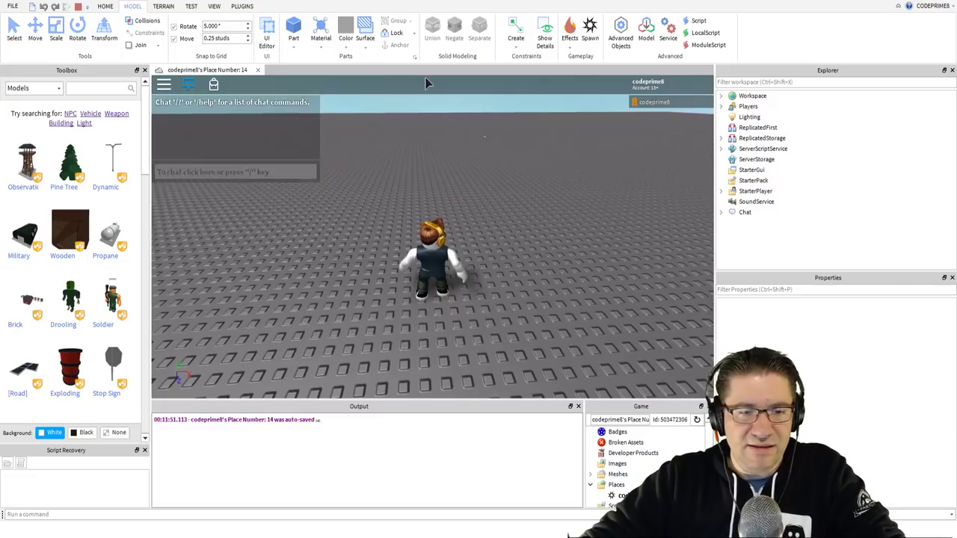
left_click(80, 6)
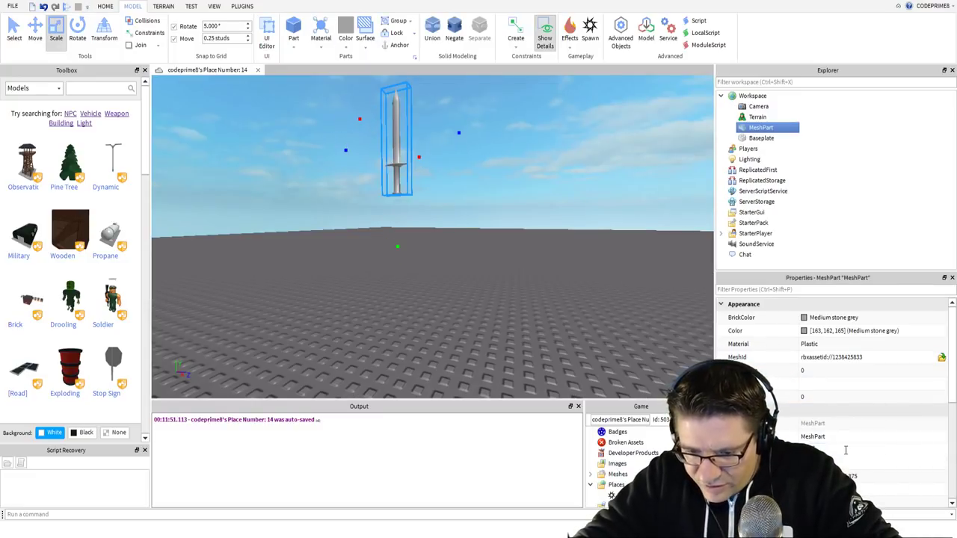
- Set the sword's Position to 0, 5, 0 and start a play test with F5
left_click(846, 452)
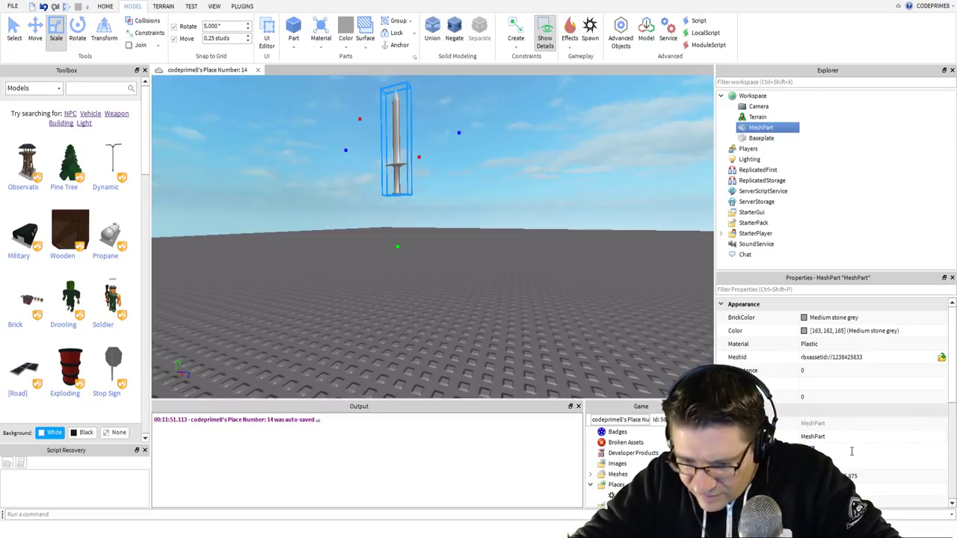
scroll(852, 449, "down", 1)
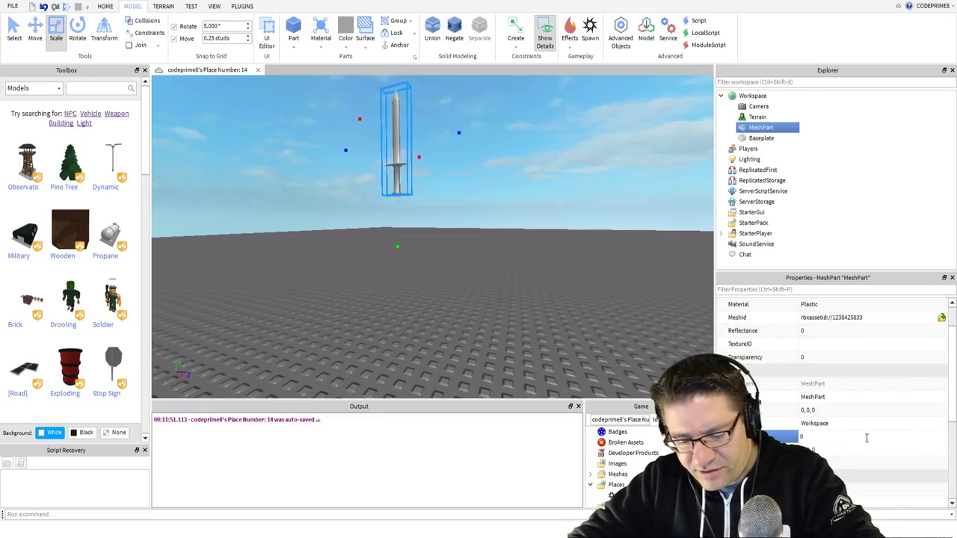
key("Return")
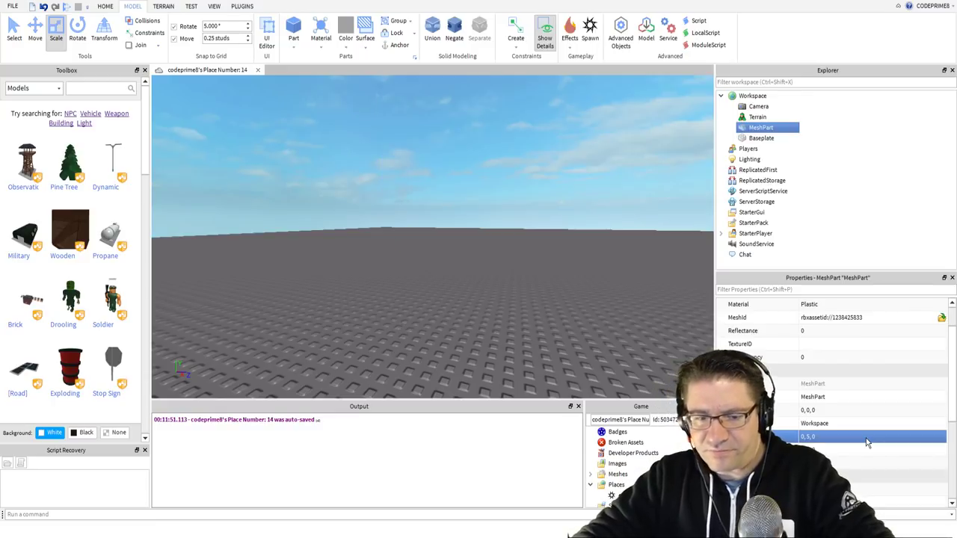
key("F5")
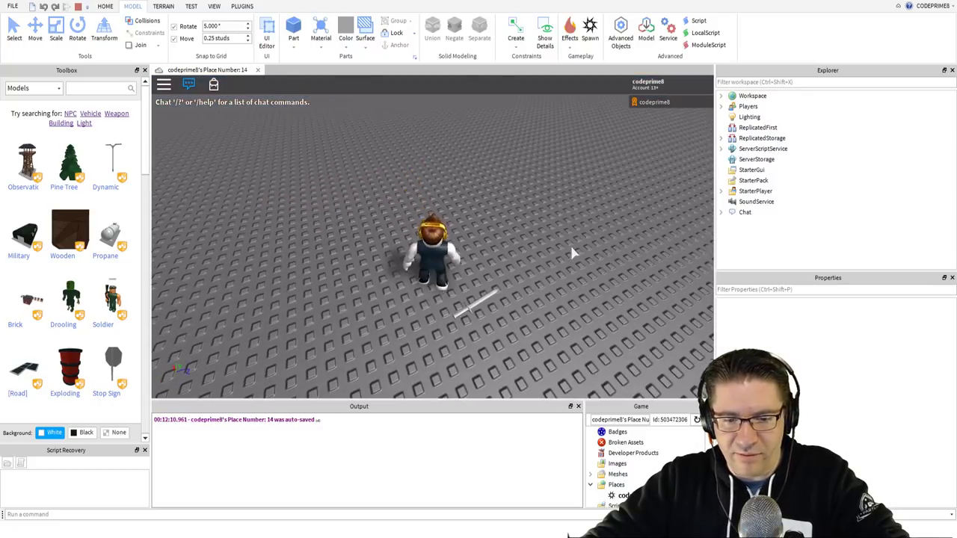
- Tilt the camera down and walk the avatar around the flat-lying sword with WASD
scroll(572, 255, "up", 4)
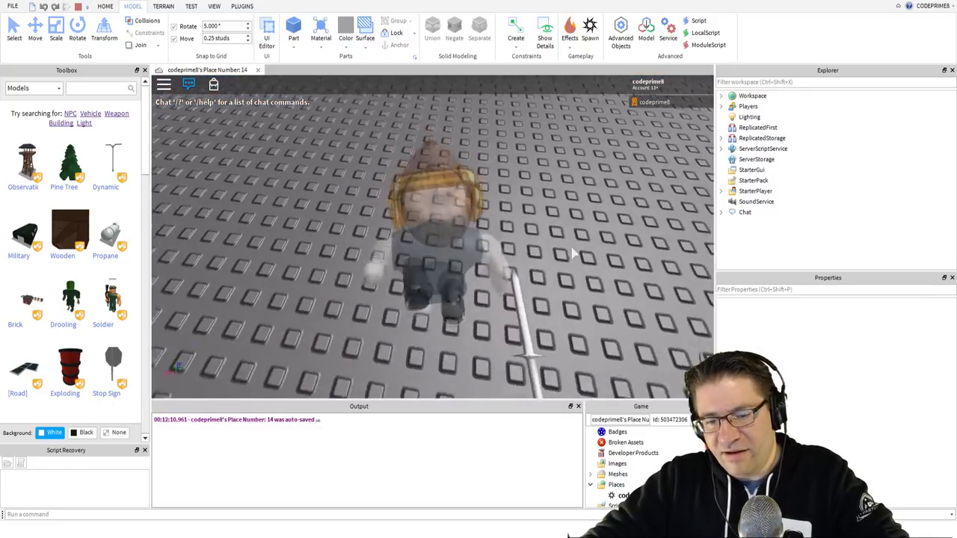
scroll(573, 254, "down", 5)
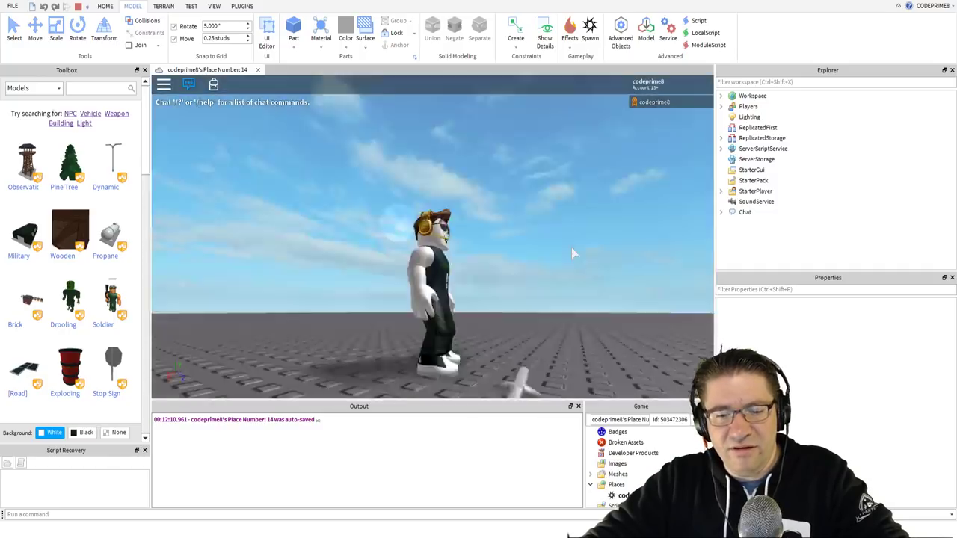
right_click_drag(570, 243, 570, 243)
key("s")
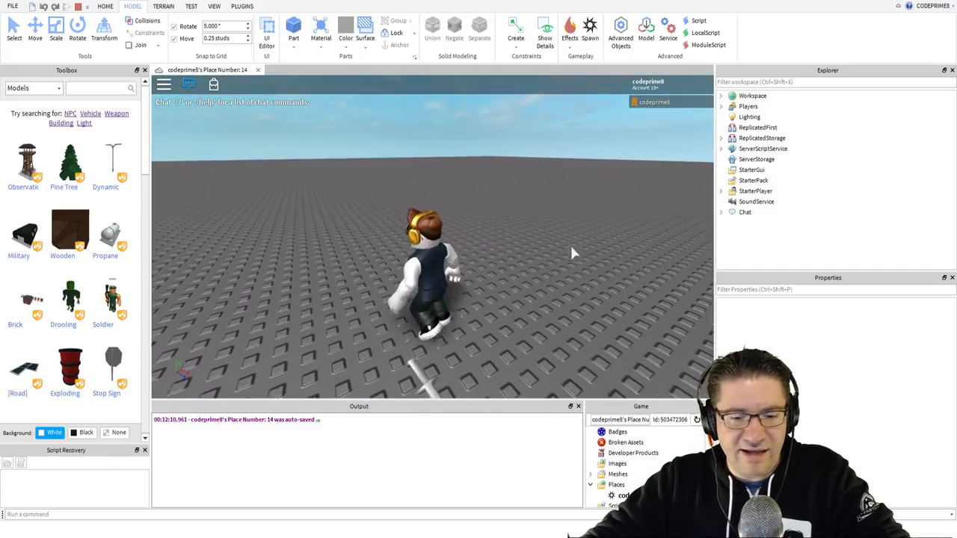
key("a")
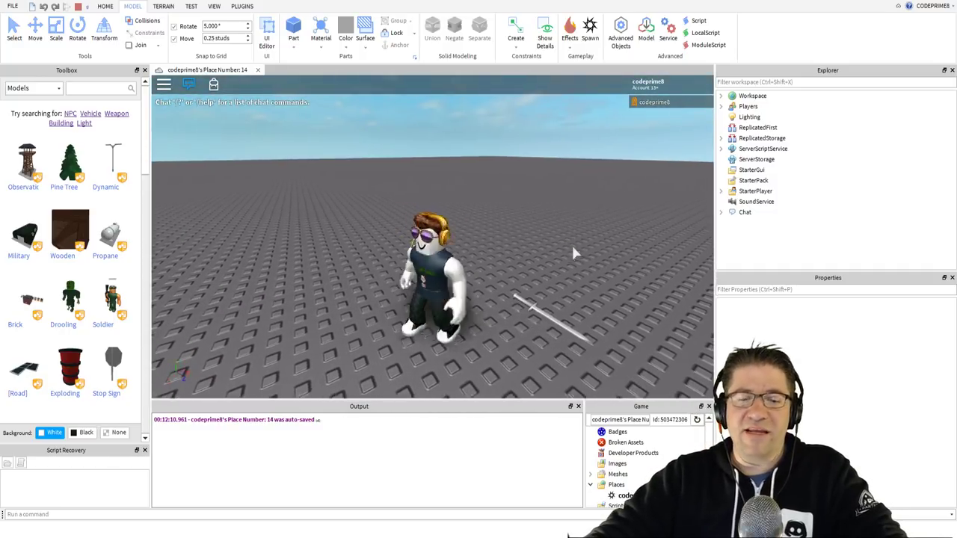
key("d")
key("w")
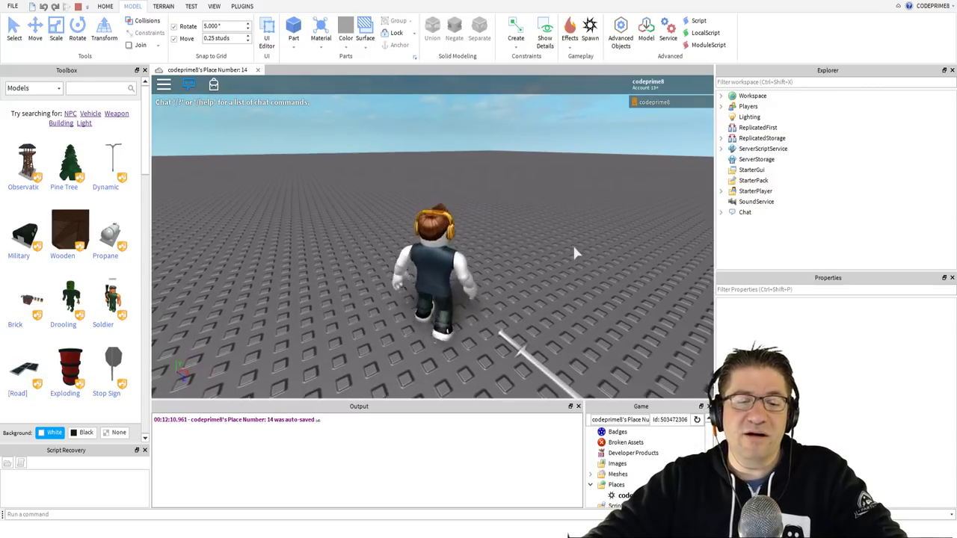
key("s")
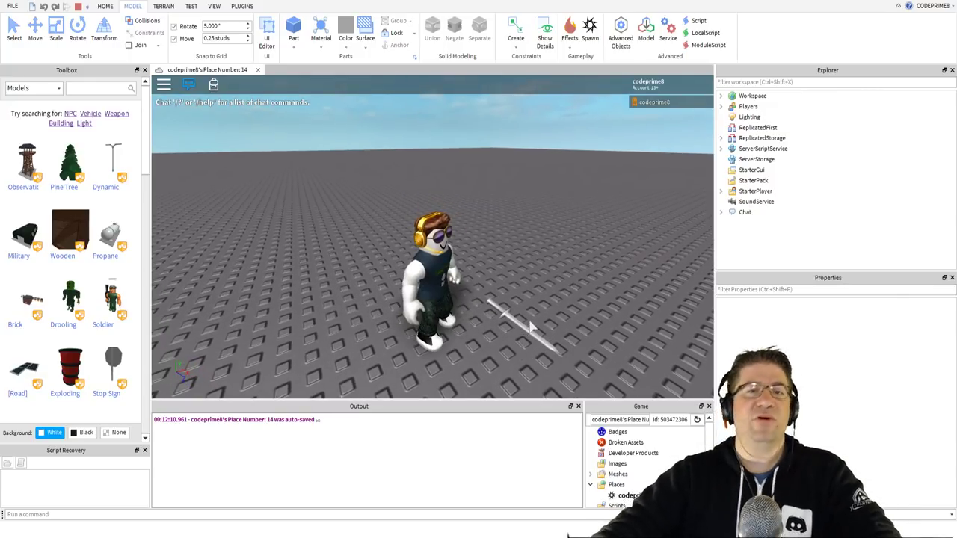
key("w")
key("s")
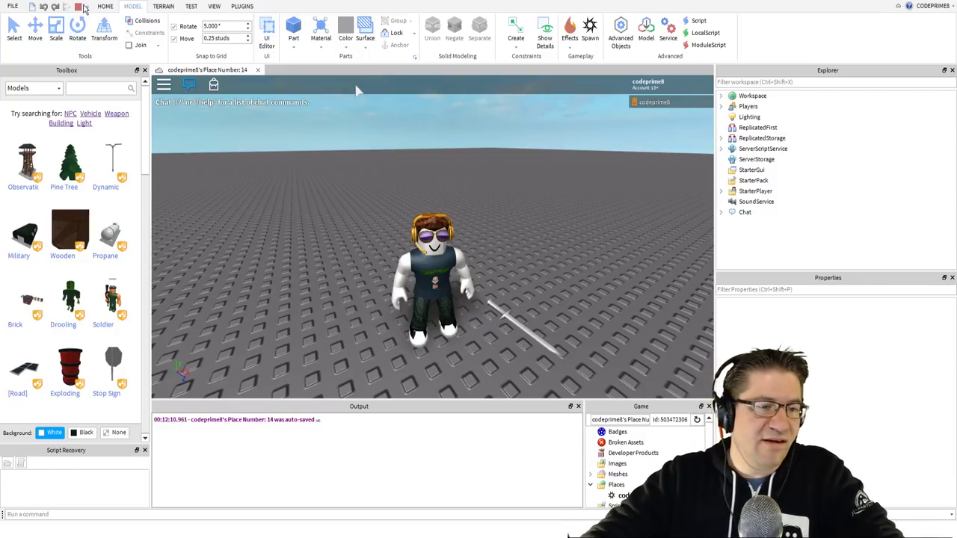
- Stop the play test with Shift+F5 and inspect the upright sword in the edit view
key("shift+F5")
key("f")
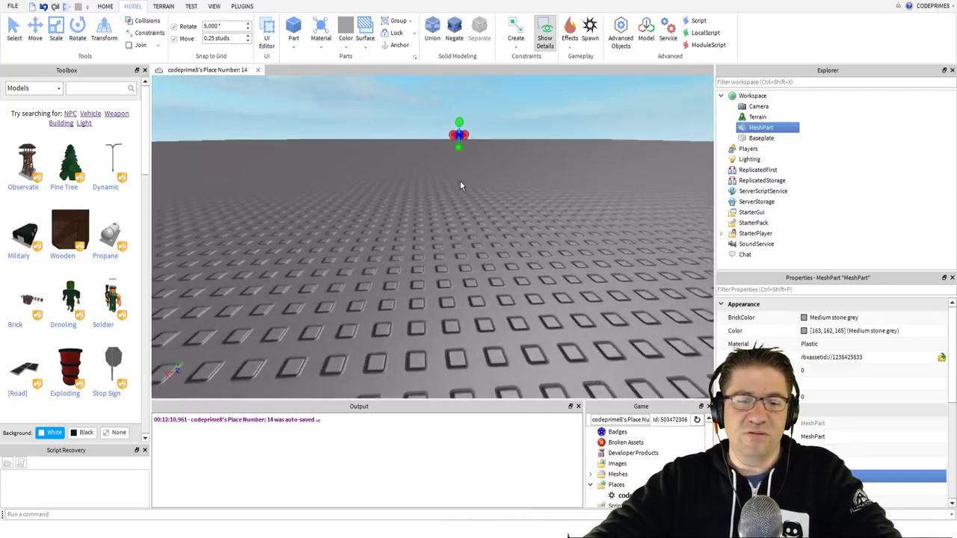
scroll(460, 185, "up", 6)
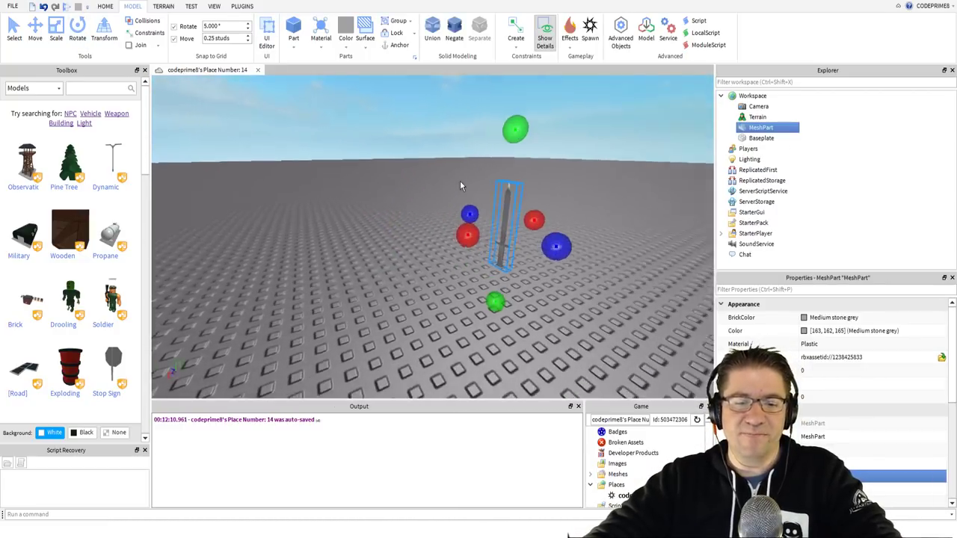
right_click_drag(461, 179, 457, 170)
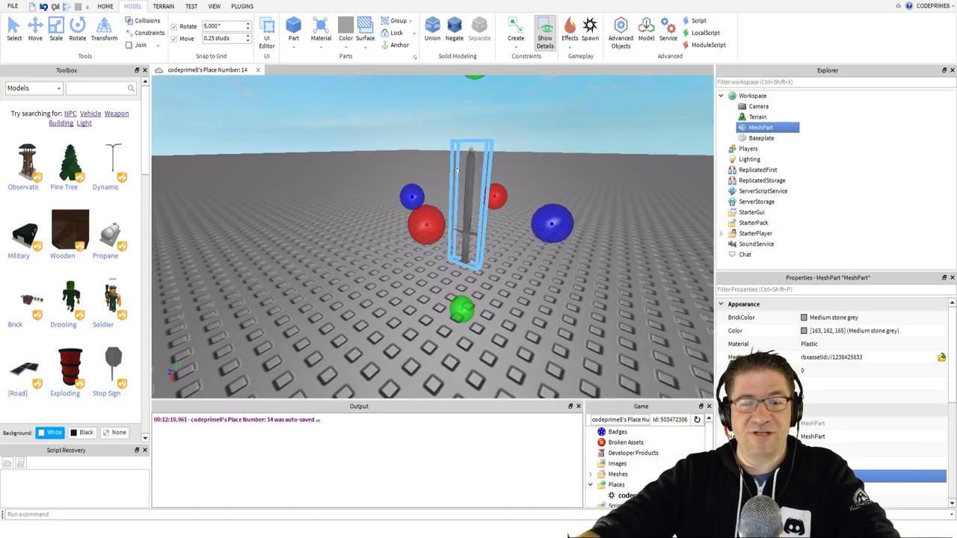
right_click_drag(456, 170, 460, 183)
scroll(465, 179, "up", 4)
scroll(465, 179, "down", 4)
scroll(461, 183, "up", 5)
scroll(461, 183, "down", 5)
scroll(461, 183, "up", 4)
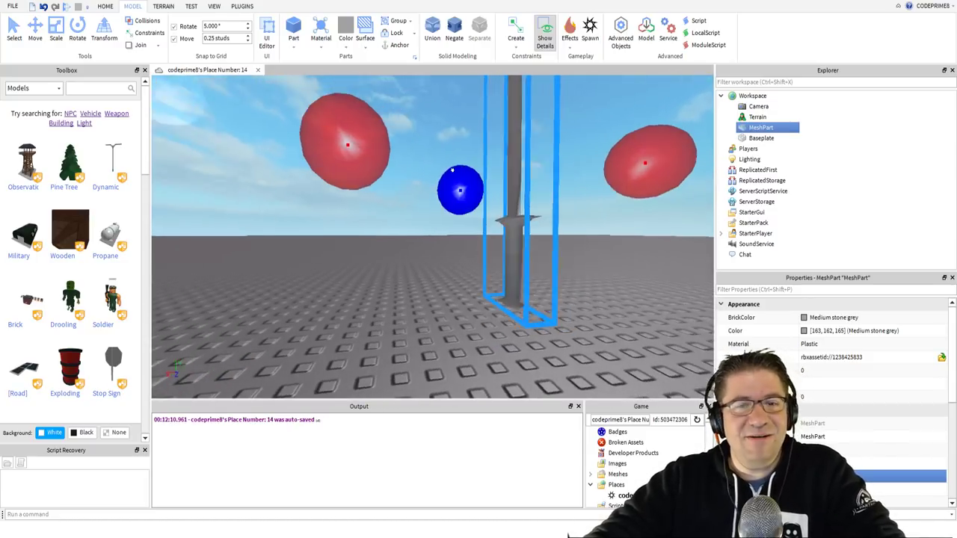
scroll(461, 183, "down", 4)
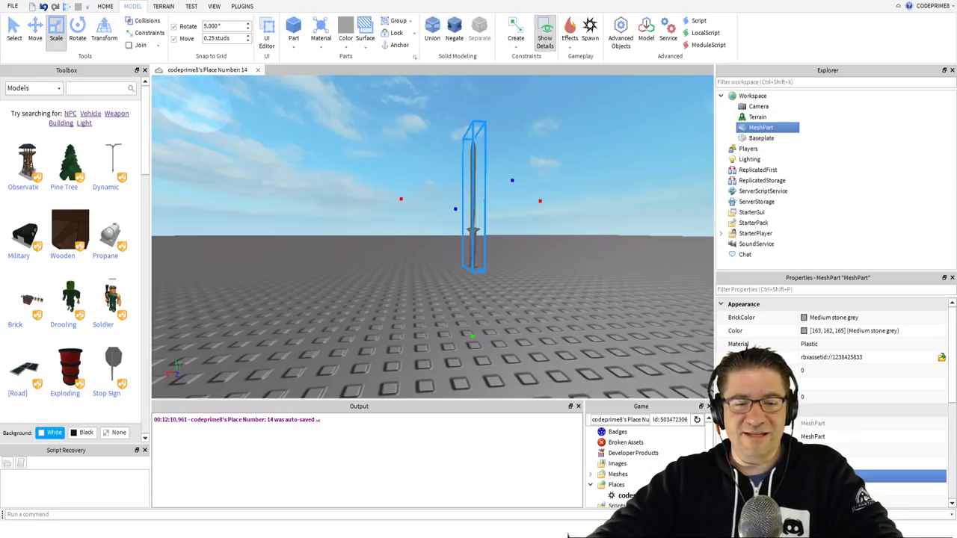
scroll(527, 183, "up", 5)
scroll(523, 179, "down", 3)
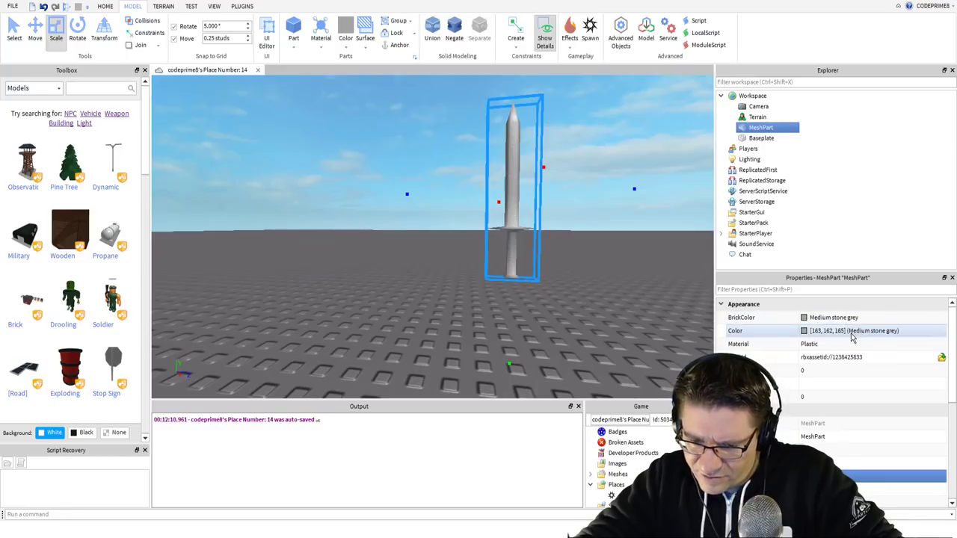
- Set the sword MeshPart's Transparency to 0.5, then deselect it to view the translucent glass look
scroll(851, 338, "down", 5)
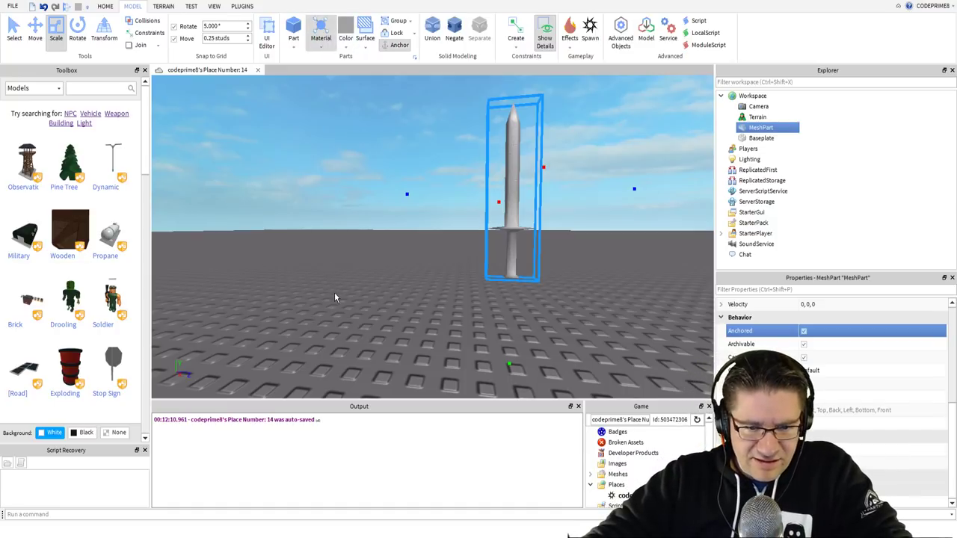
scroll(888, 384, "up", 3)
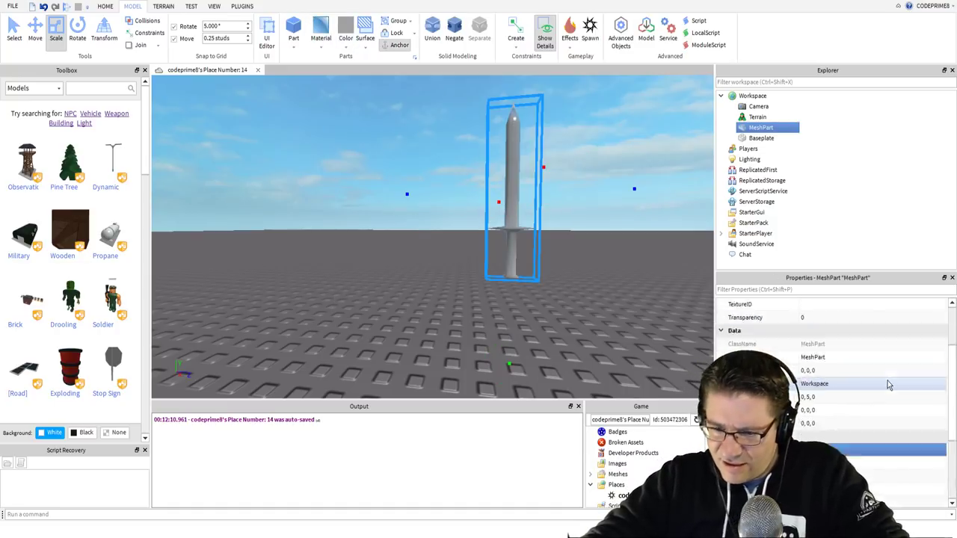
scroll(888, 383, "up", 3)
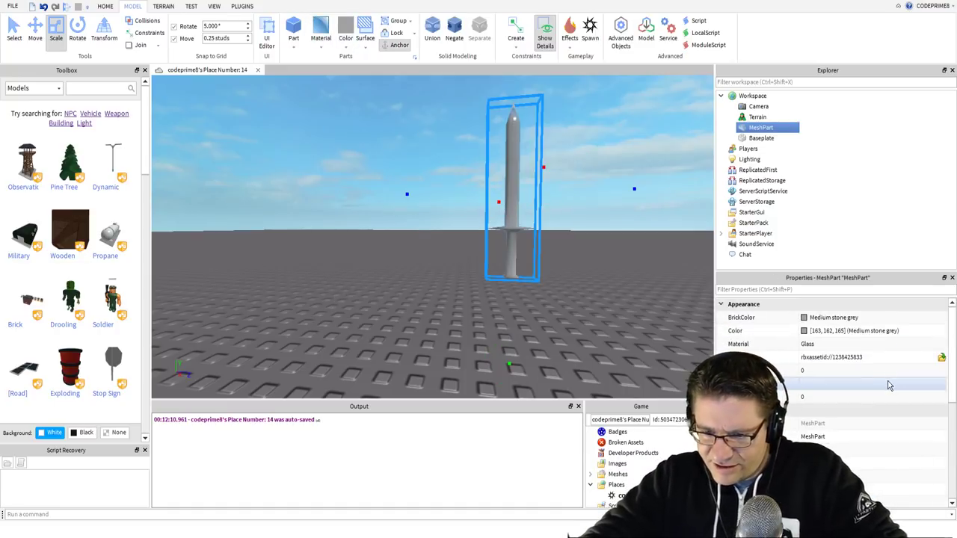
left_click(826, 397)
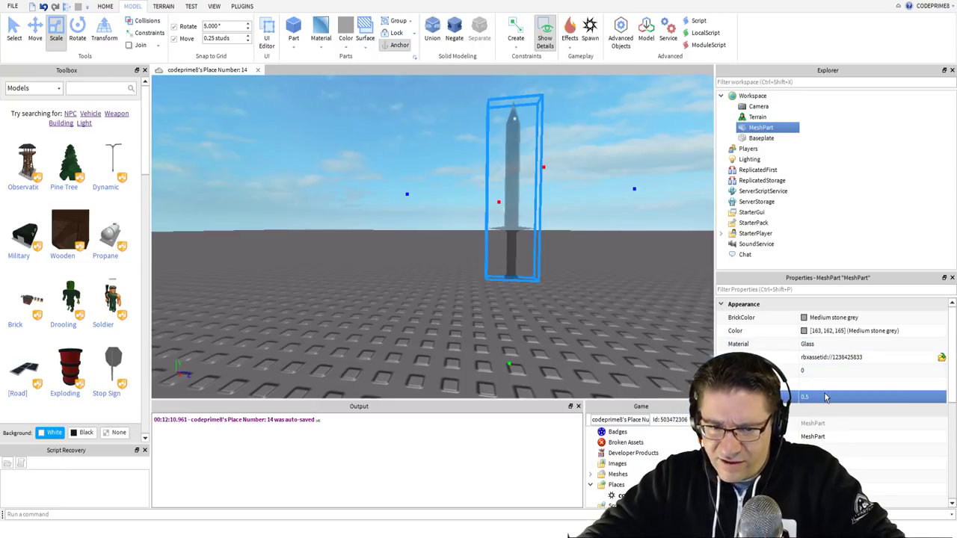
left_click(344, 145)
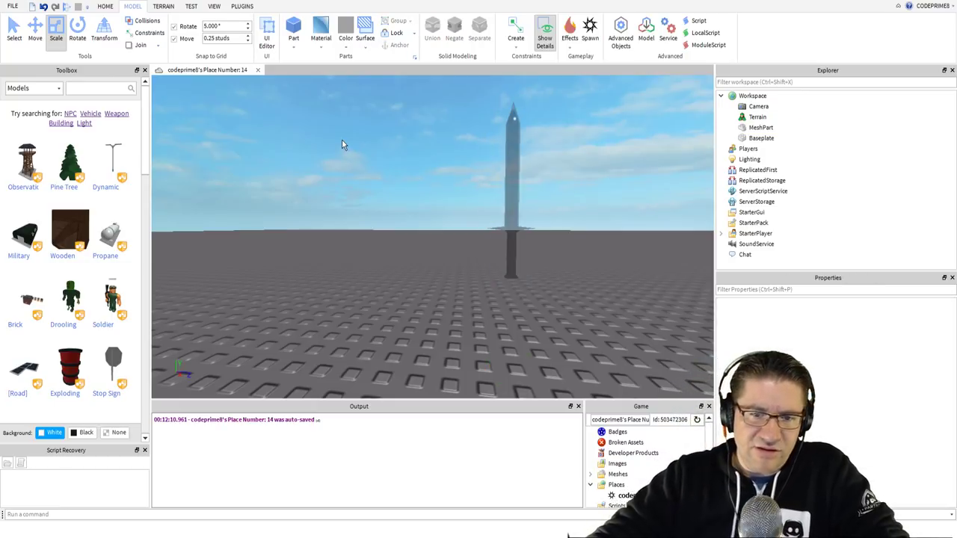
- Start a play test with F5 and walk the avatar up to the standing glass sword
key("F5")
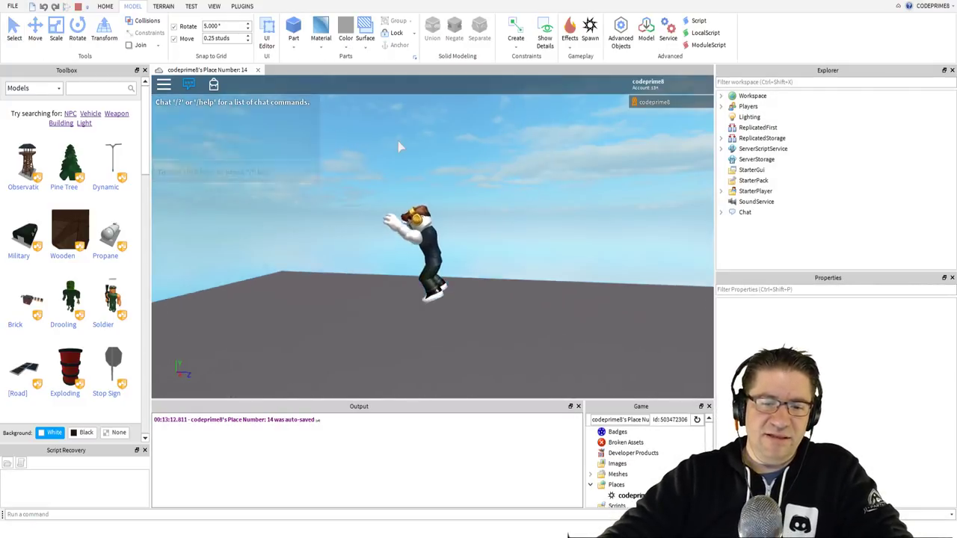
scroll(400, 147, "up", 5)
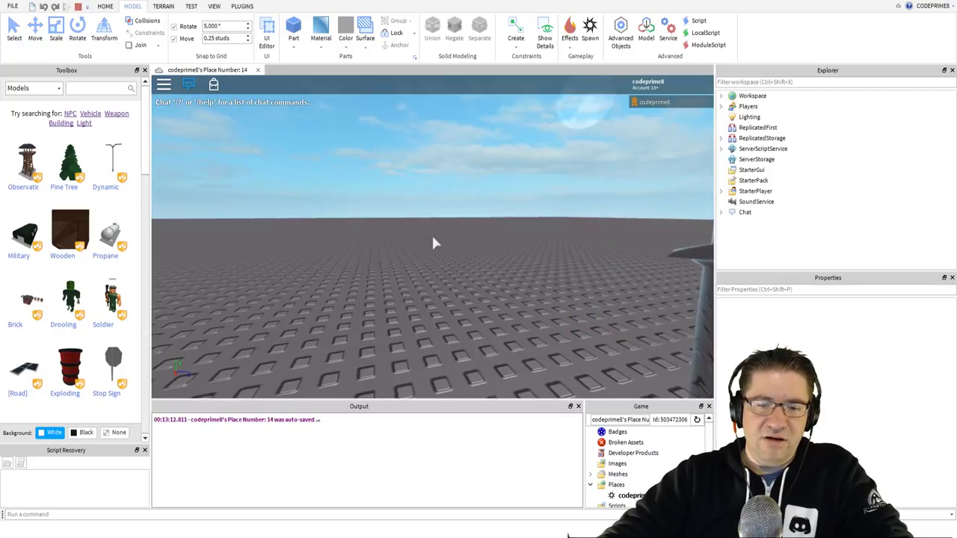
key("w")
key("w")
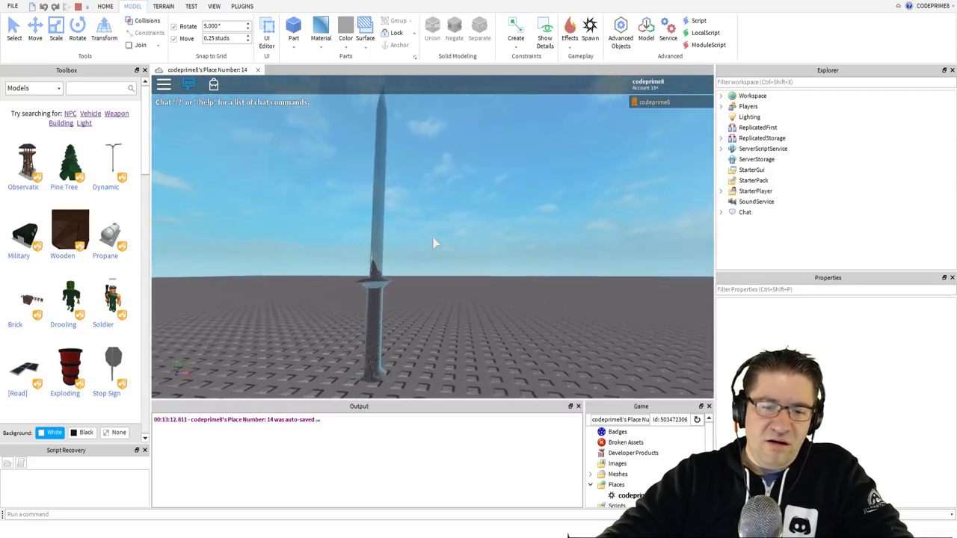
key("w")
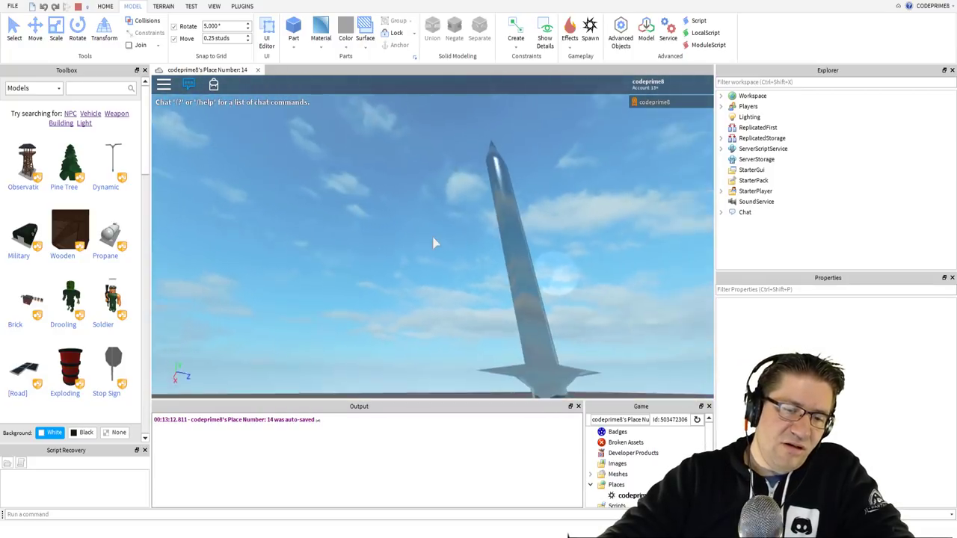